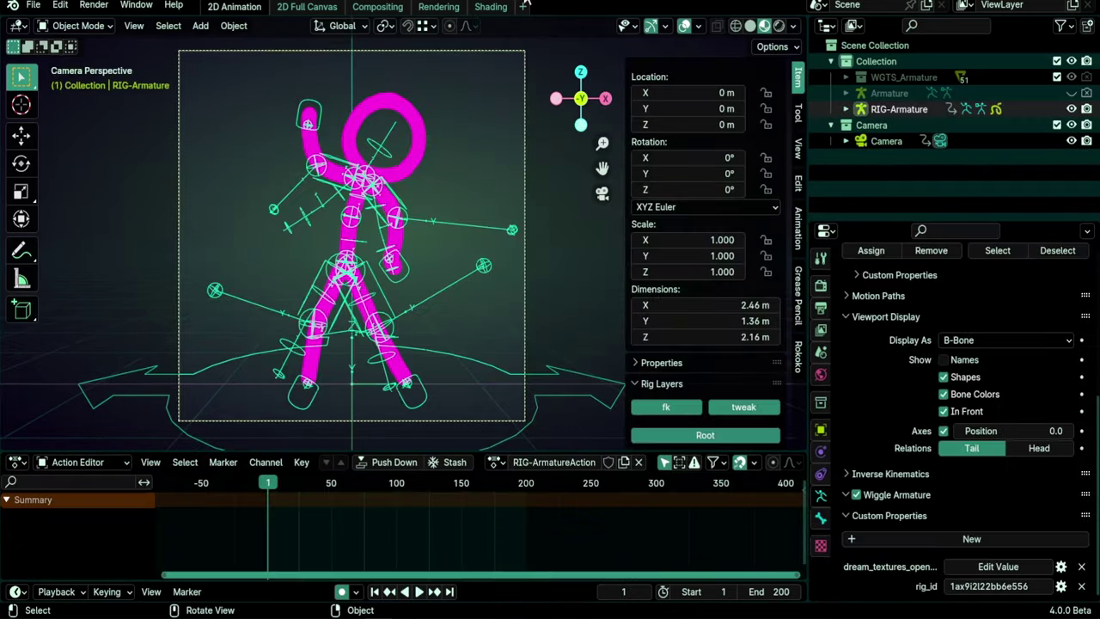
Step: Examine the bone collections of RIG-Armature, including fk, tweak, Root, ORG and DEF
left_click(820, 496)
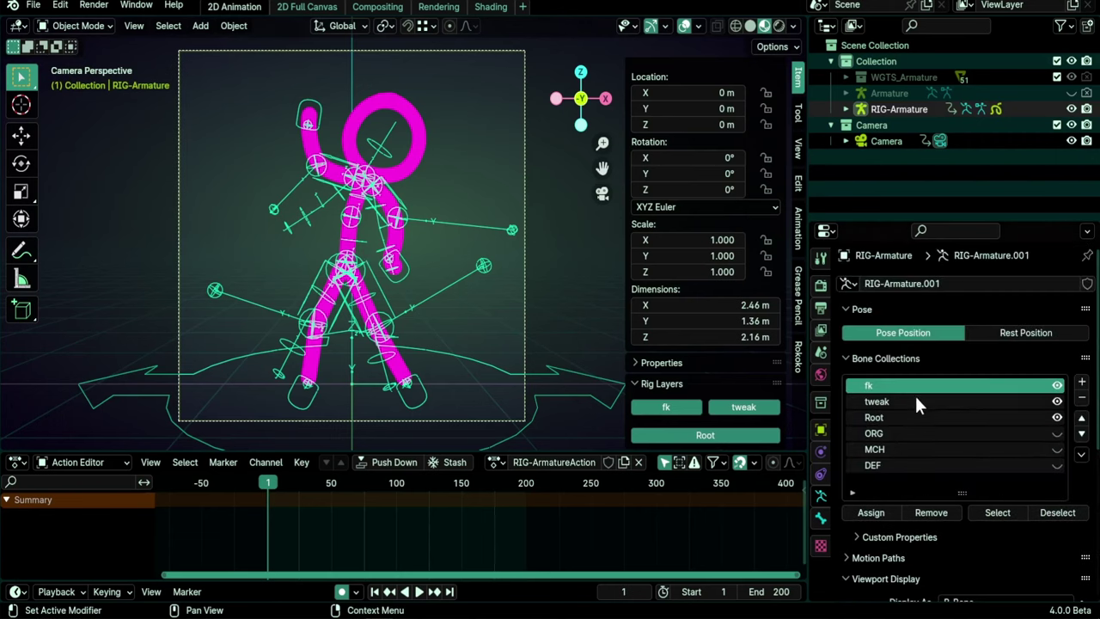
left_click(915, 401)
left_click(913, 417)
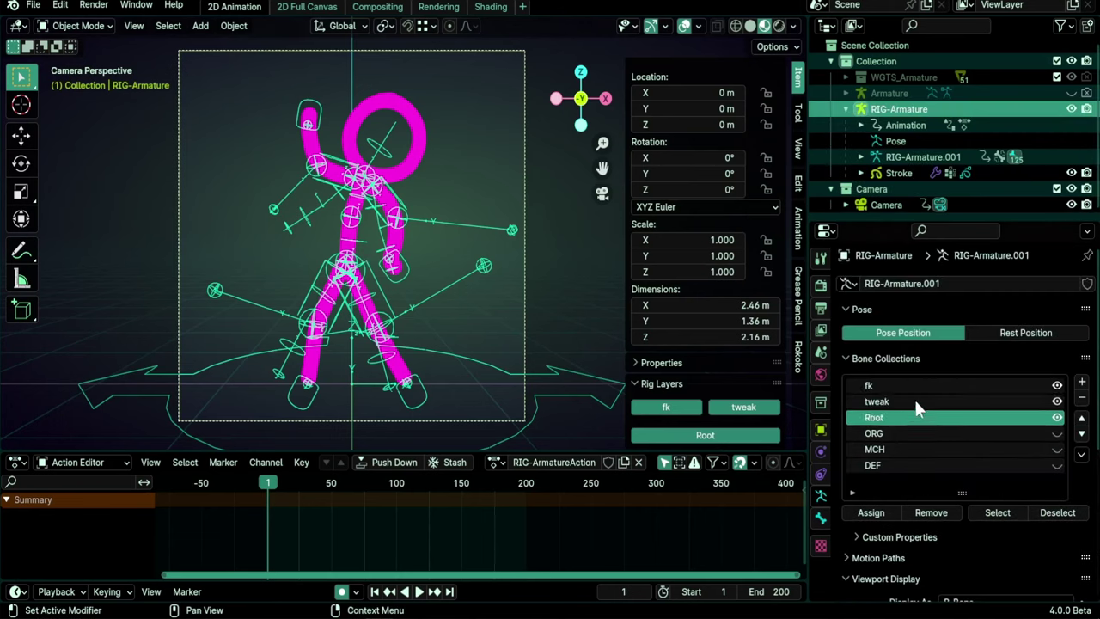
left_click(915, 401)
left_click(962, 387)
left_click(1056, 401)
left_click(1055, 401)
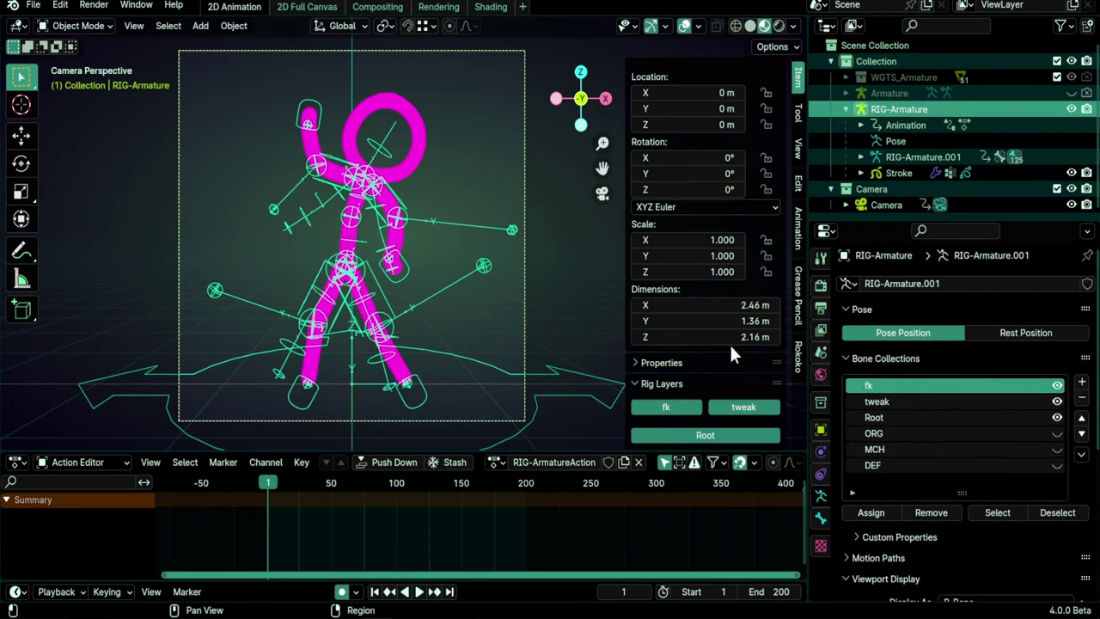
left_click(989, 433)
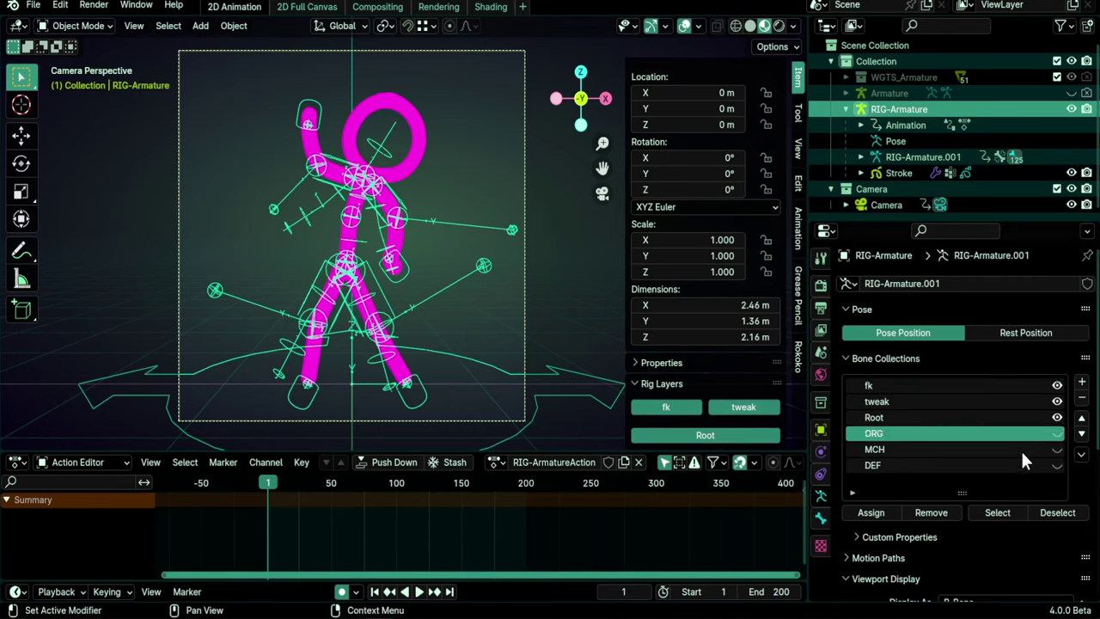
left_click(989, 465)
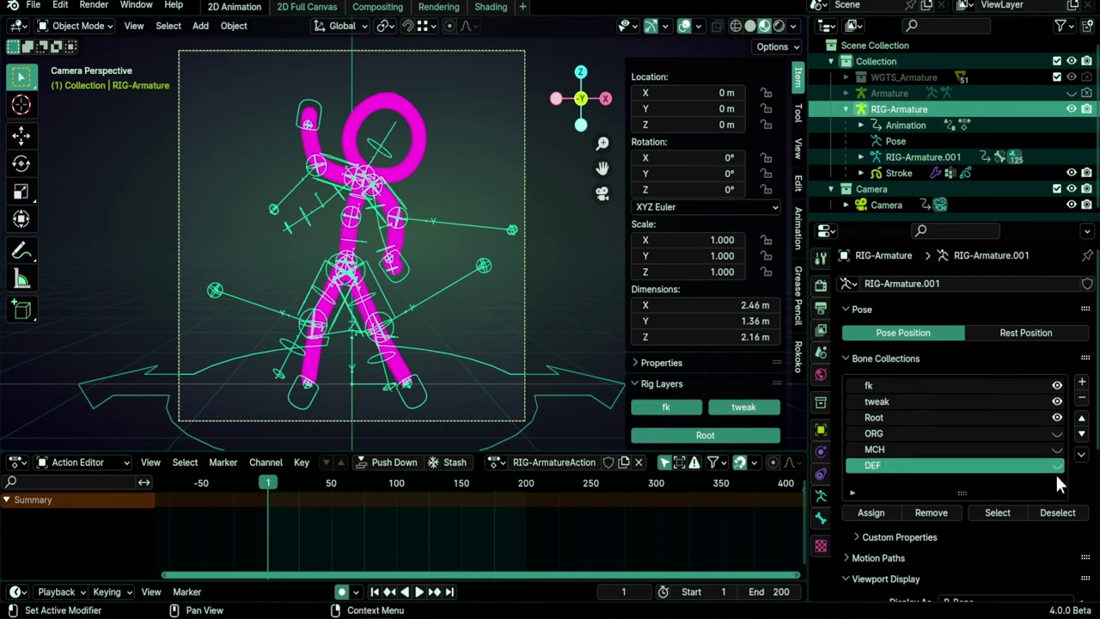
Step: Clear the rotation and location of all RIG-Armature bones in Pose Mode and unlink the rig's action
key("alt+g")
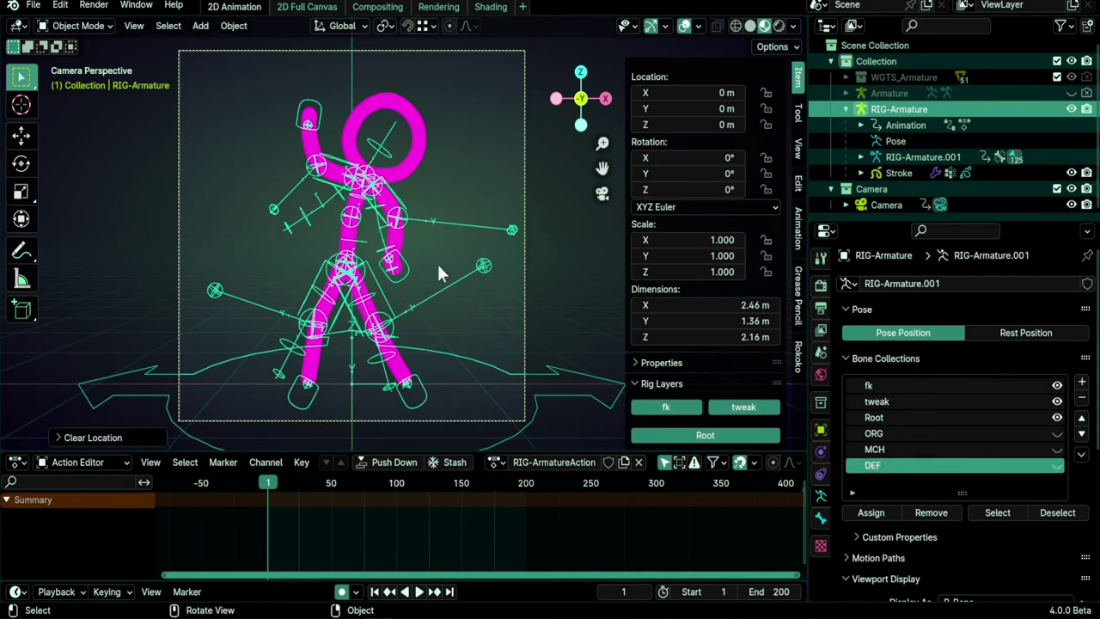
key("ctrl+Tab")
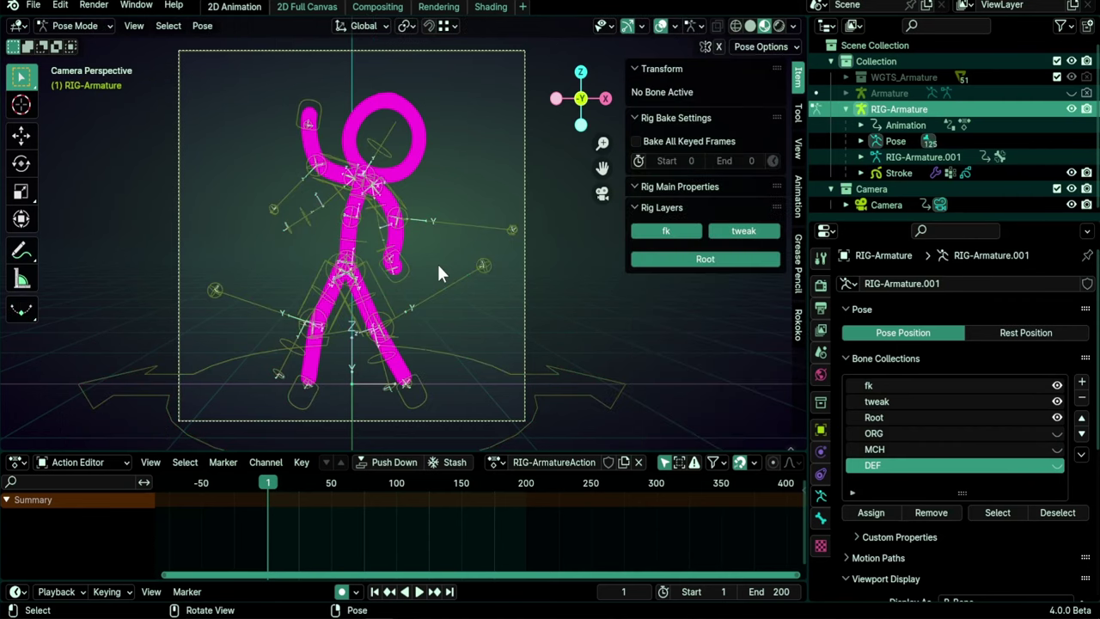
key("a")
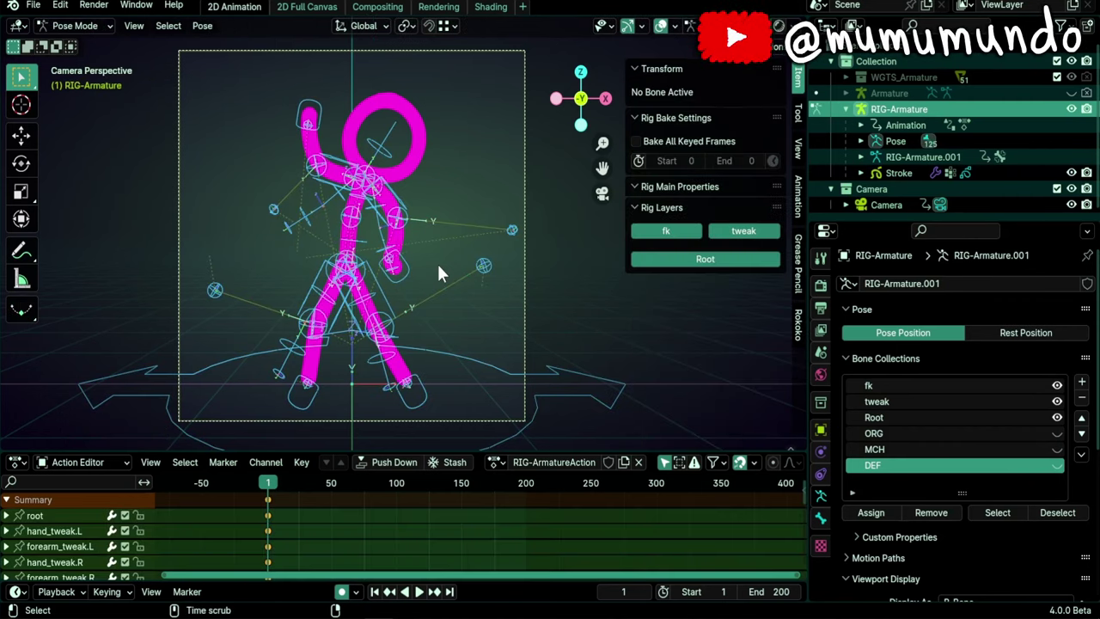
key("alt+r")
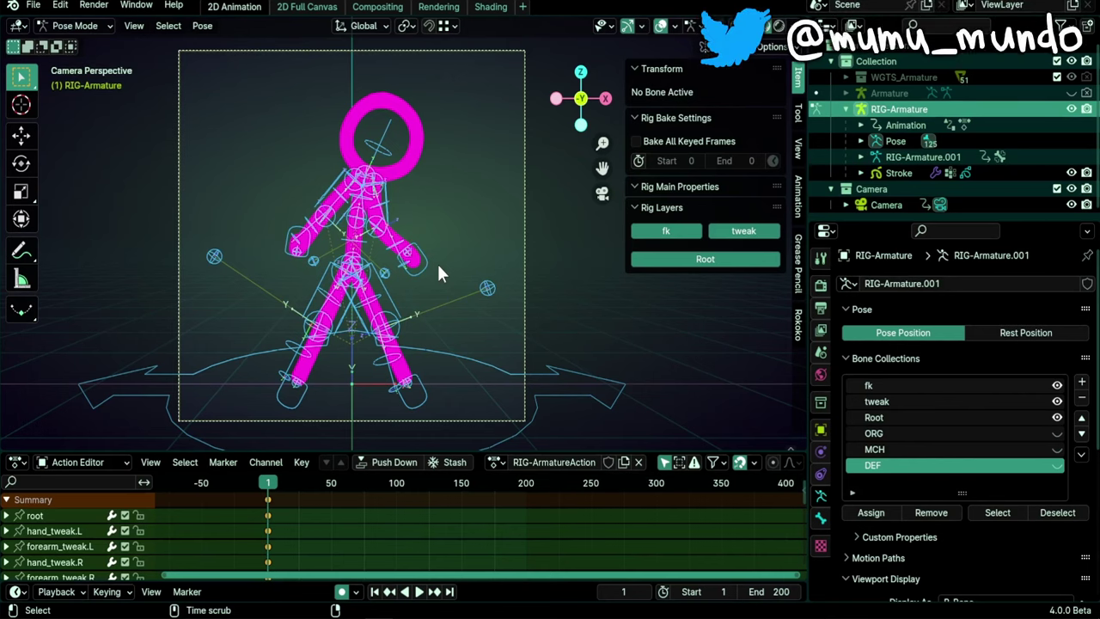
key("alt+g")
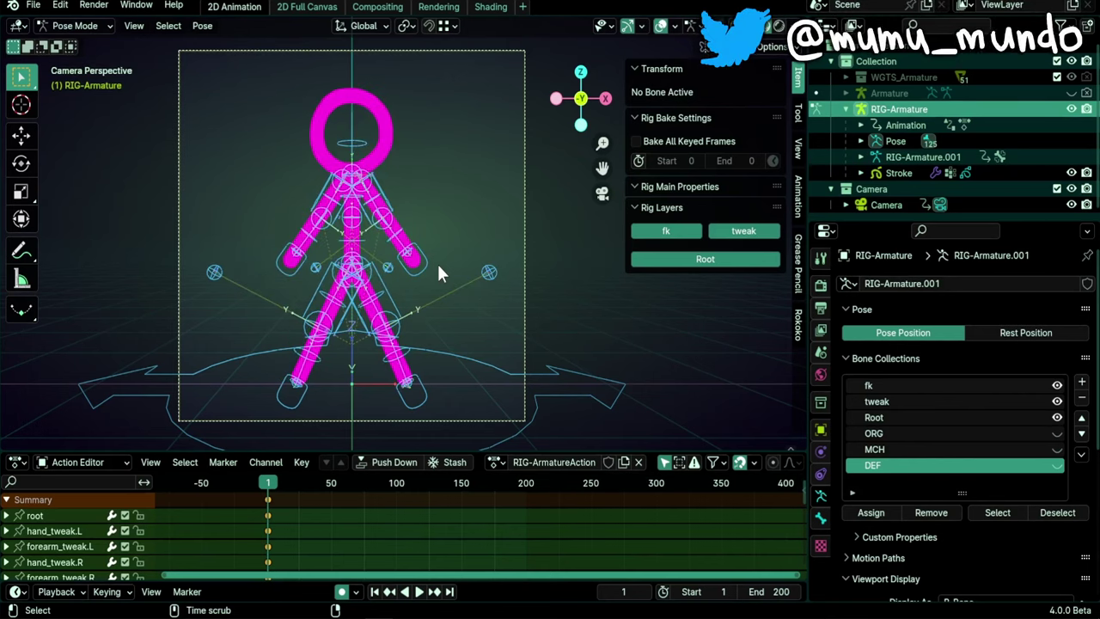
left_click(639, 463)
Step: Hide RIG-Armature, then unhide and select the original Armature object
left_click(1070, 110)
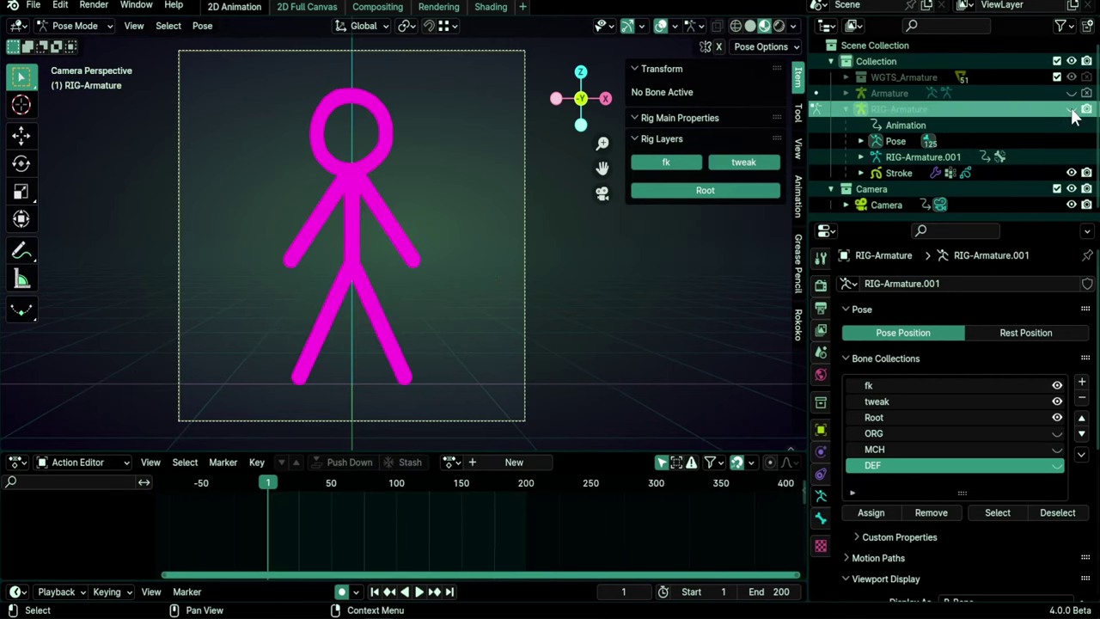
left_click(1070, 93)
left_click(904, 94)
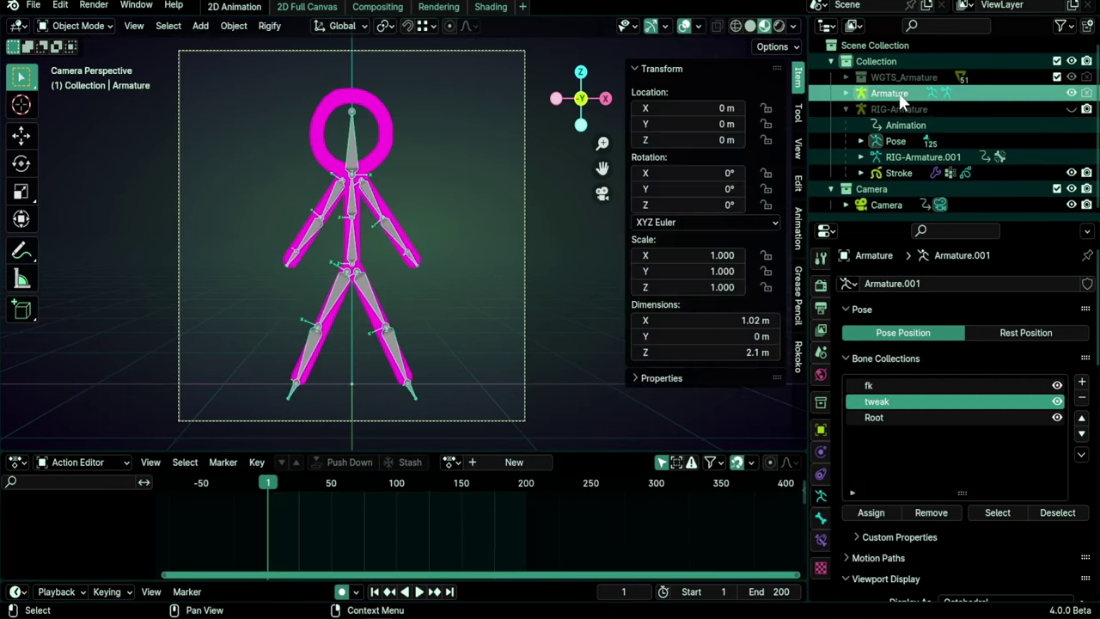
Step: Enter Edit Mode on the Stroke object and rotate the character's left leg stroke until it is nearly vertical
left_click(897, 174)
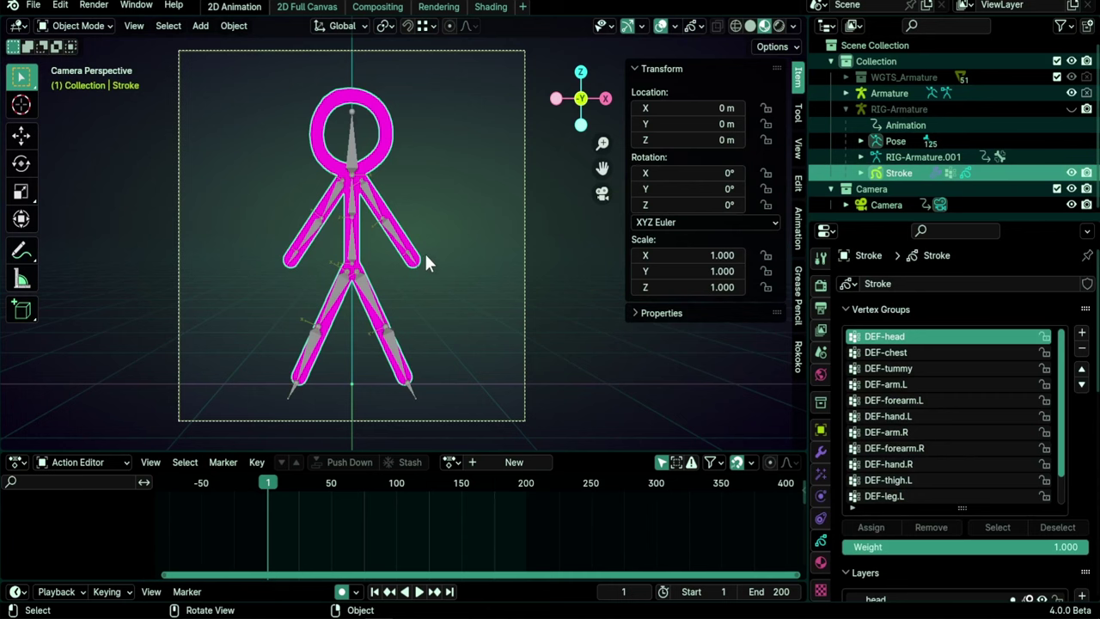
key("Tab")
scroll(350, 225, "up", 4)
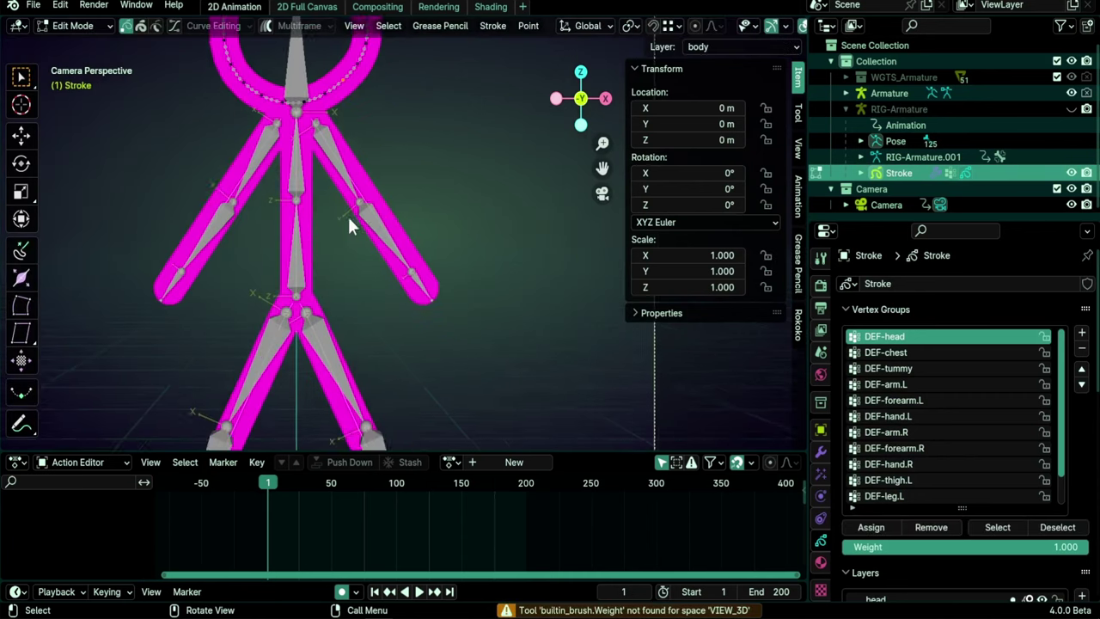
mouse_move(347, 214)
middle_mouse_down("shift")
mouse_move(382, 294)
mouse_move(409, 146)
middle_mouse_up("shift")
scroll(383, 293, "up", 2)
scroll(384, 276, "up", 2)
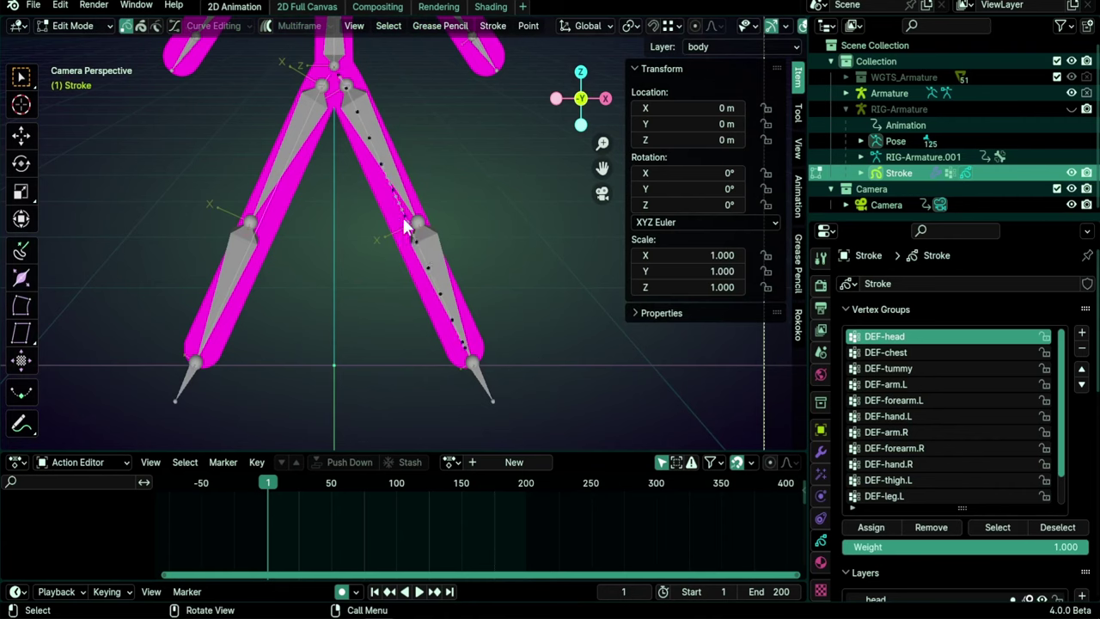
scroll(492, 297, "down", 3)
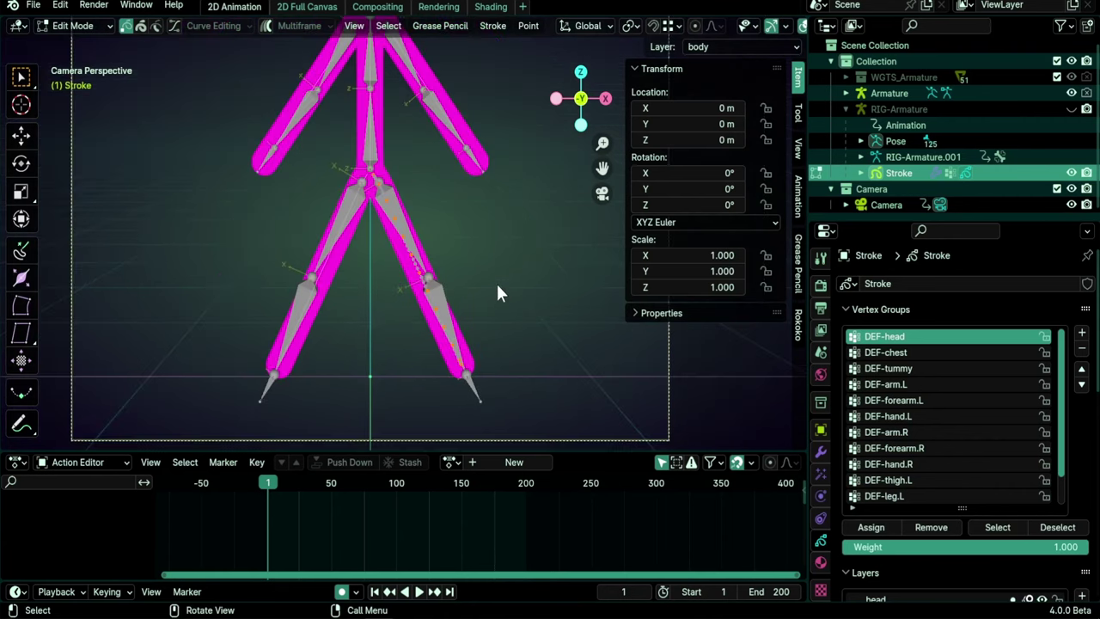
key("r")
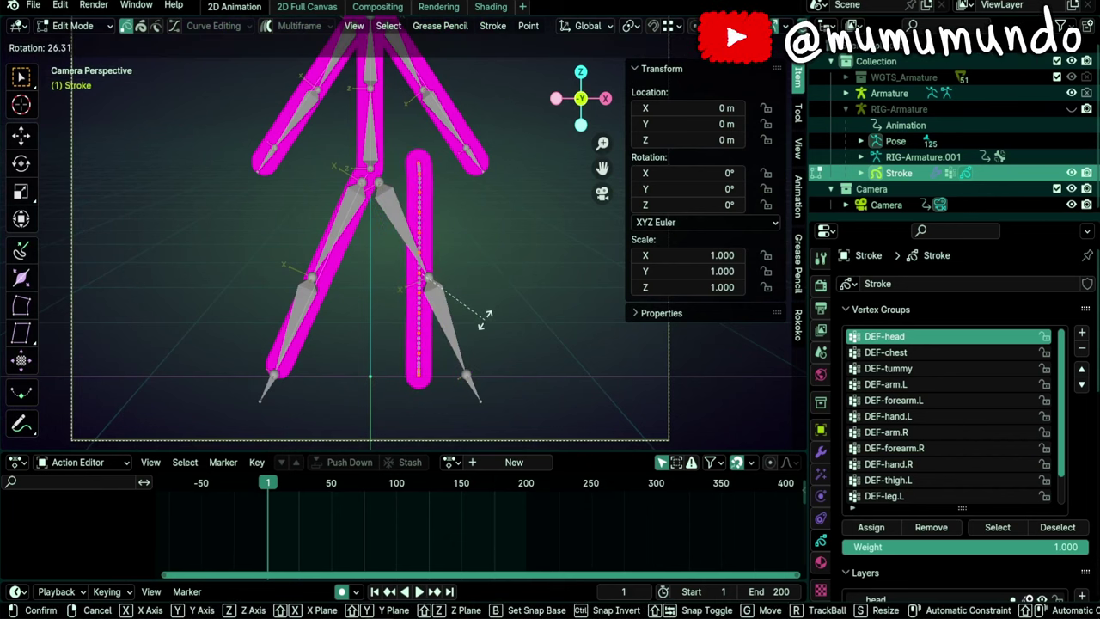
left_click(486, 316)
Step: Move the character's left leg stroke inward and slightly up so its upper end sits beneath the torso
key("g")
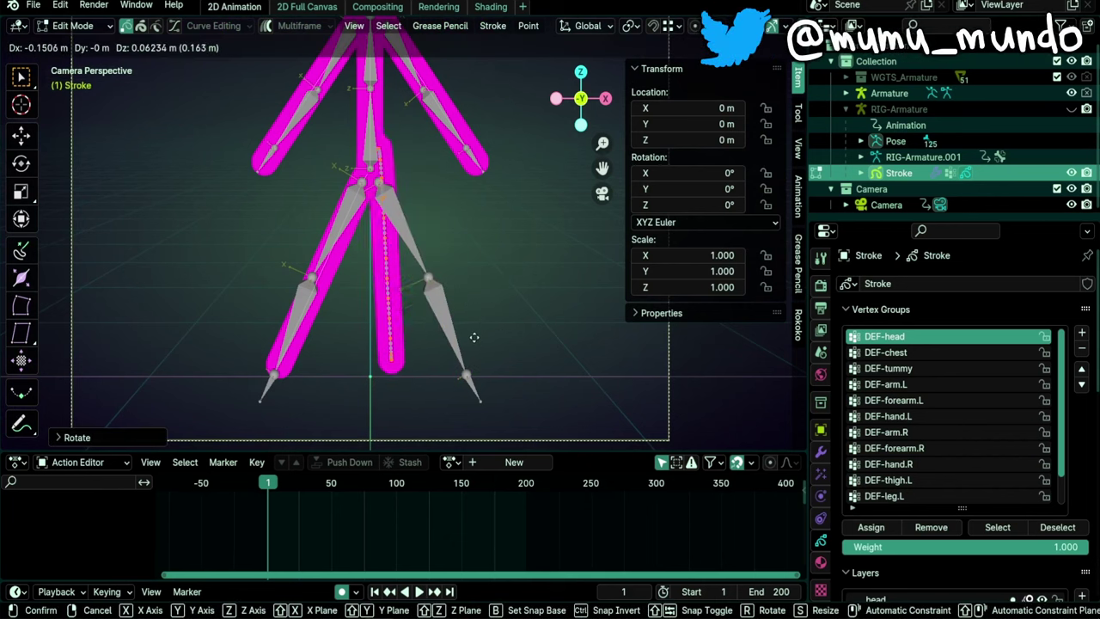
left_click(471, 339)
scroll(384, 404, "up", 1)
scroll(387, 395, "up", 1)
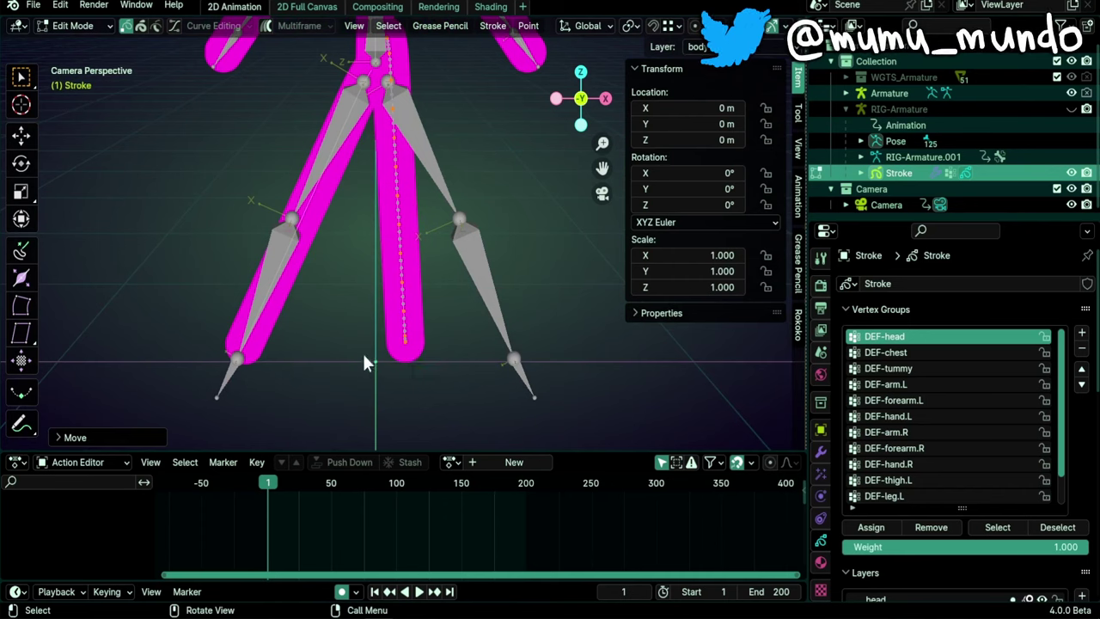
middle_click_drag(519, 249, 442, 450, "shift")
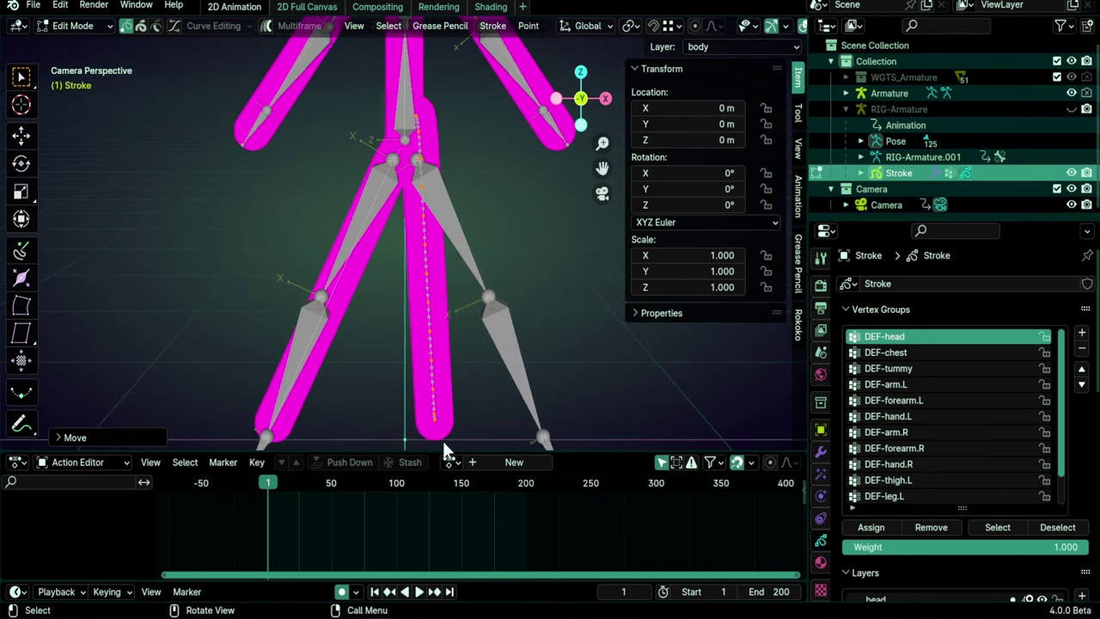
key("g")
left_click(438, 430)
Step: Rotate the character's right leg stroke to nearly vertical and move it inward beside the left leg
middle_click_drag(398, 306, 440, 292, "shift")
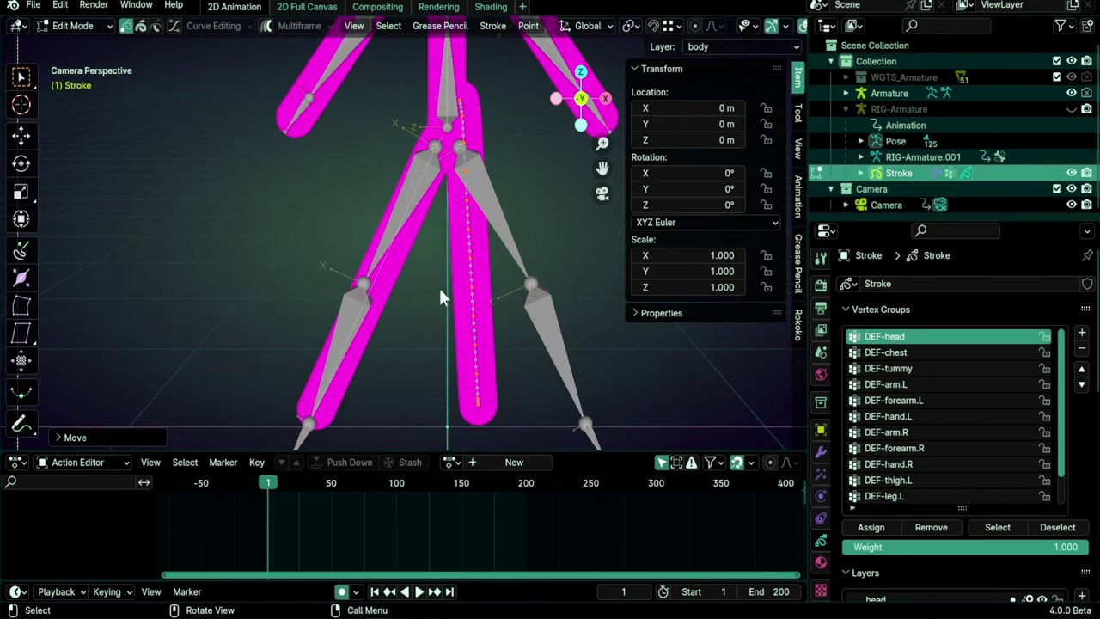
left_click(383, 275)
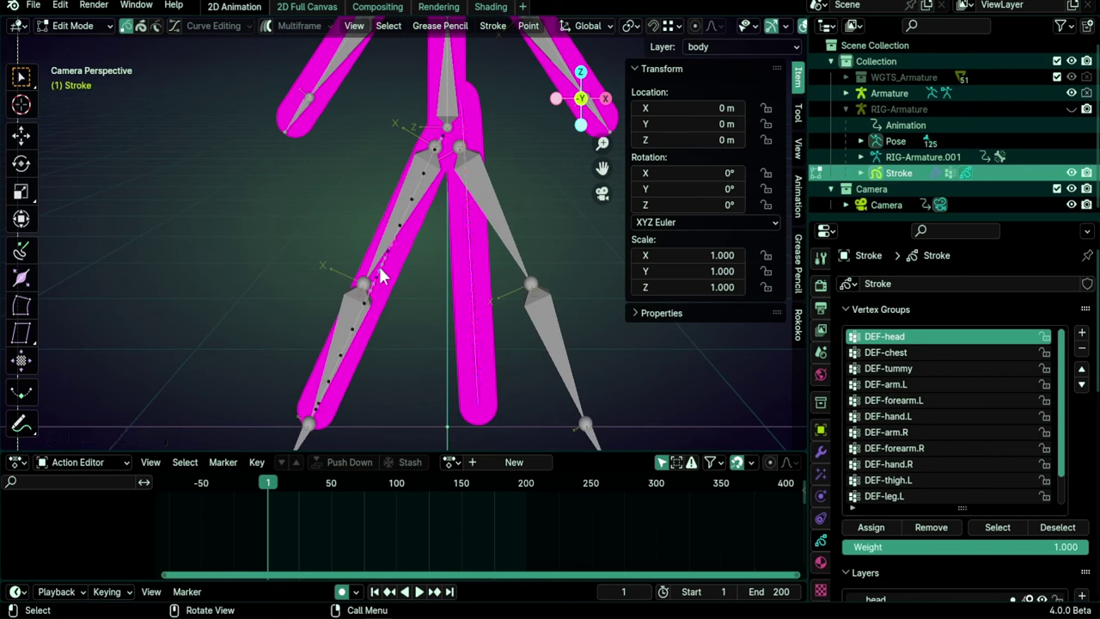
key("r")
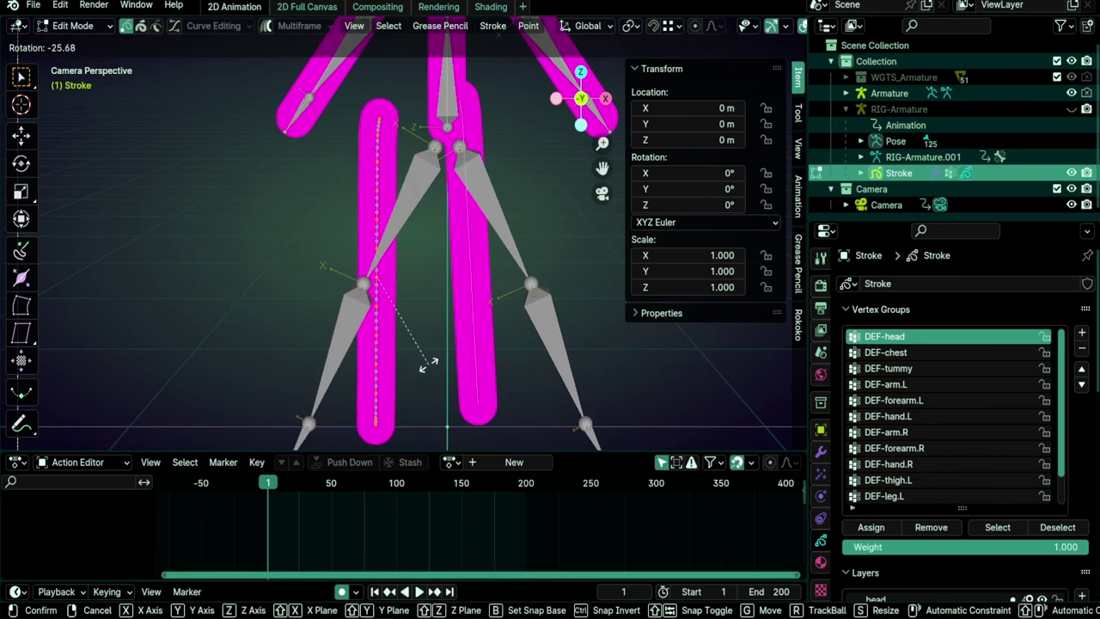
left_click(427, 361)
key("g")
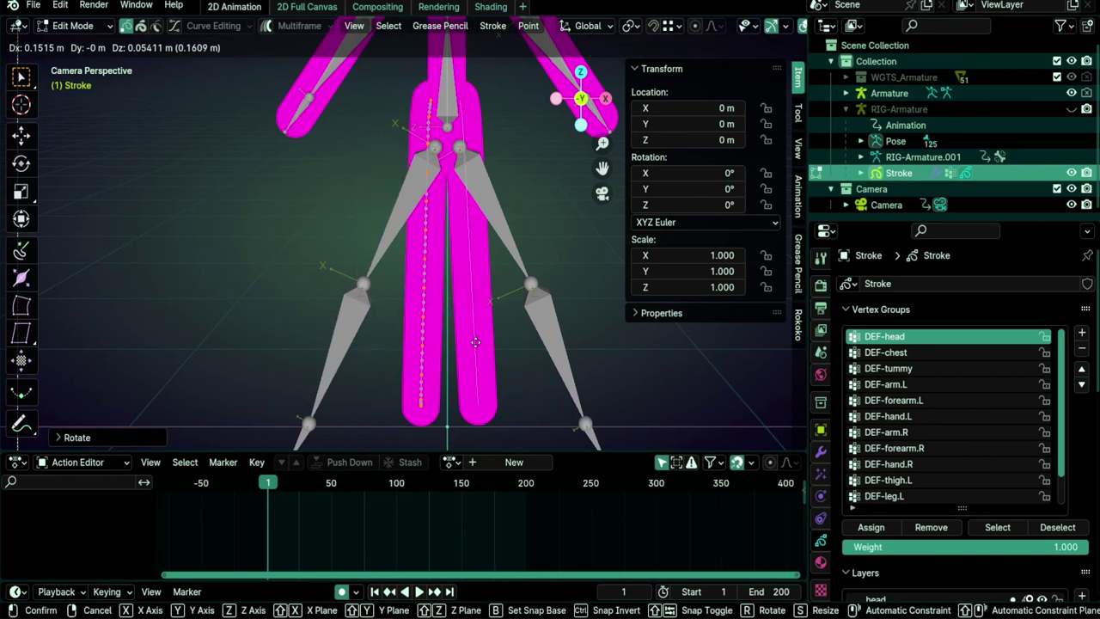
left_click(475, 342)
key("r")
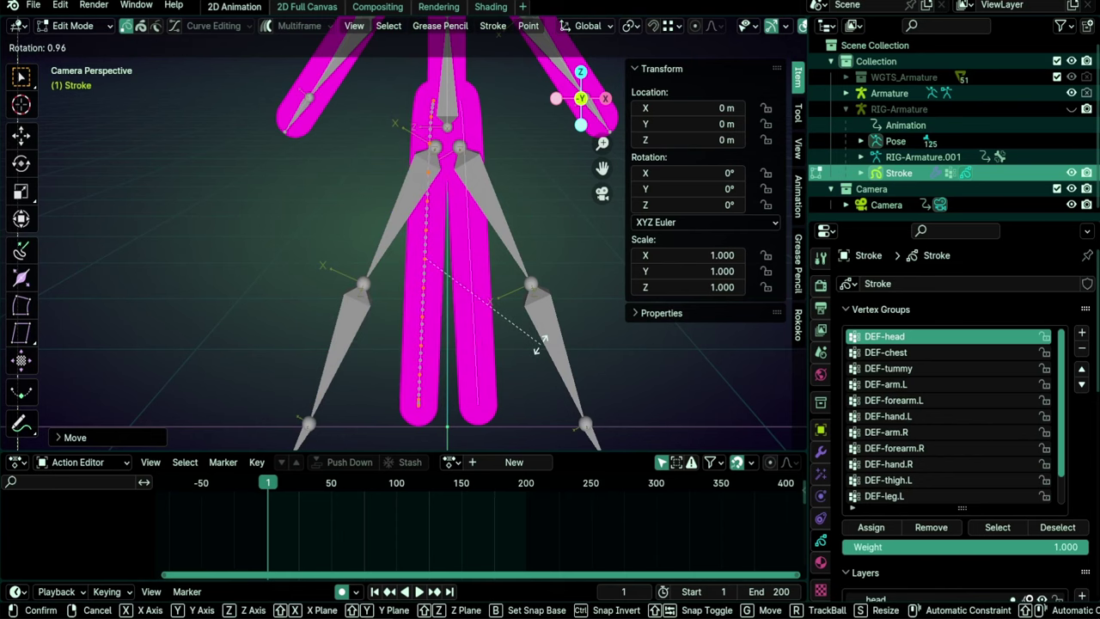
left_click(535, 349)
Step: Select the head, arm and torso strokes and move them up about 0.11 m along Z
middle_click_drag(471, 102, 481, 358, "shift")
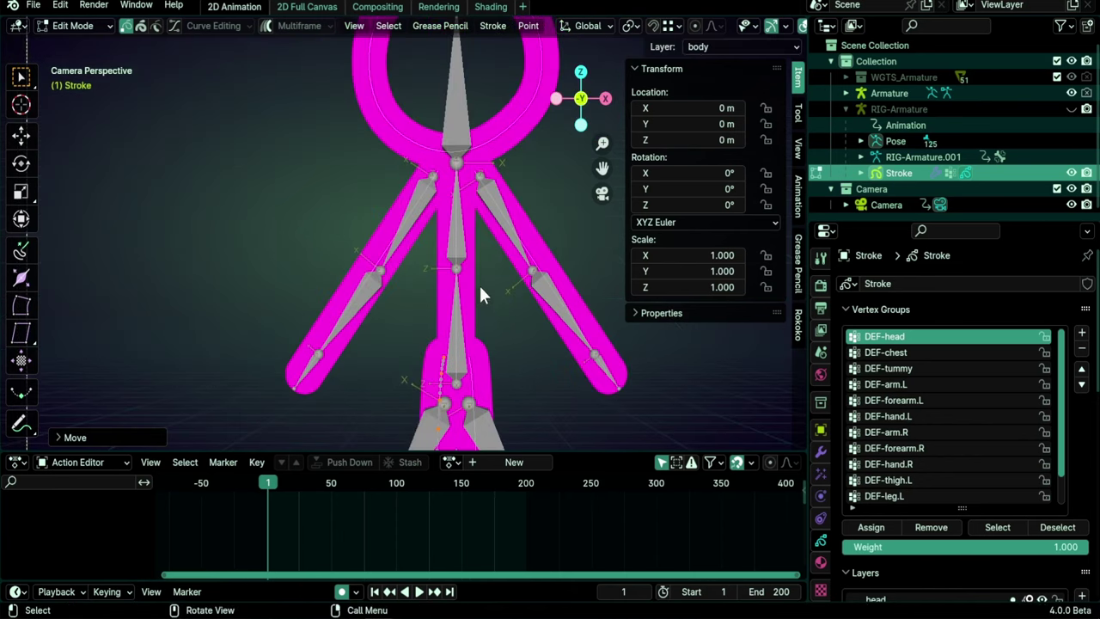
left_click(373, 260)
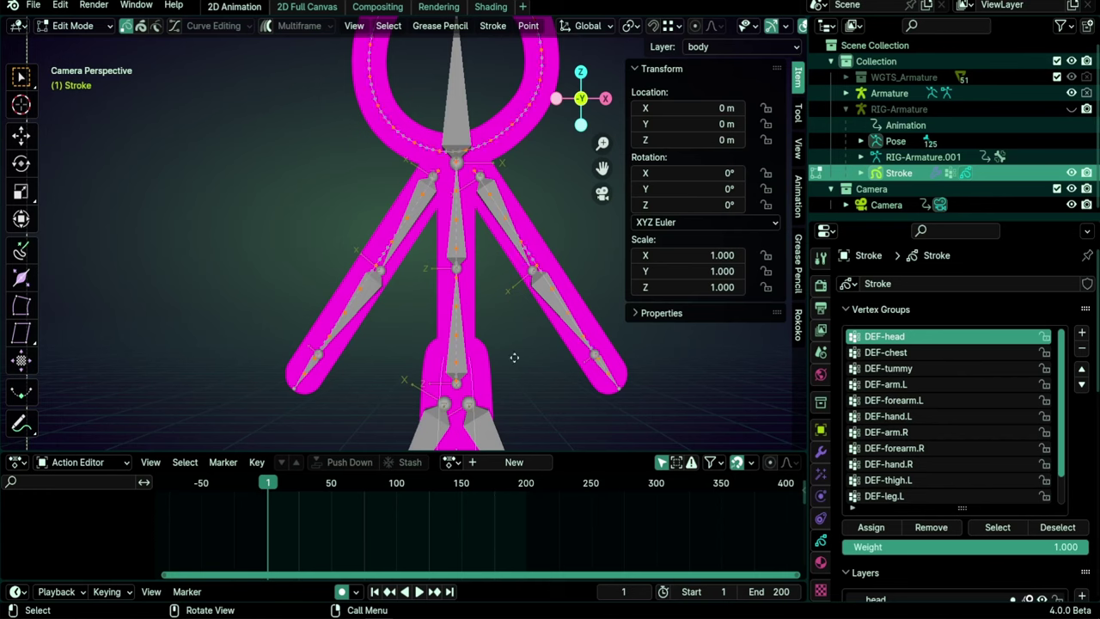
key("g")
key("z")
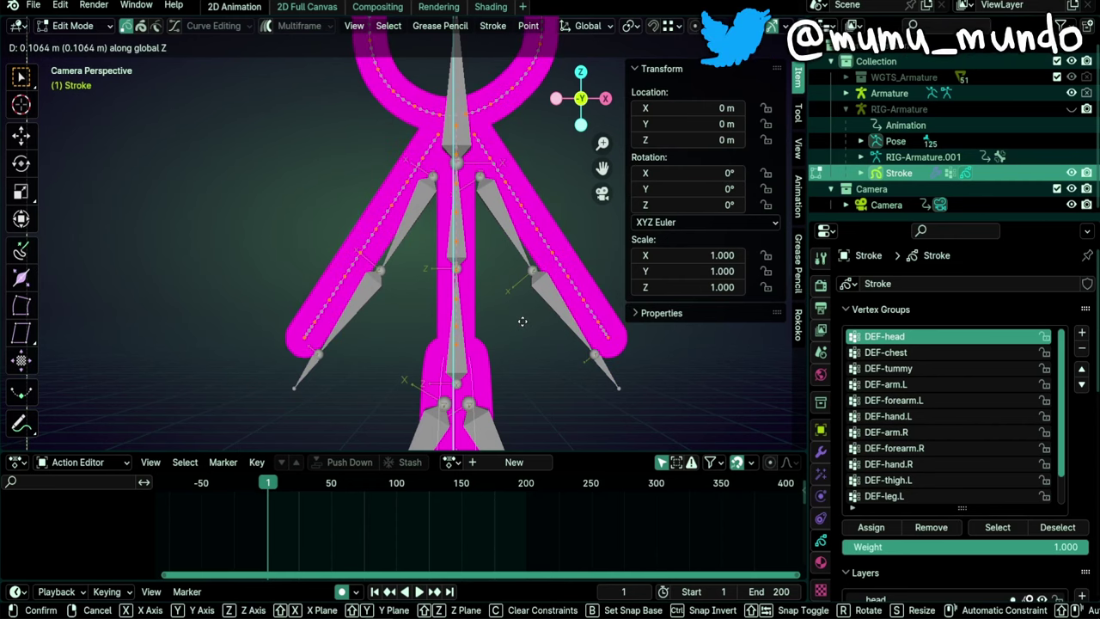
left_click(522, 321)
Step: Select the top point of the left leg stroke and enable proportional editing with Connected Only
scroll(522, 321, "up", 2)
middle_click_drag(521, 436, 435, 258, "shift")
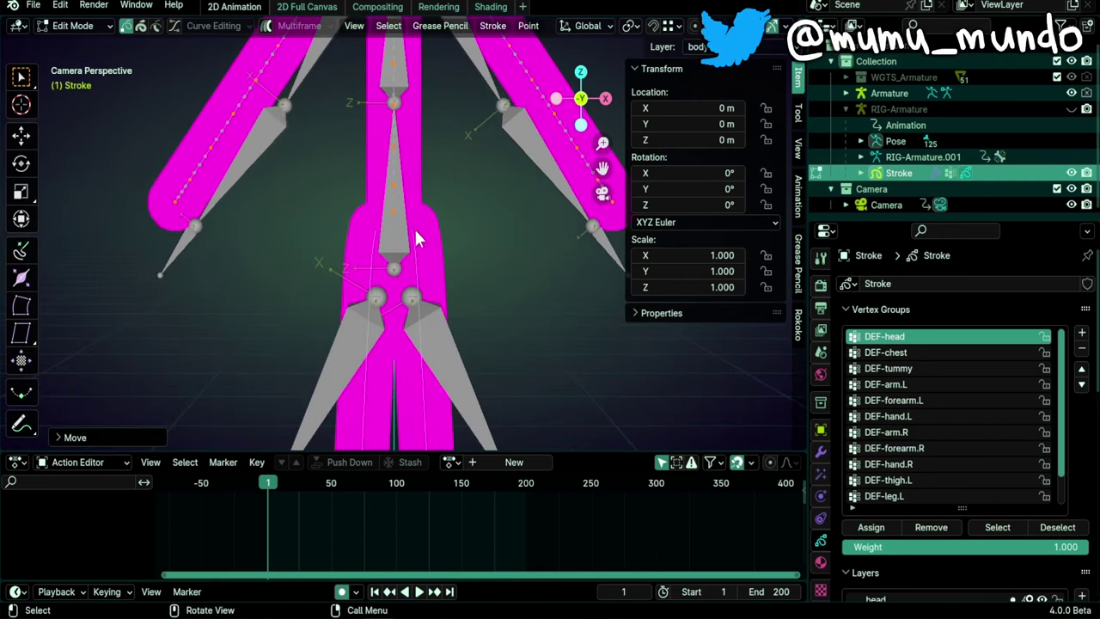
left_click(415, 234)
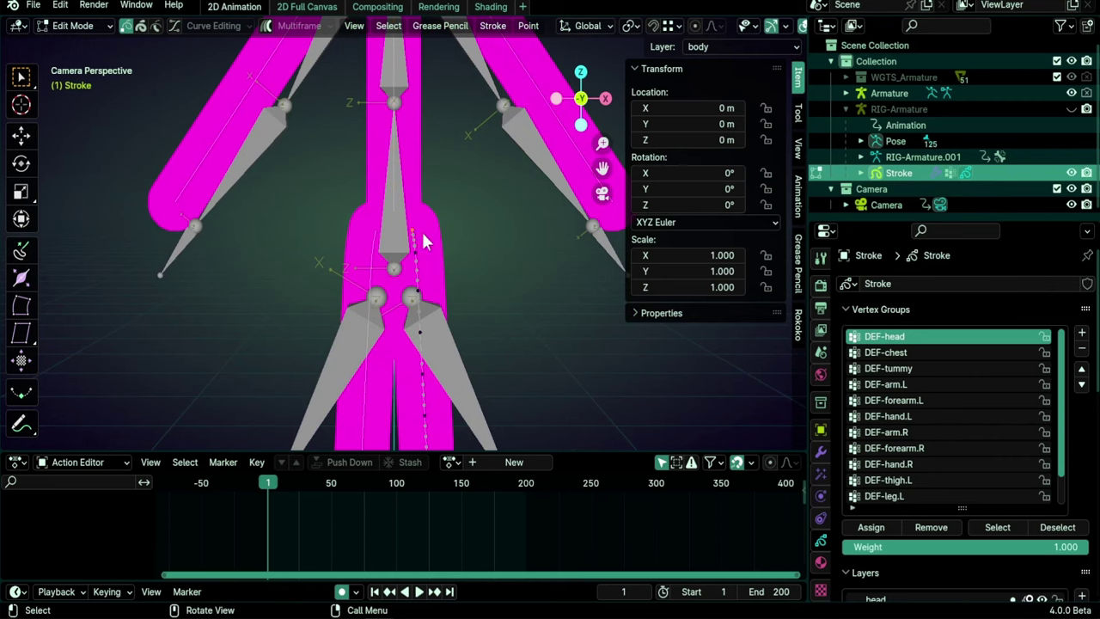
left_click(695, 24)
left_click(718, 26)
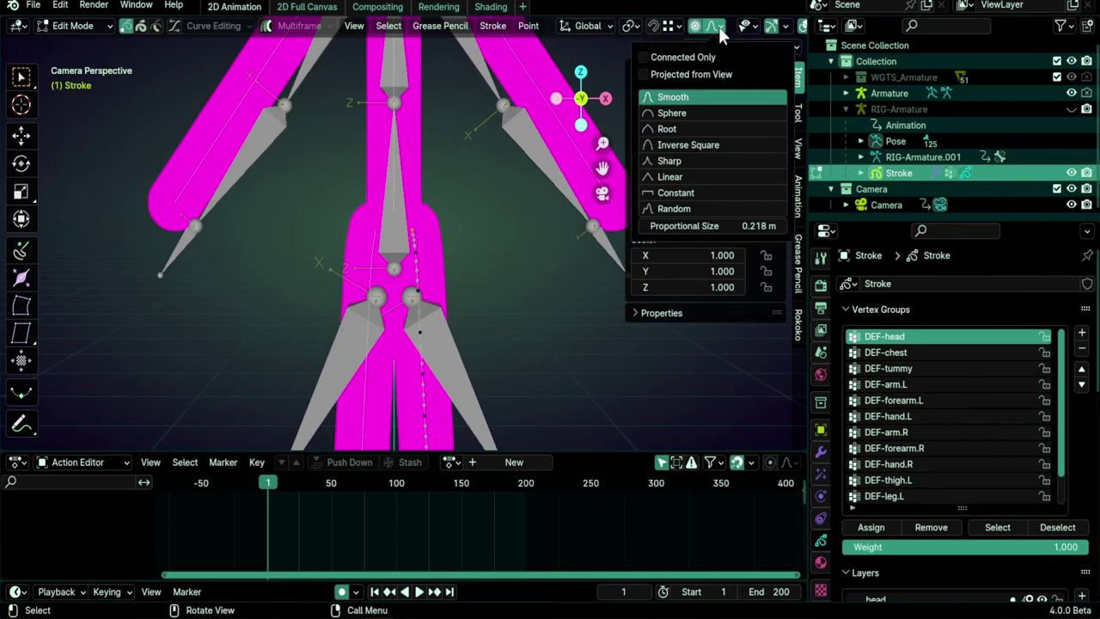
left_click(645, 57)
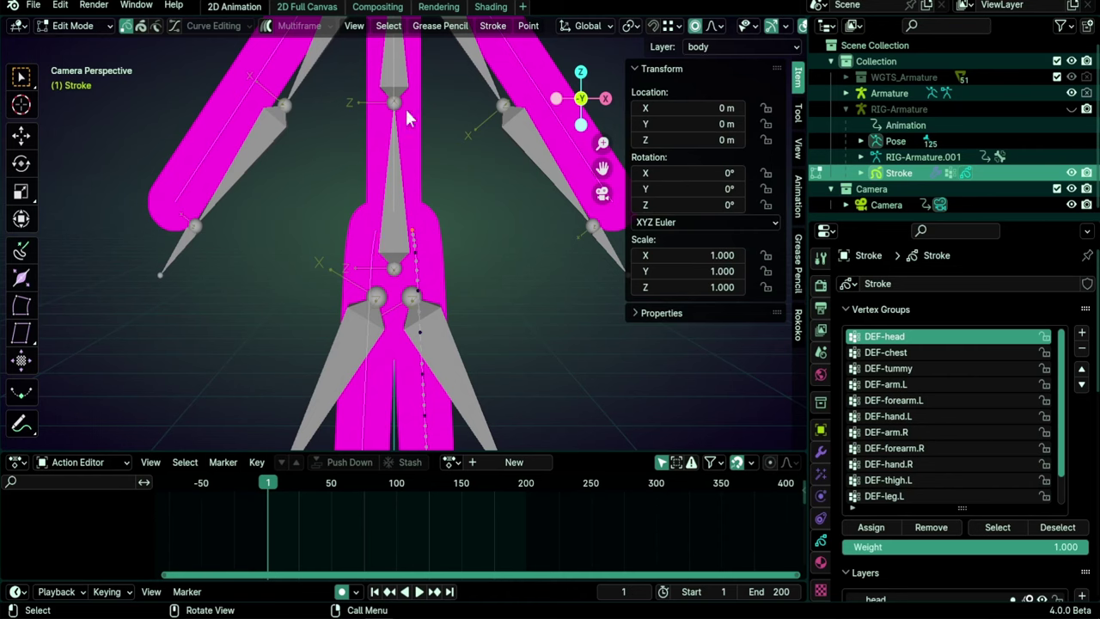
Step: Move the top of the character's left leg stroke inward about 0.02 m along X with a proportional size of about 0.42 m
key("g")
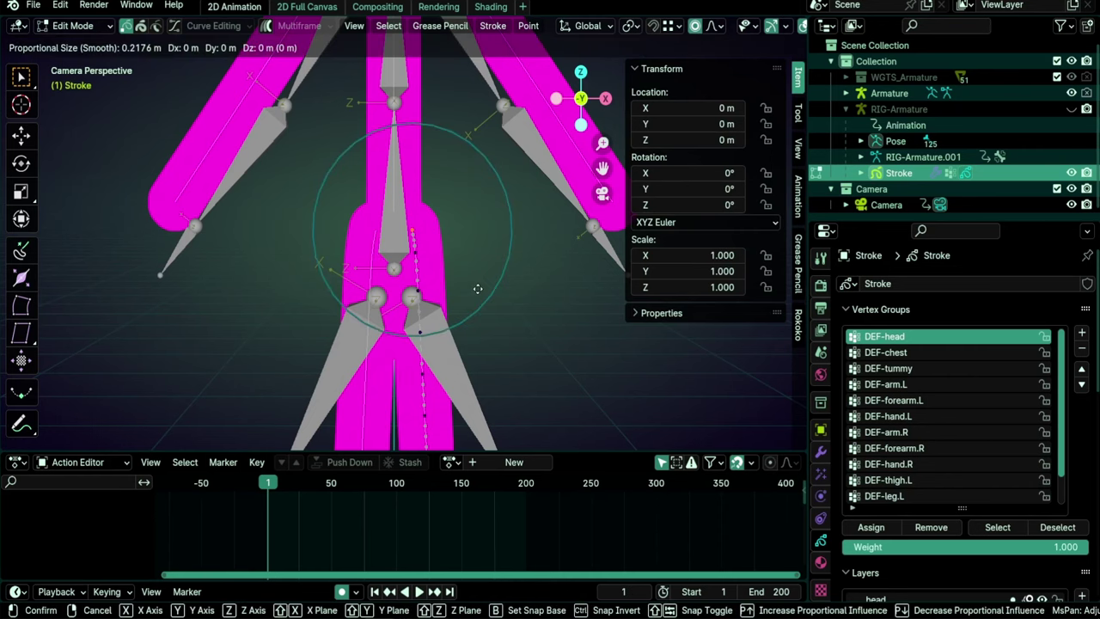
key("x")
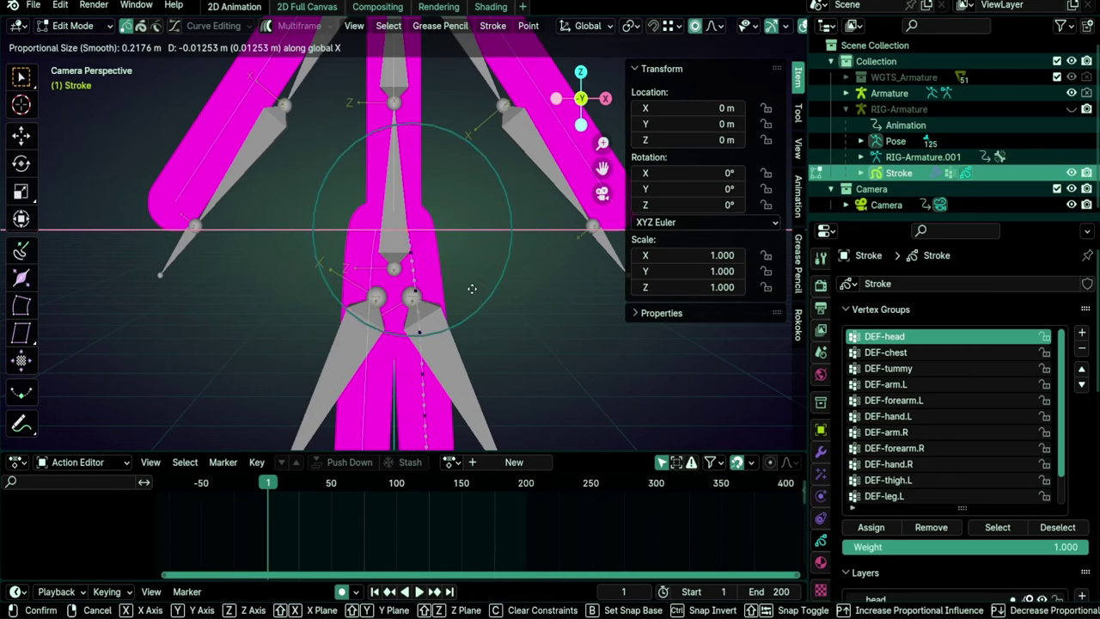
scroll(473, 288, "down", 7)
scroll(469, 289, "up", 3)
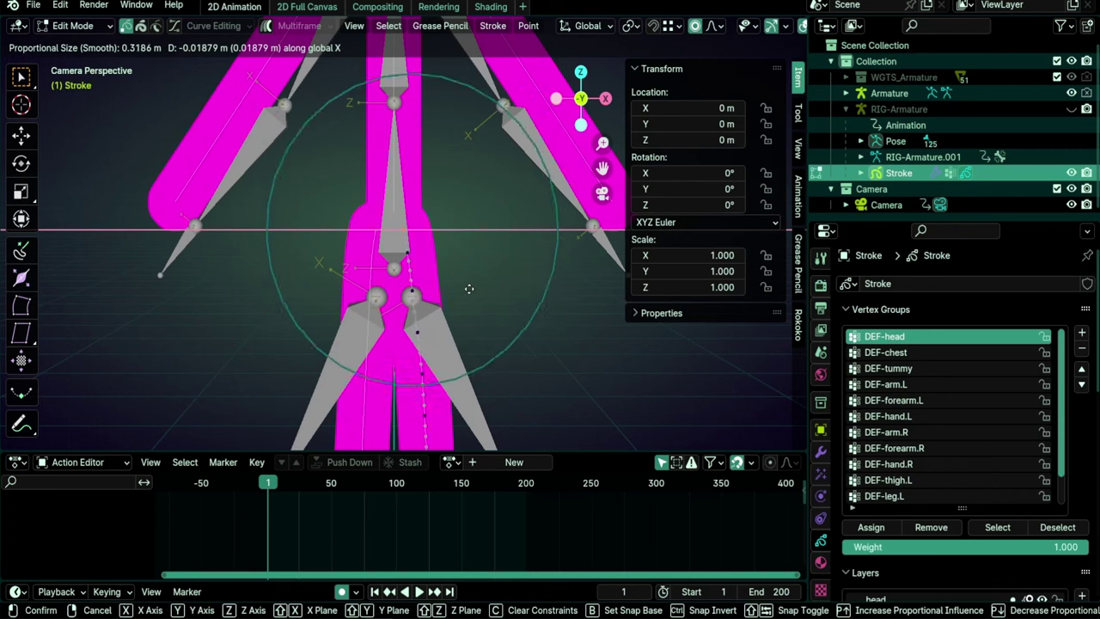
scroll(469, 289, "down", 3)
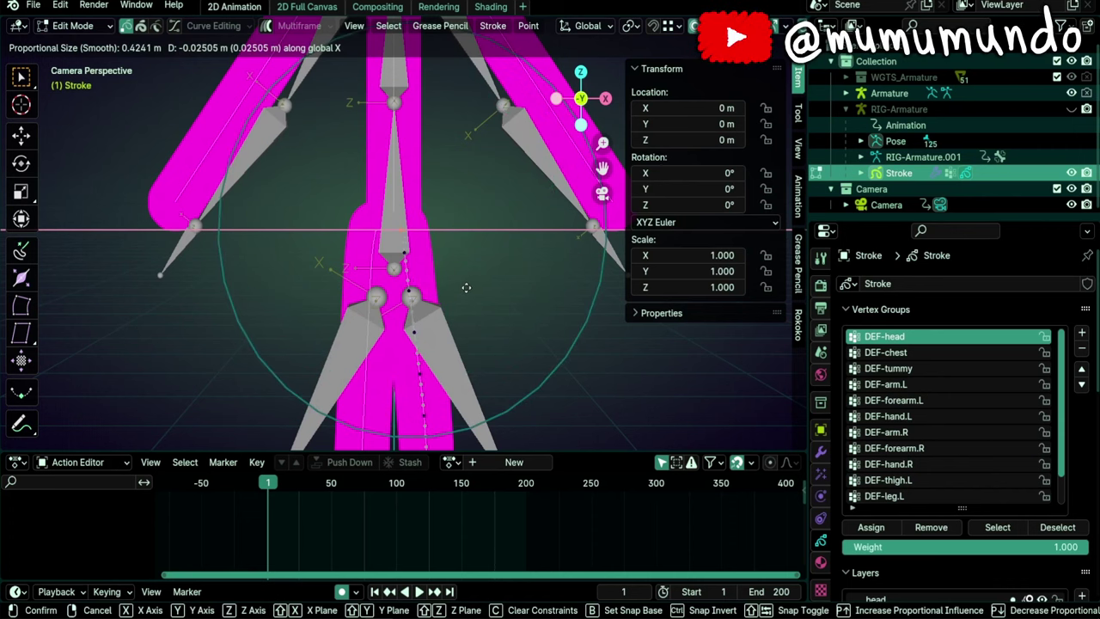
mouse_move(505, 296)
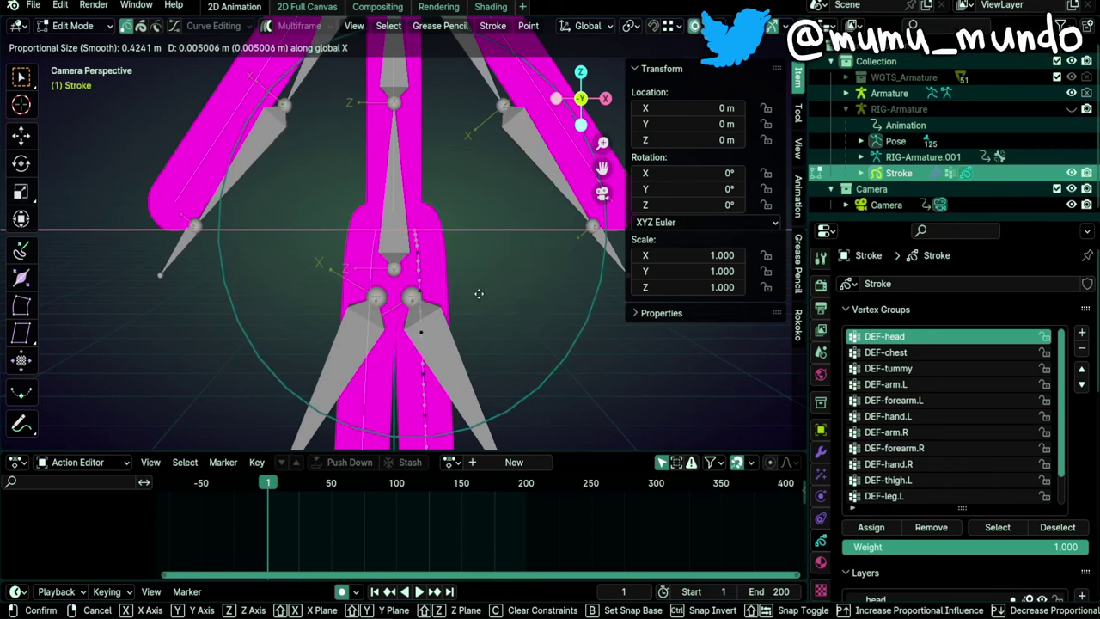
left_click(467, 299)
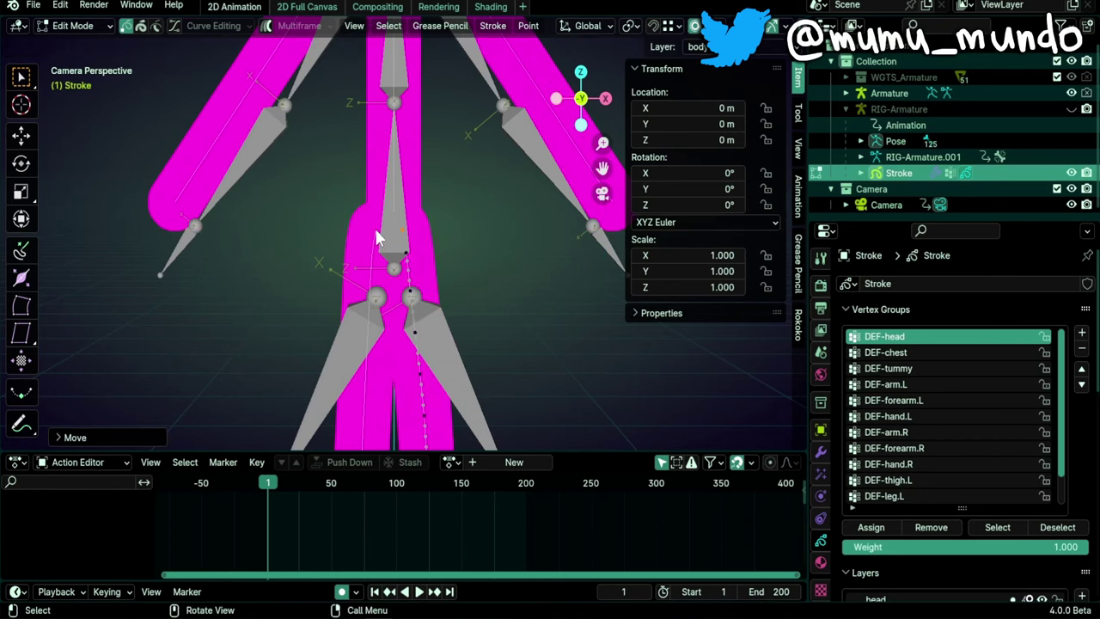
Step: Select the top point of the character's right leg stroke and move it inward about 0.02 m along X with proportional editing
key("ctrl+z")
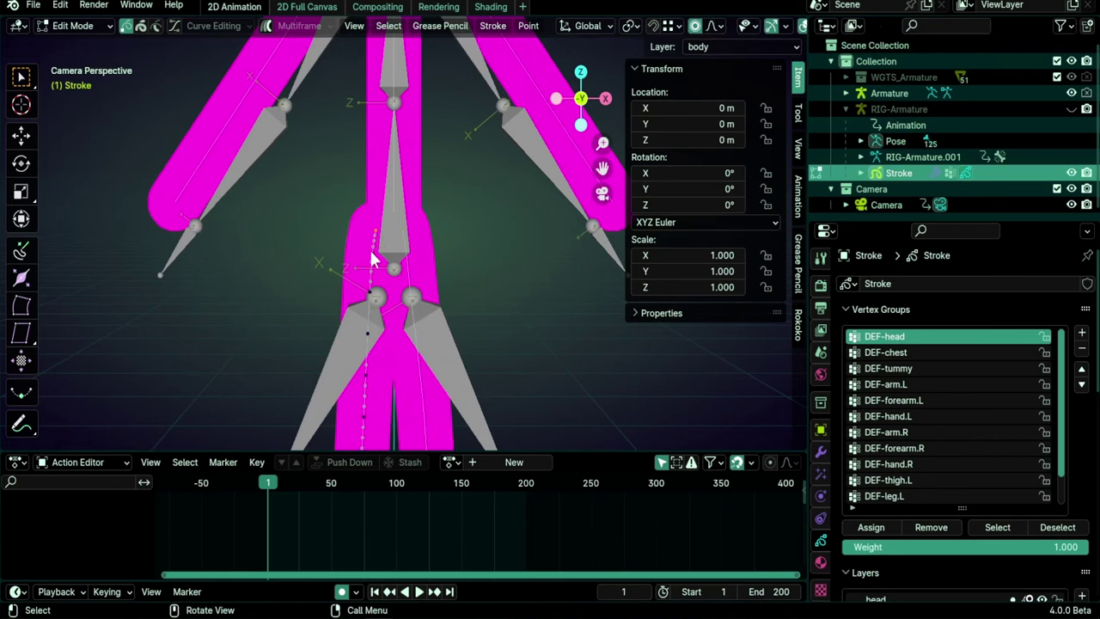
key("g")
key("x")
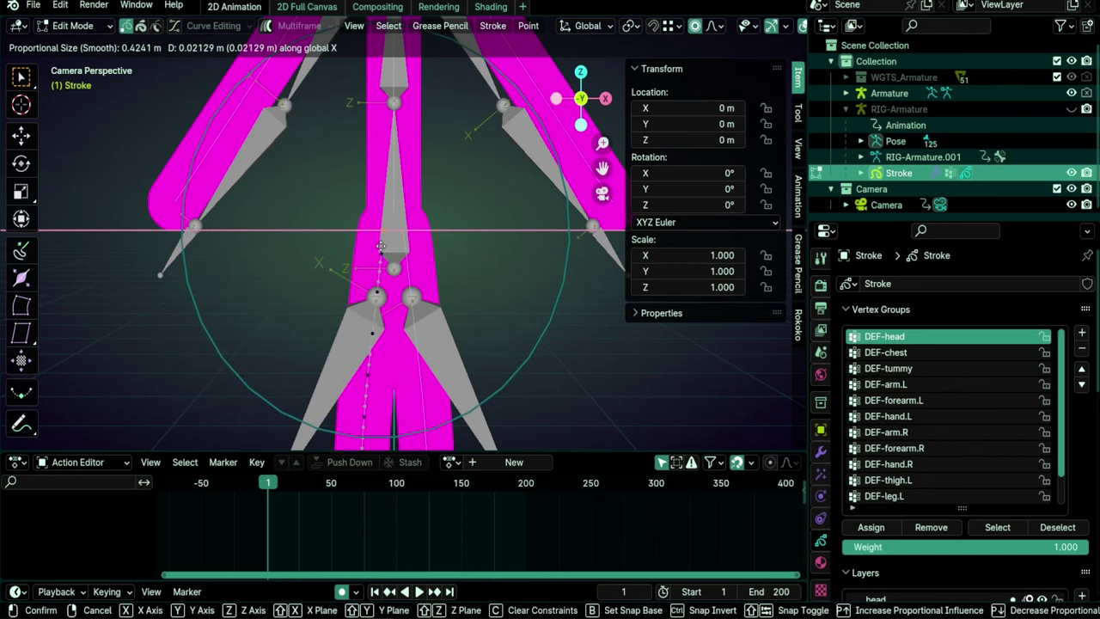
left_click(381, 245)
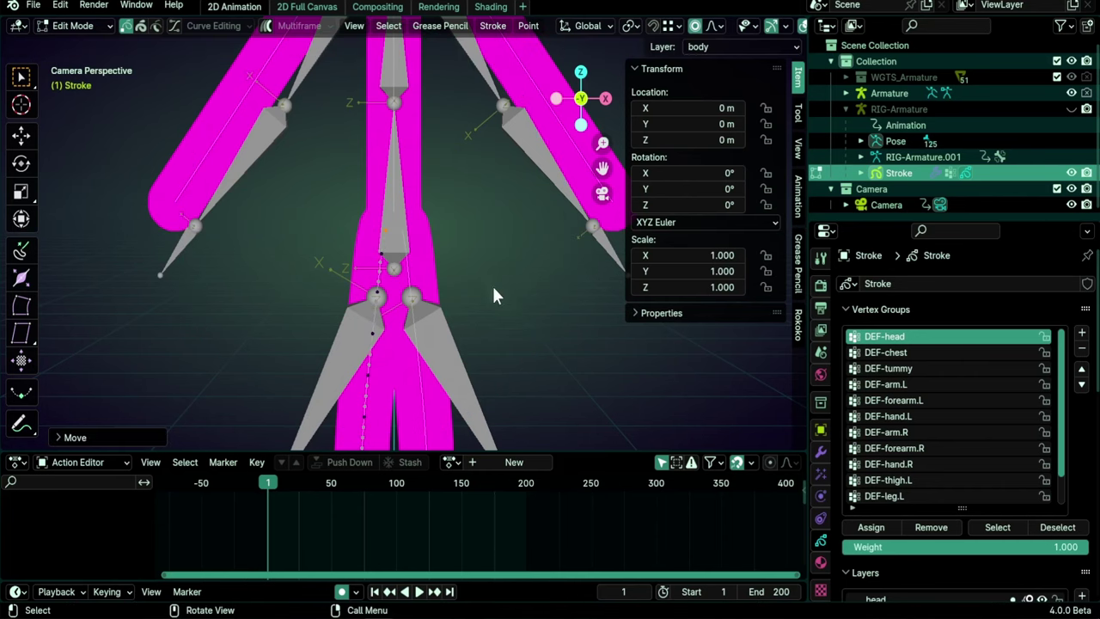
Step: Without proportional editing, rotate the character's left arm stroke to horizontal and move it about 0.16 m along X and 0.28 m up to shoulder height
mouse_move(446, 174)
middle_mouse_down("shift")
mouse_move(372, 389)
mouse_move(379, 378)
middle_mouse_up("shift")
left_click(434, 277)
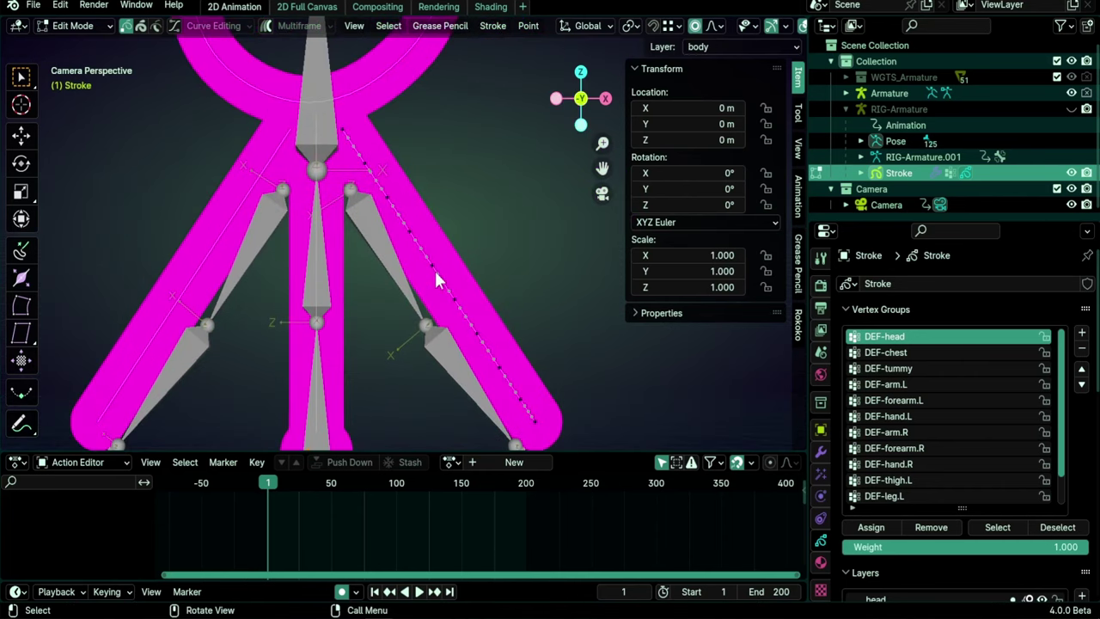
scroll(335, 228, "down", 3)
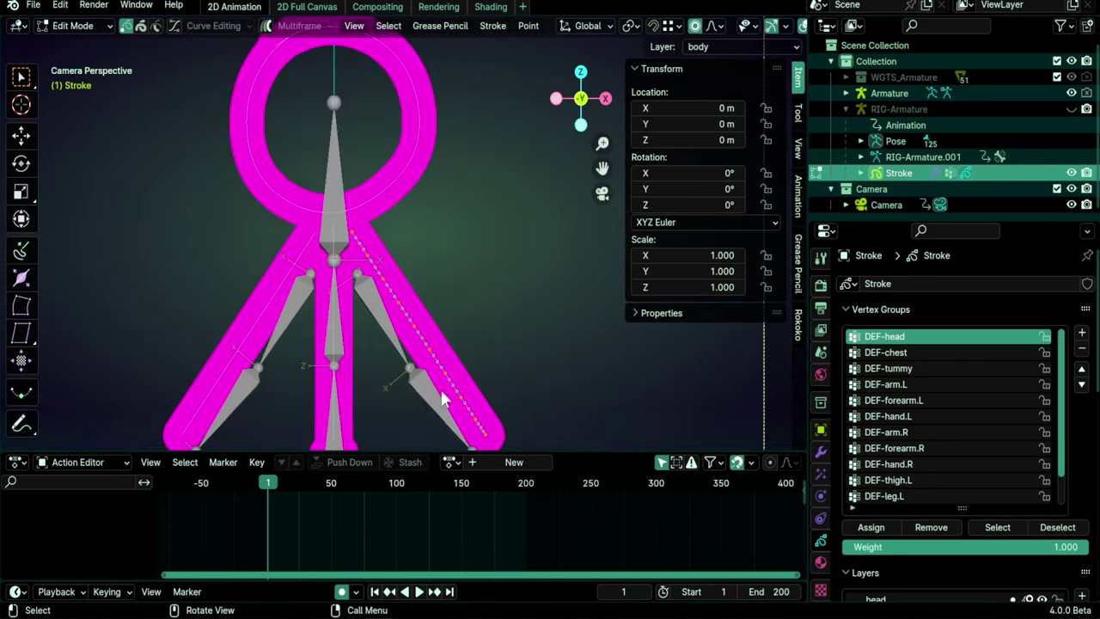
key("r")
key("Escape")
key("r")
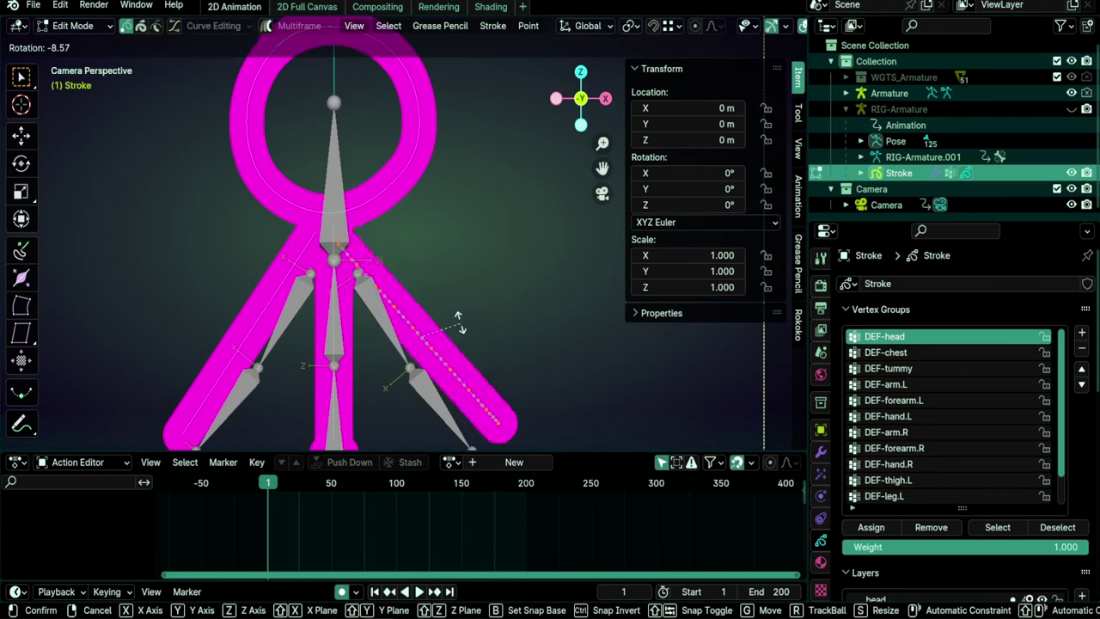
left_click(453, 268)
key("g")
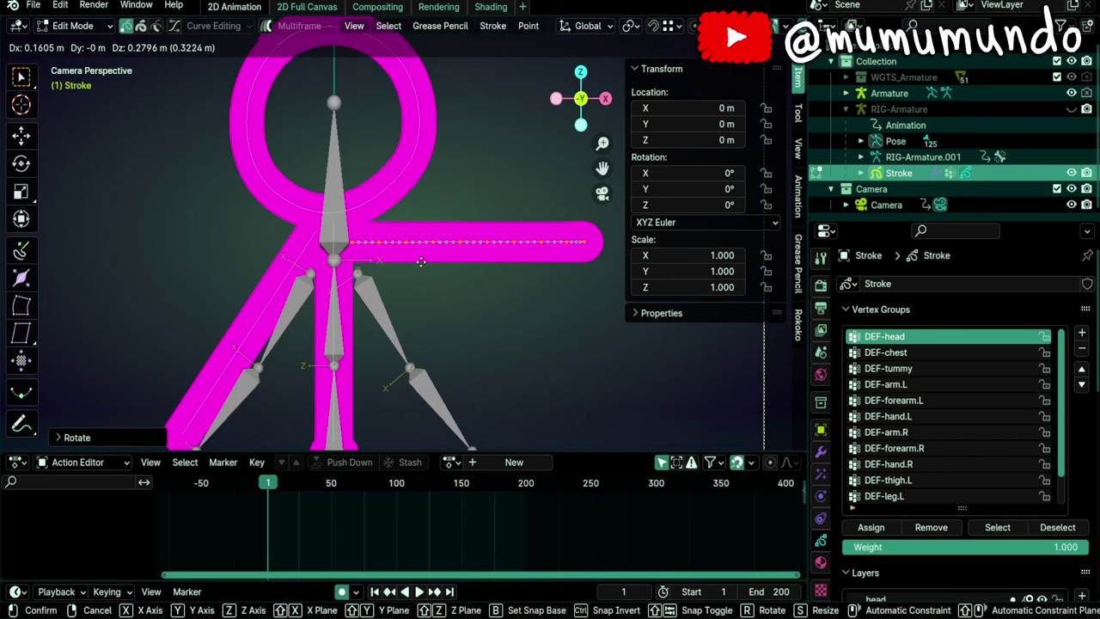
left_click(420, 261)
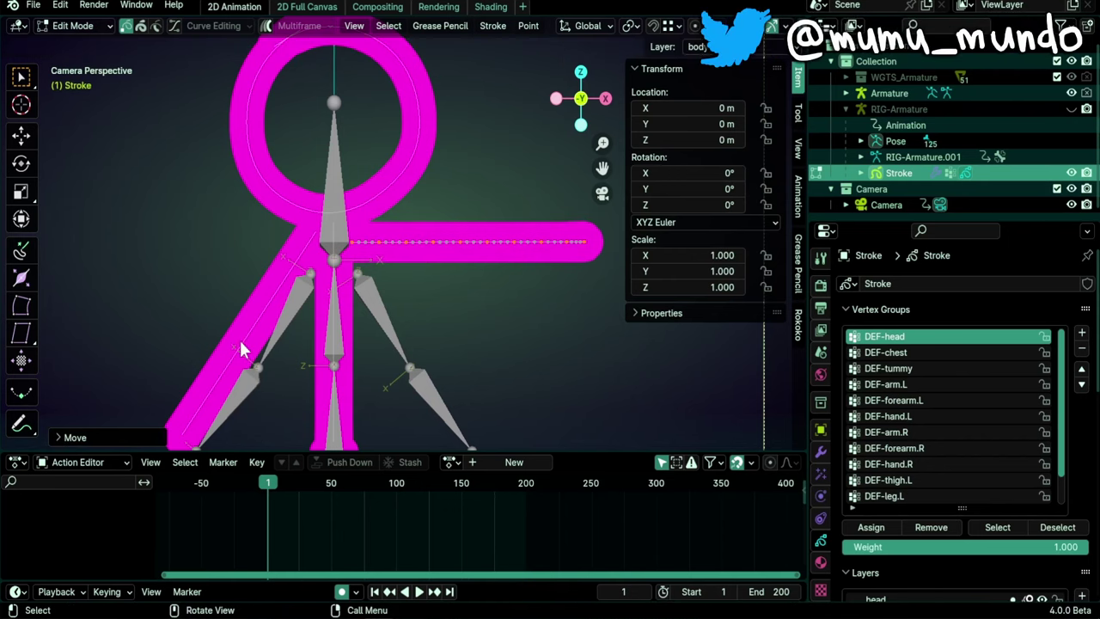
Step: Rotate the character's right arm stroke to horizontal and move it about 0.16 m outward and 0.27 m up, level with the other arm
left_click(240, 348)
key("r")
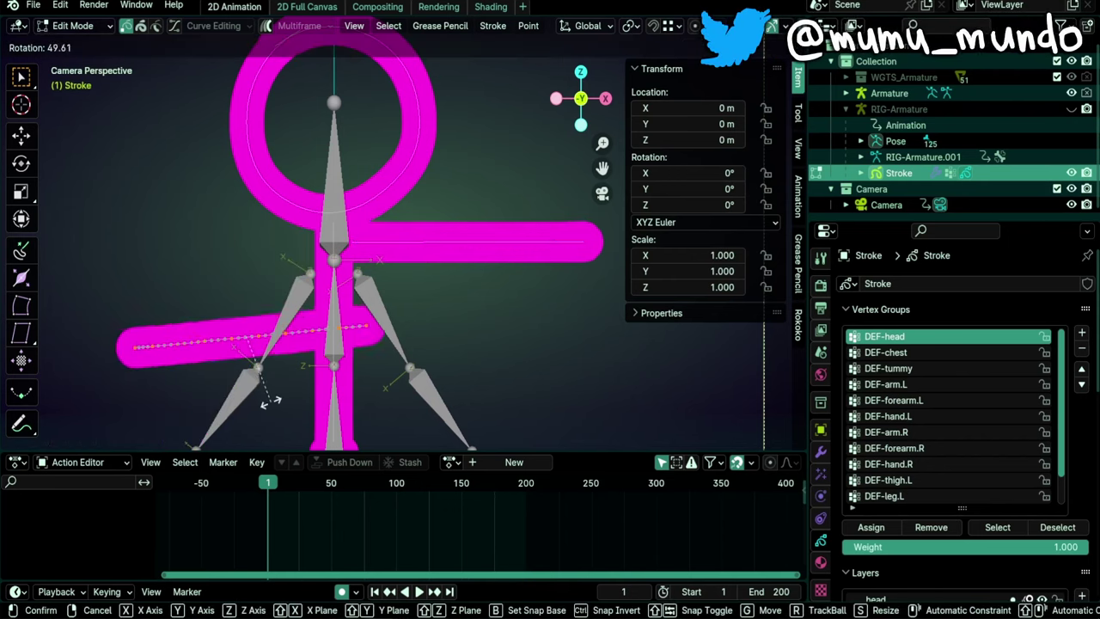
left_click(265, 406)
key("g")
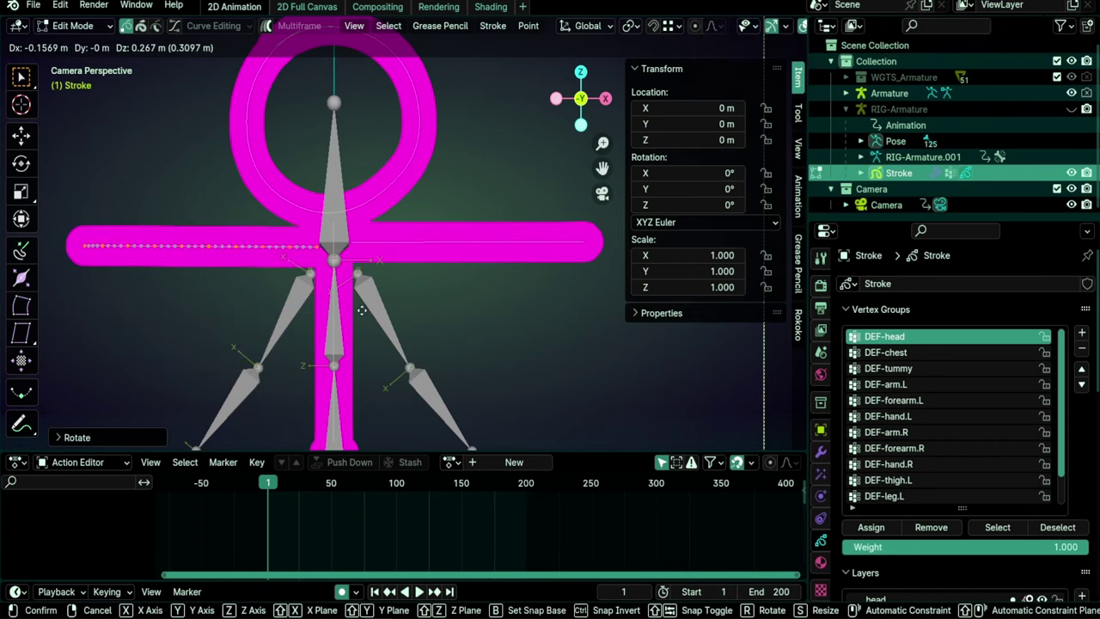
left_click(359, 311)
scroll(359, 311, "down", 4)
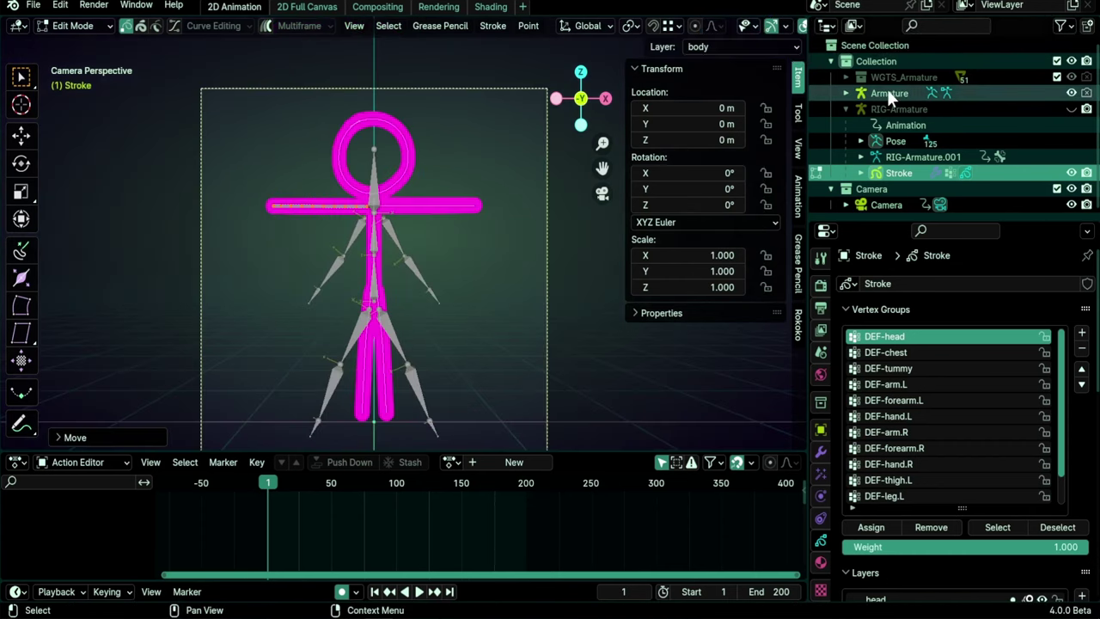
Step: Edit the Armature's bones, select the arm.L bone with its linked forearm and hand, and enable X-axis mirroring
left_click(886, 93)
scroll(404, 232, "up", 3)
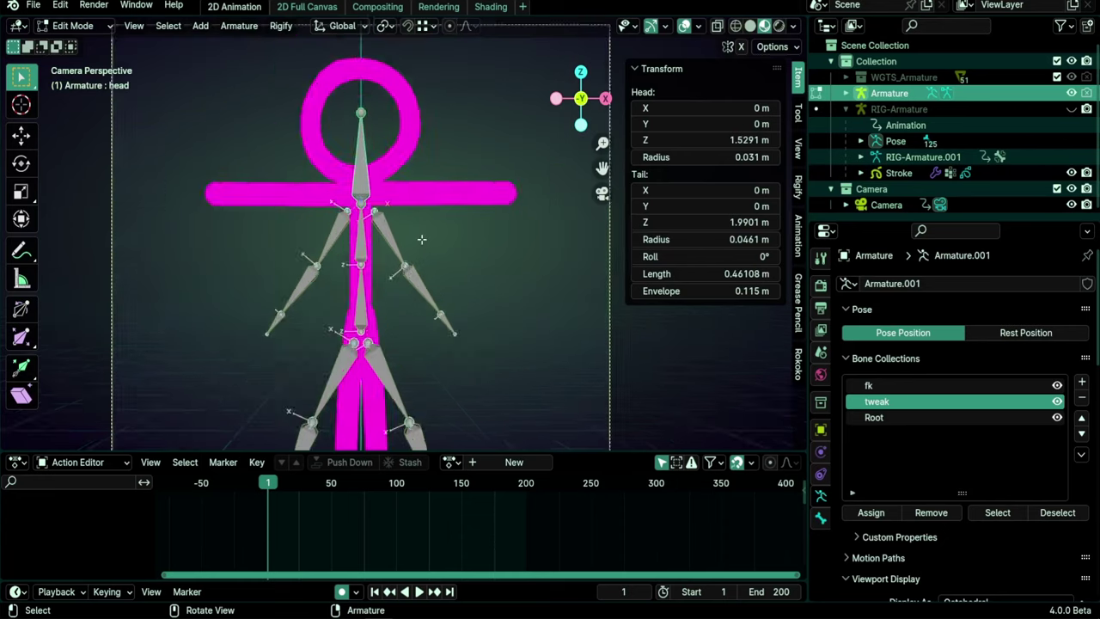
left_click(379, 232)
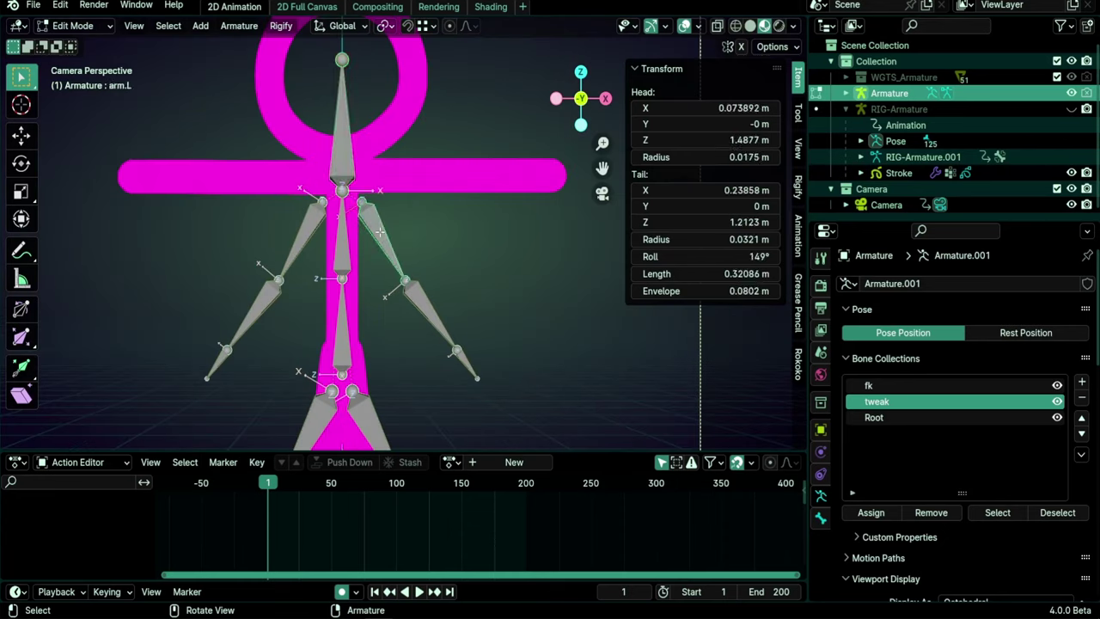
key("l")
left_click(740, 47)
Step: Rotate the left arm bone chain to roughly horizontal and move it up inside the arm stroke
key("r")
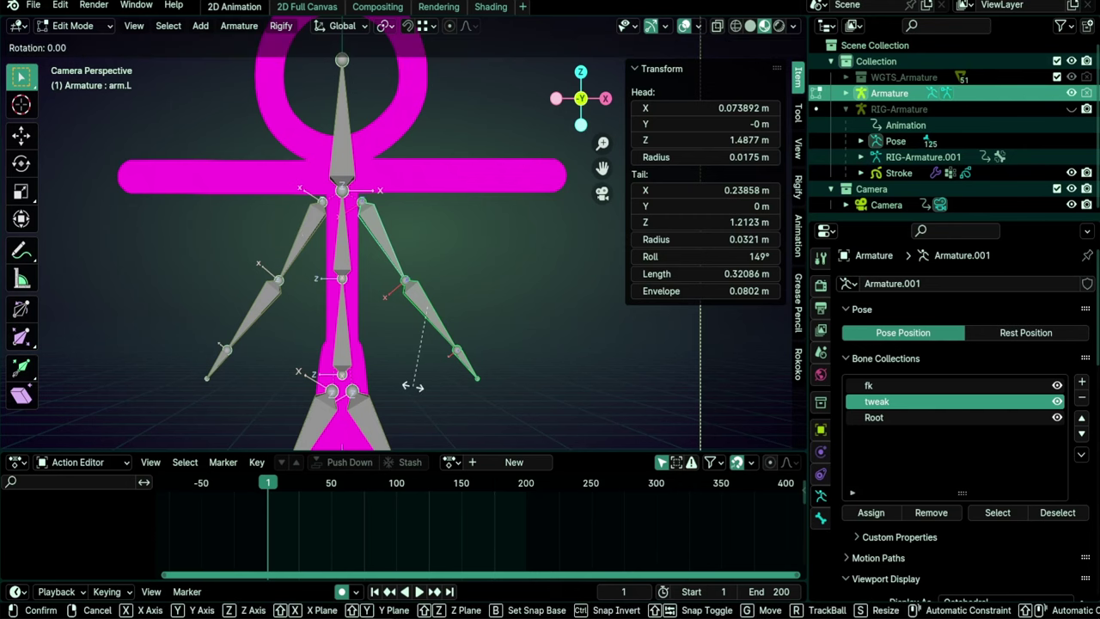
left_click(483, 367)
key("g")
left_click(468, 181)
scroll(469, 181, "up", 3)
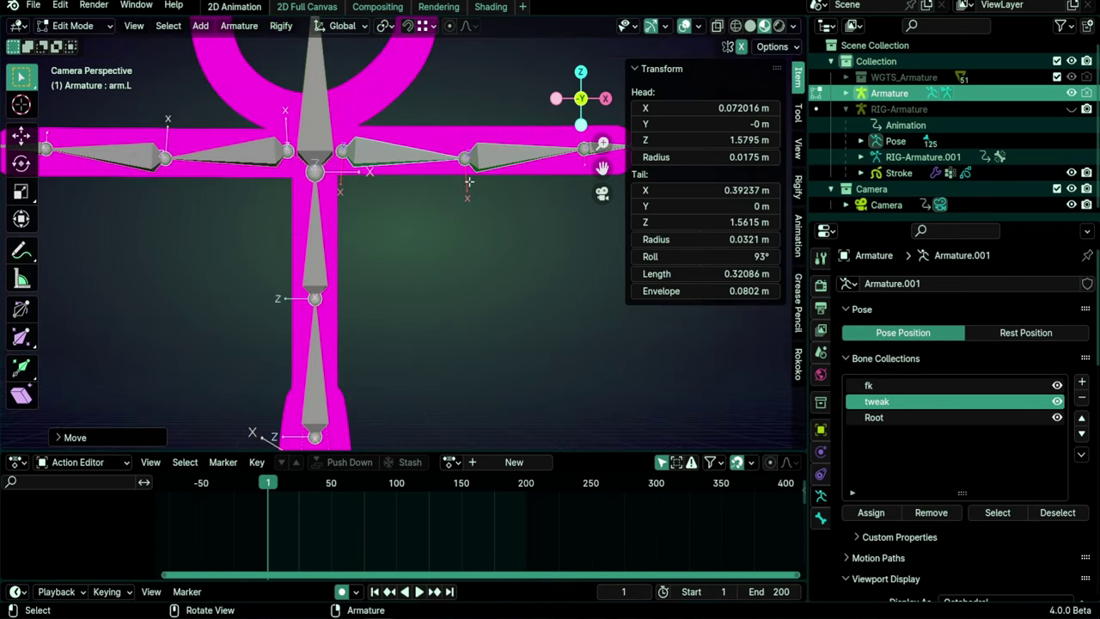
middle_click_drag(449, 213, 398, 343, "shift")
scroll(392, 300, "up", 3)
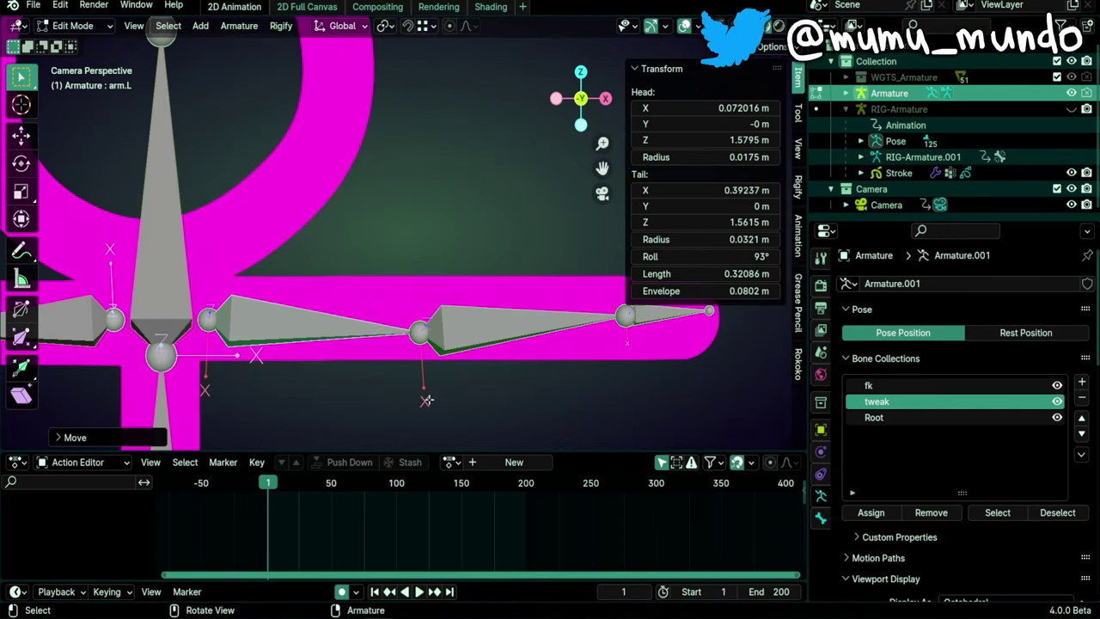
scroll(427, 400, "down", 3)
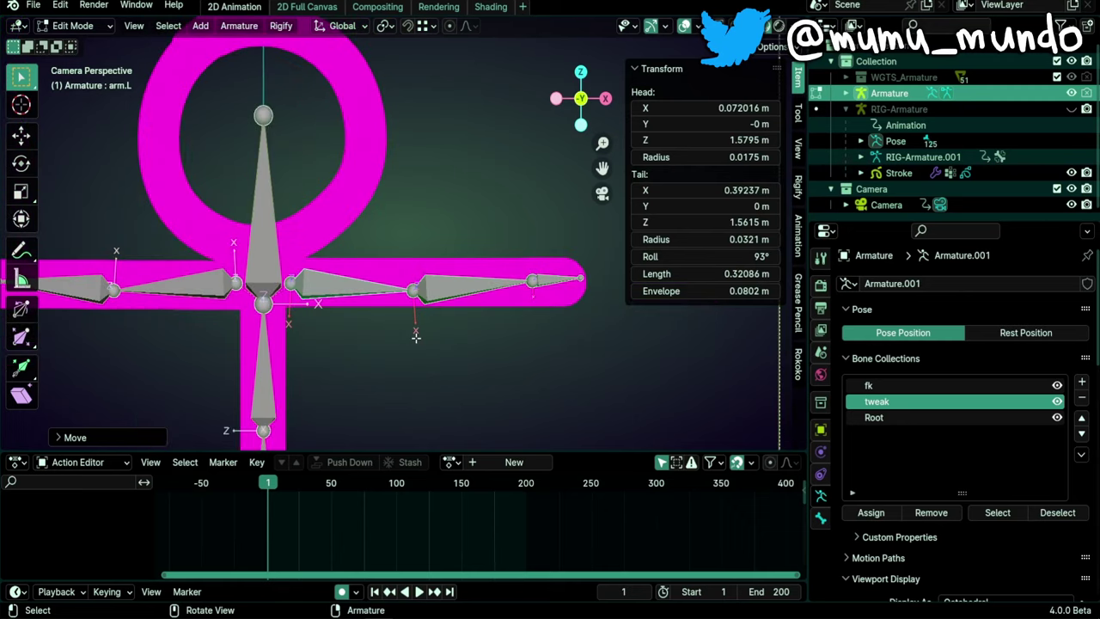
Step: Rotate the arm bone chain 90° about global X and check its alignment from the top view
type("rx90")
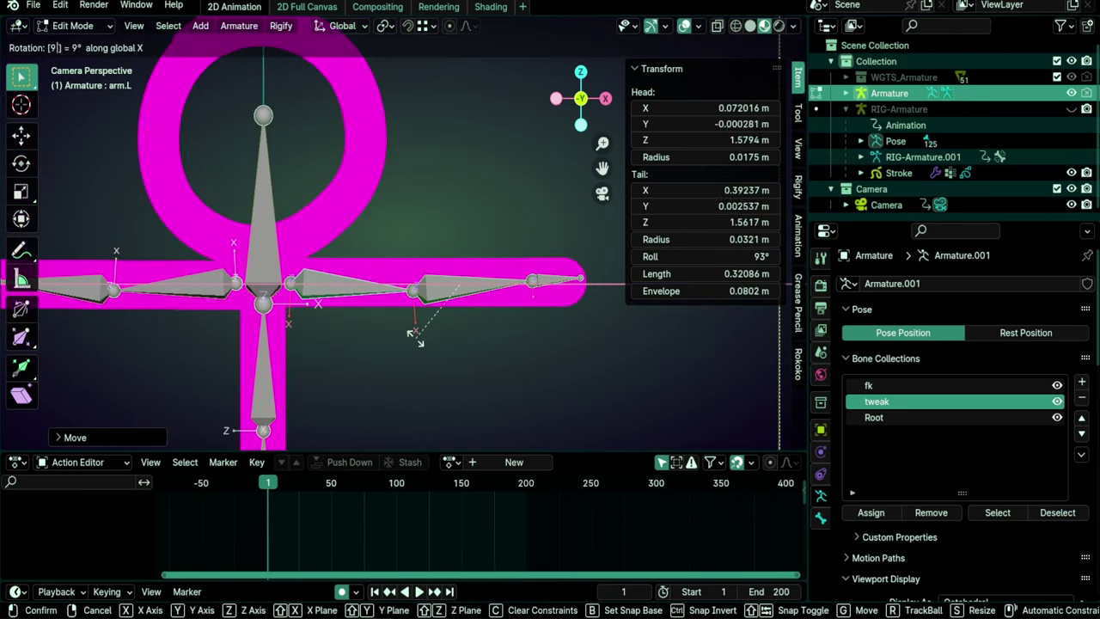
key("Return")
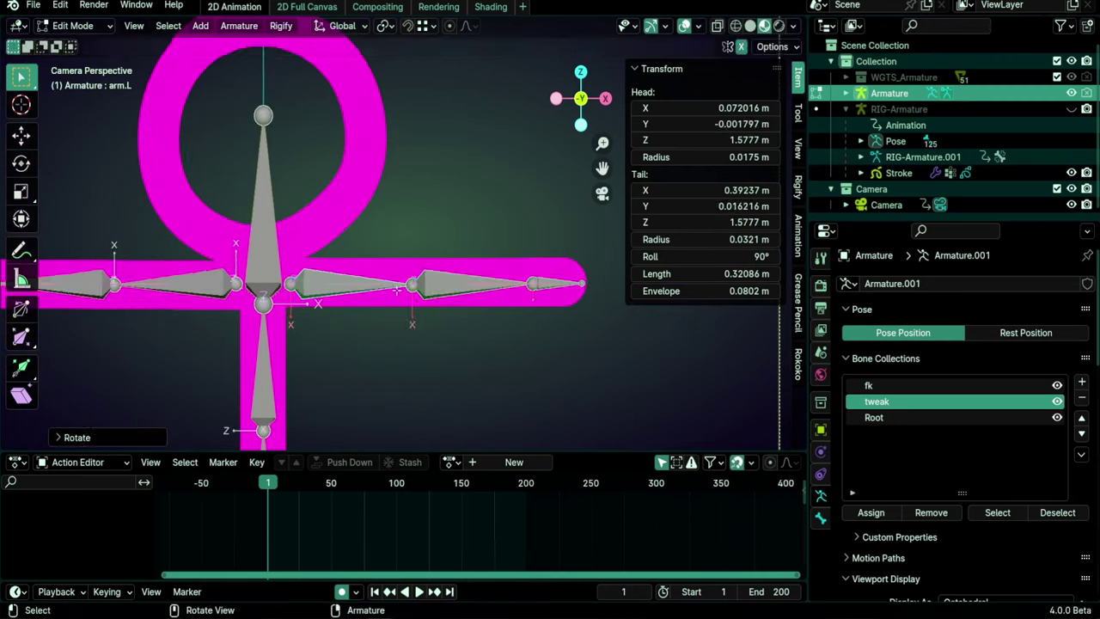
key("KP_7")
scroll(472, 220, "up", 9)
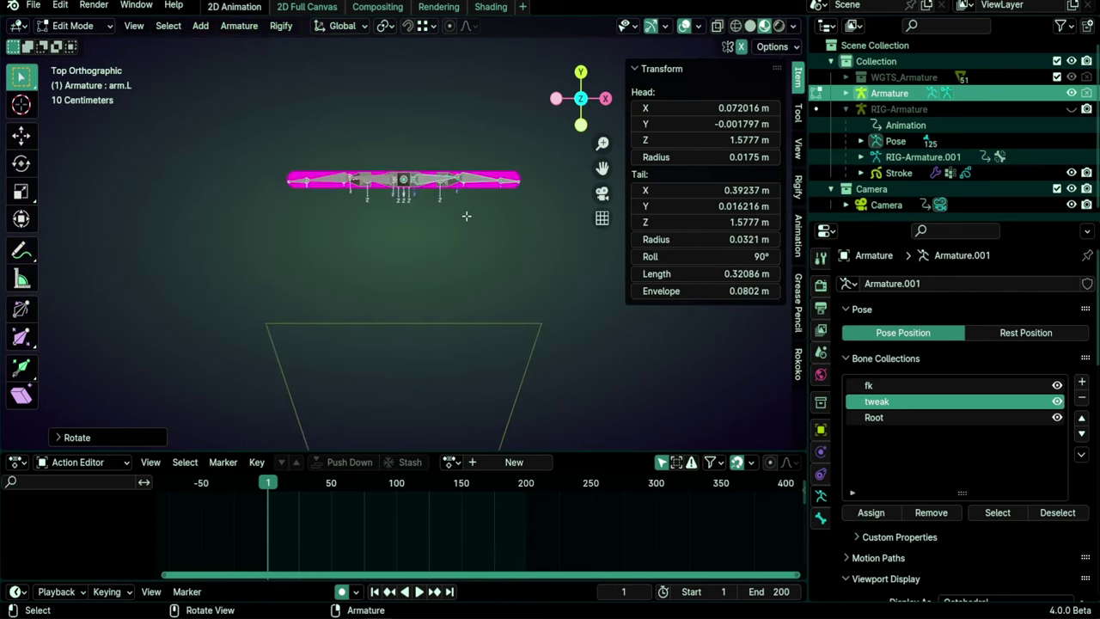
middle_click_drag(467, 217, 440, 279, "shift")
scroll(438, 301, "up", 3)
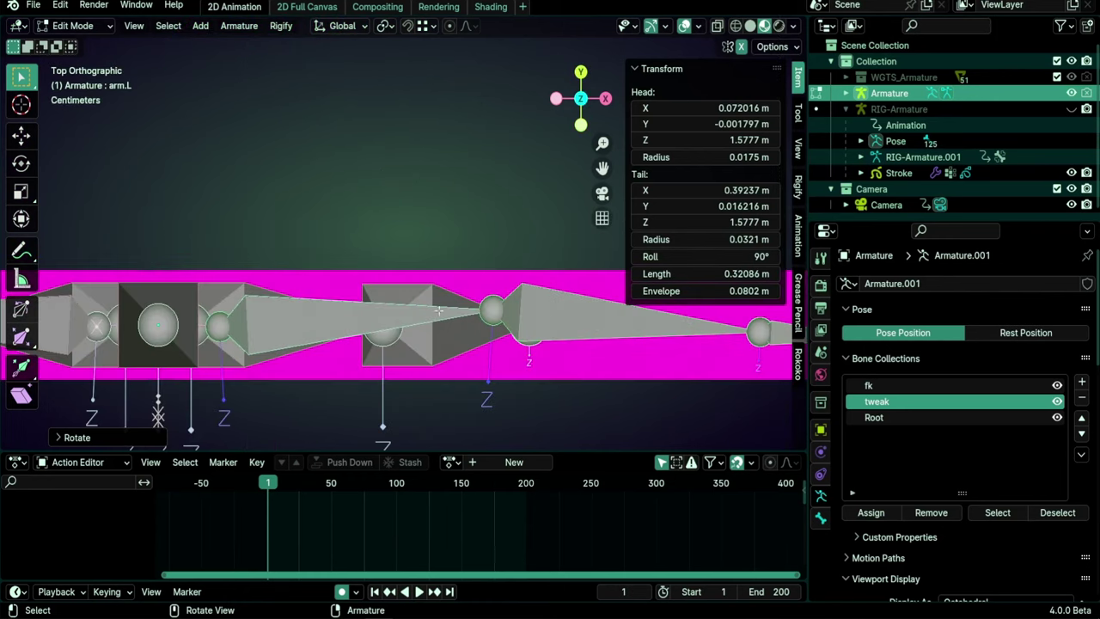
Step: In camera view, select the thigh.L bone with its linked leg bones and rotate the chain to nearly vertical
key("KP_0")
scroll(378, 370, "up", 5)
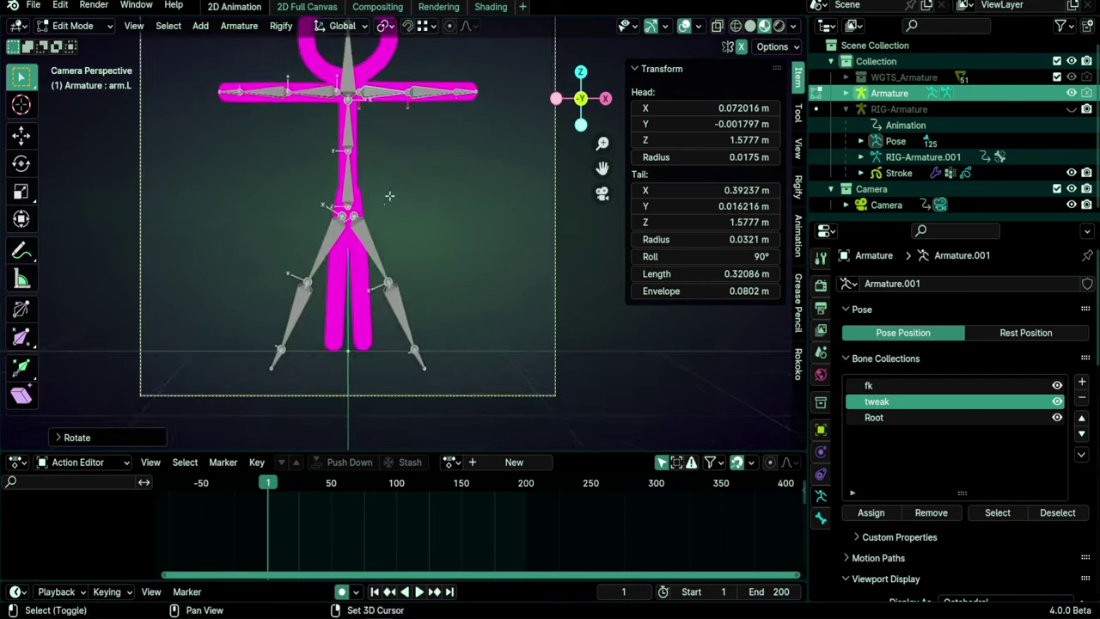
left_click(344, 249)
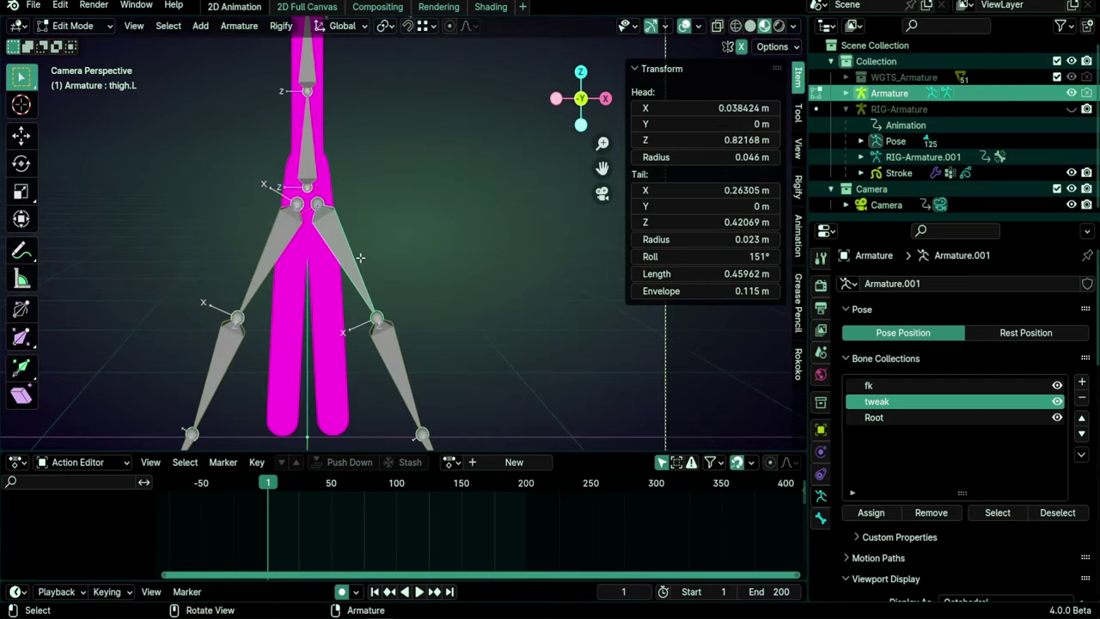
scroll(352, 268, "down", 2)
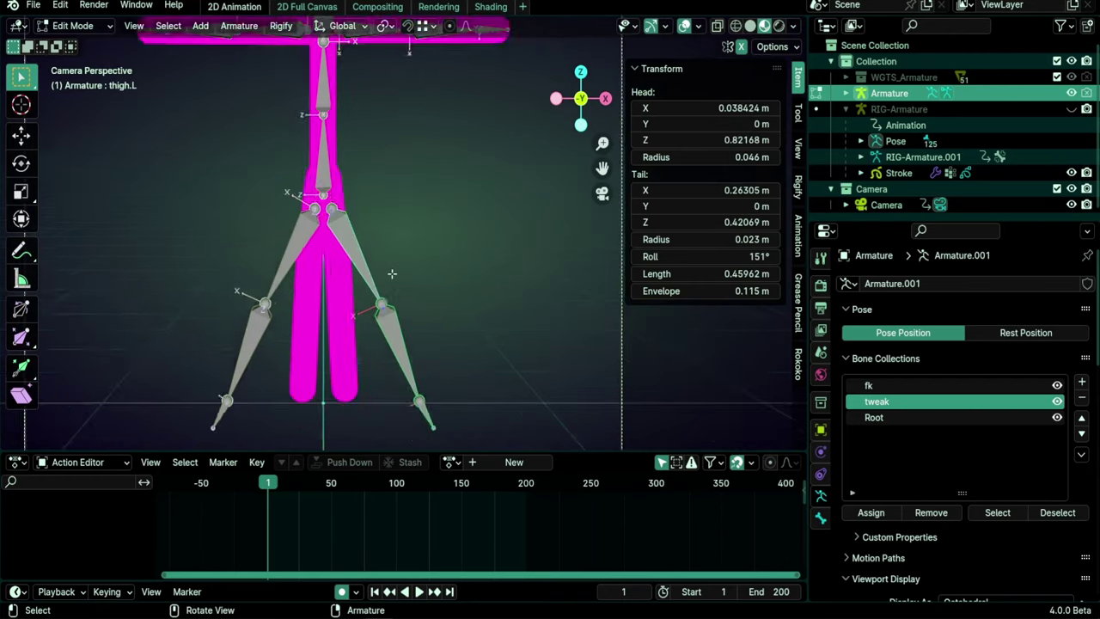
key("r")
left_click(421, 237)
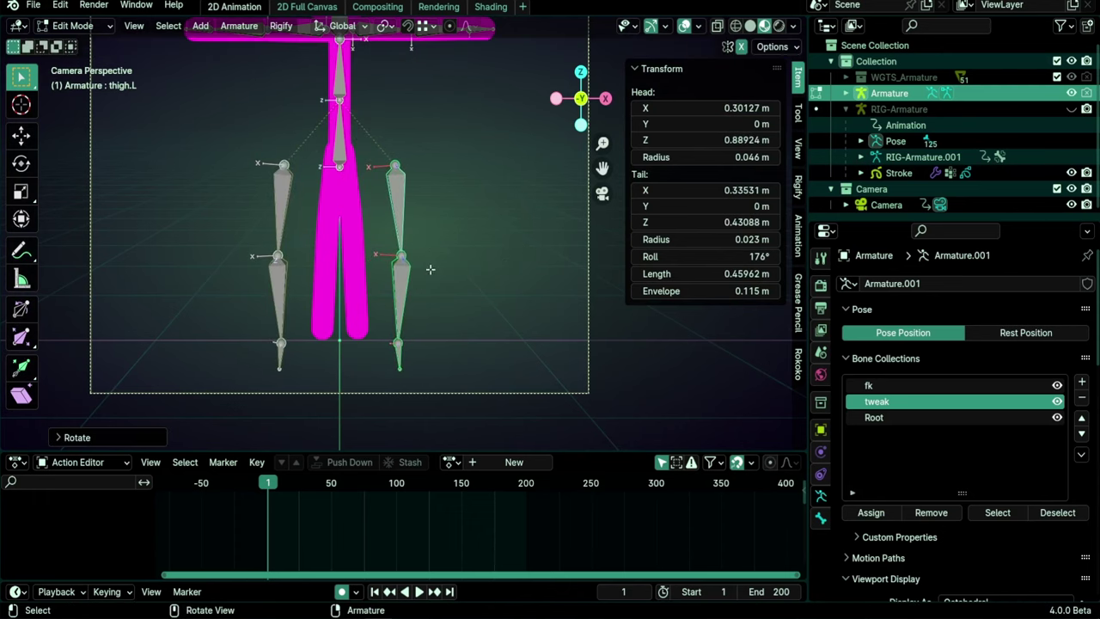
Step: Try rotating the left leg bones 90° about global Z, inspect them from the right view, and undo the rotation
type("rz180")
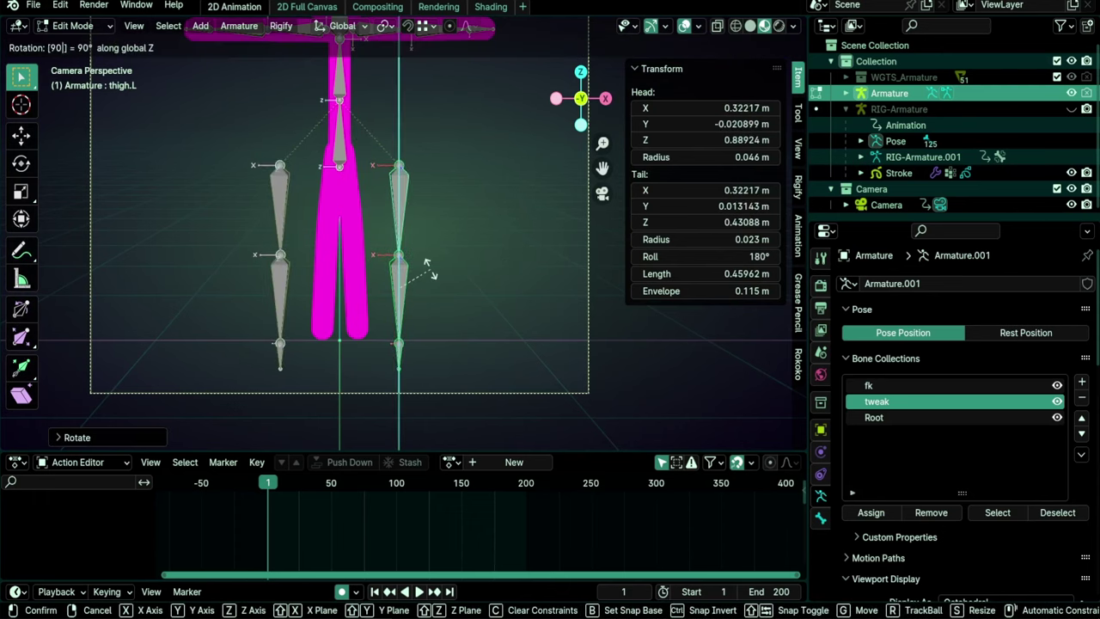
key("Return")
key("KP_3")
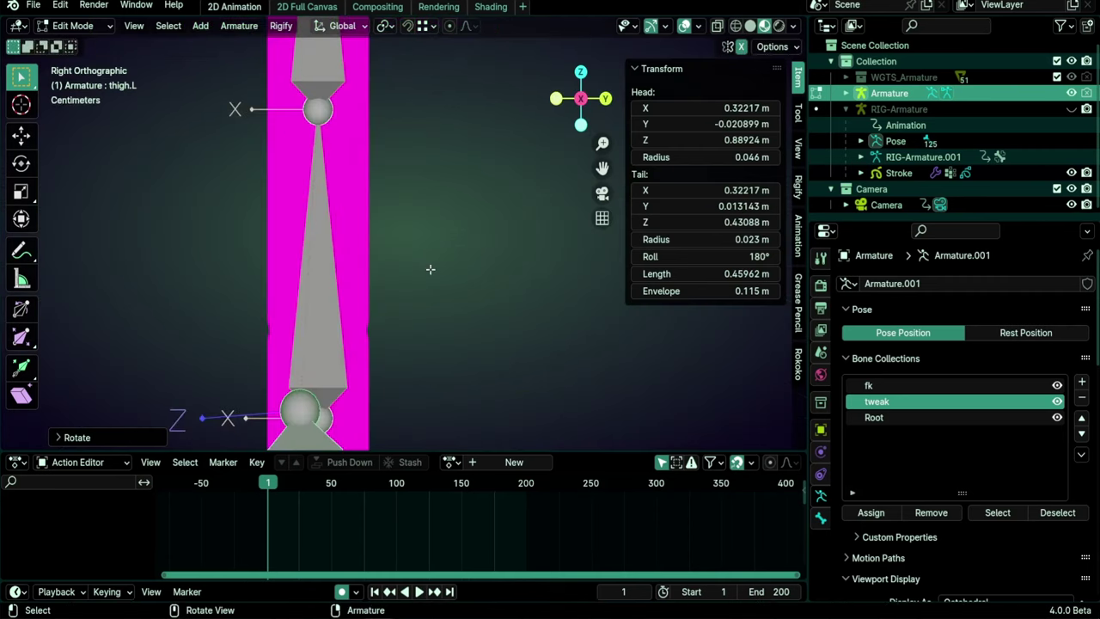
key("KP_Decimal")
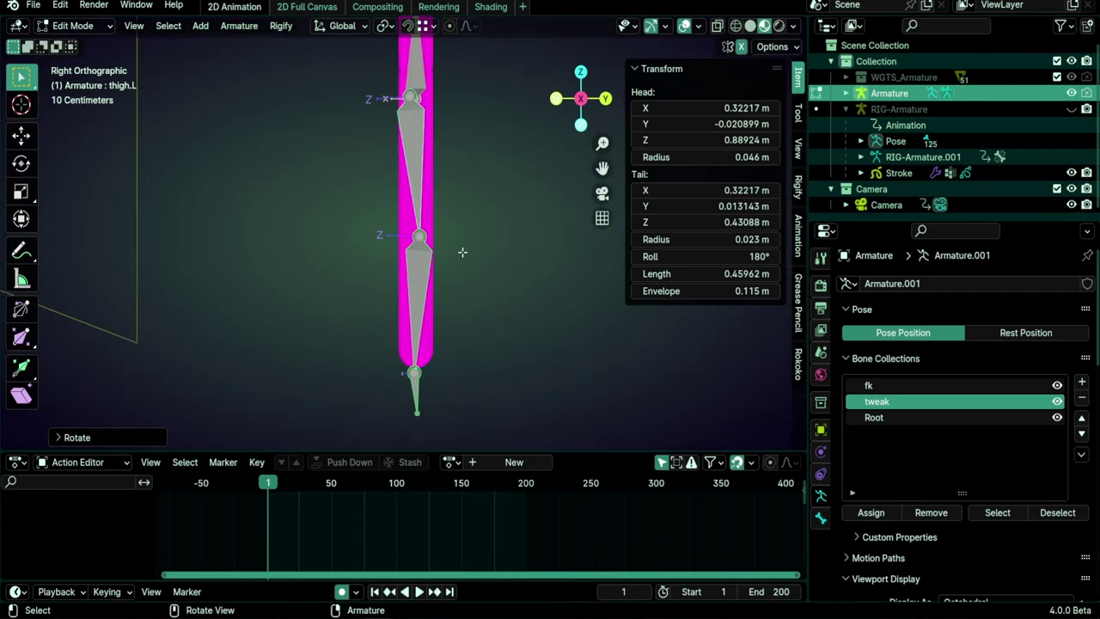
key("ctrl+z")
Step: Rotate the selected left leg bones -90° about global Z and return to the camera view
key("r")
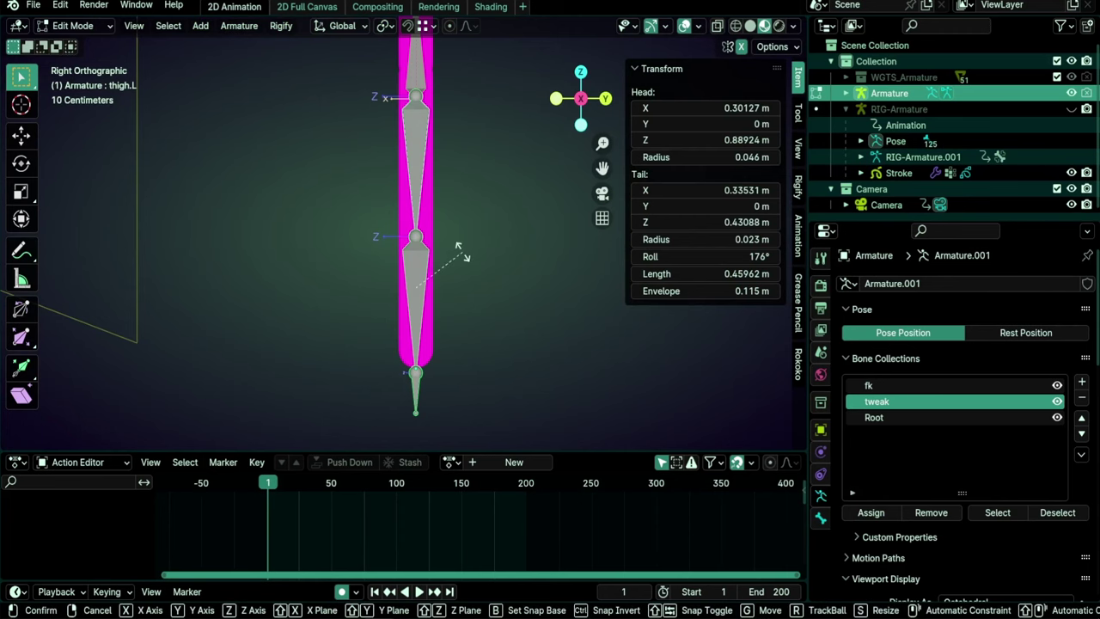
key("z")
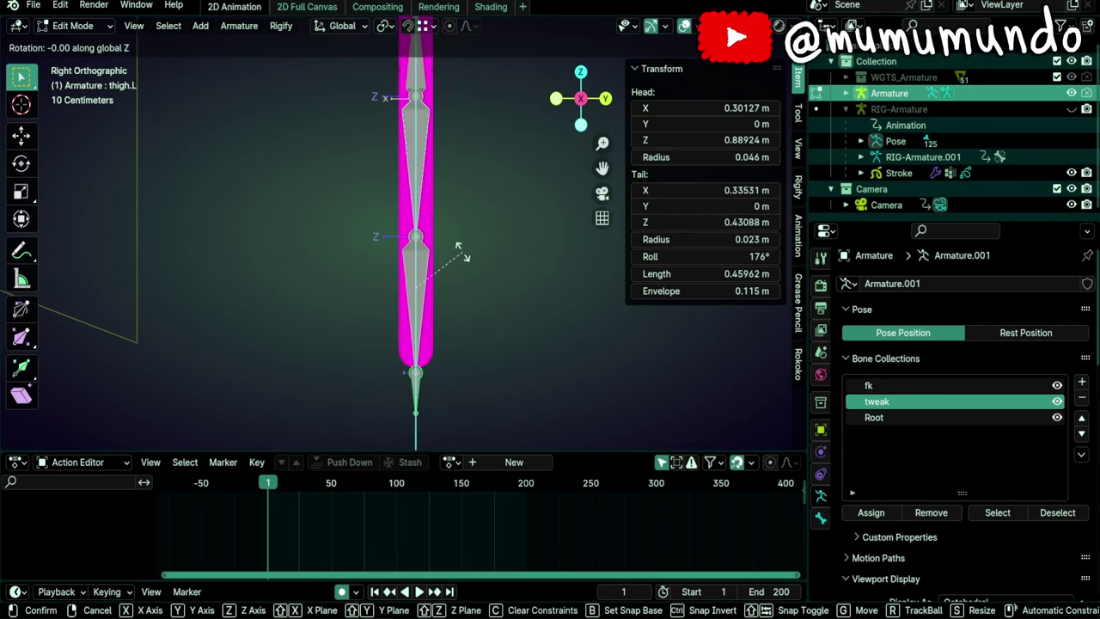
type("-90")
key("Return")
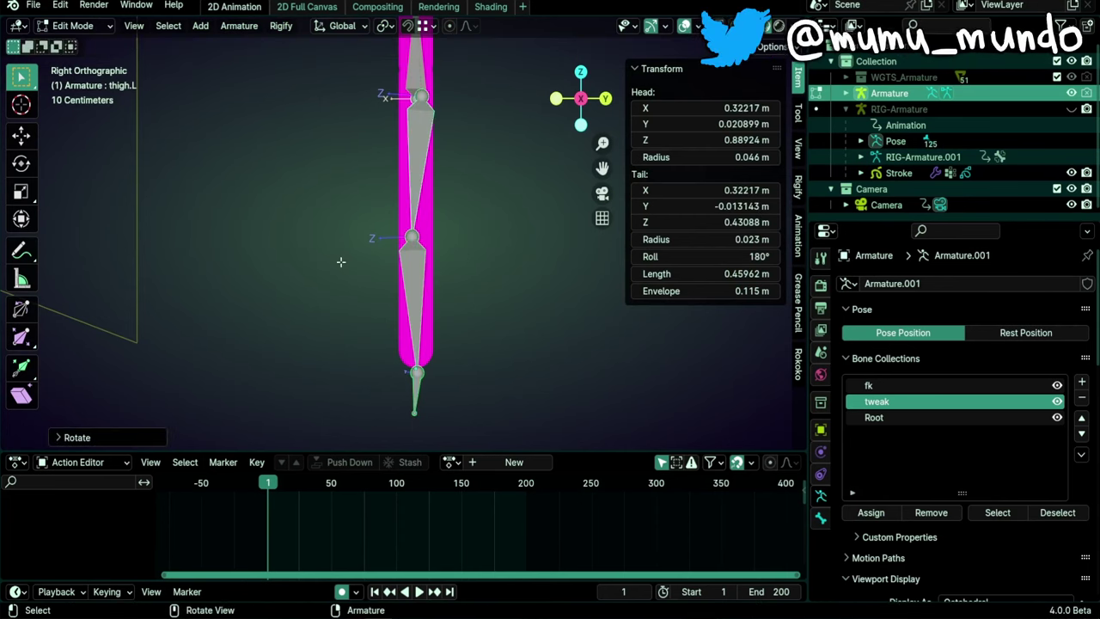
key("KP_1")
key("KP_0")
Step: Move the head joint of thigh.L to the hip inside the stroke, at about X 0.029 m and Z 0.957 m
scroll(395, 236, "up", 4)
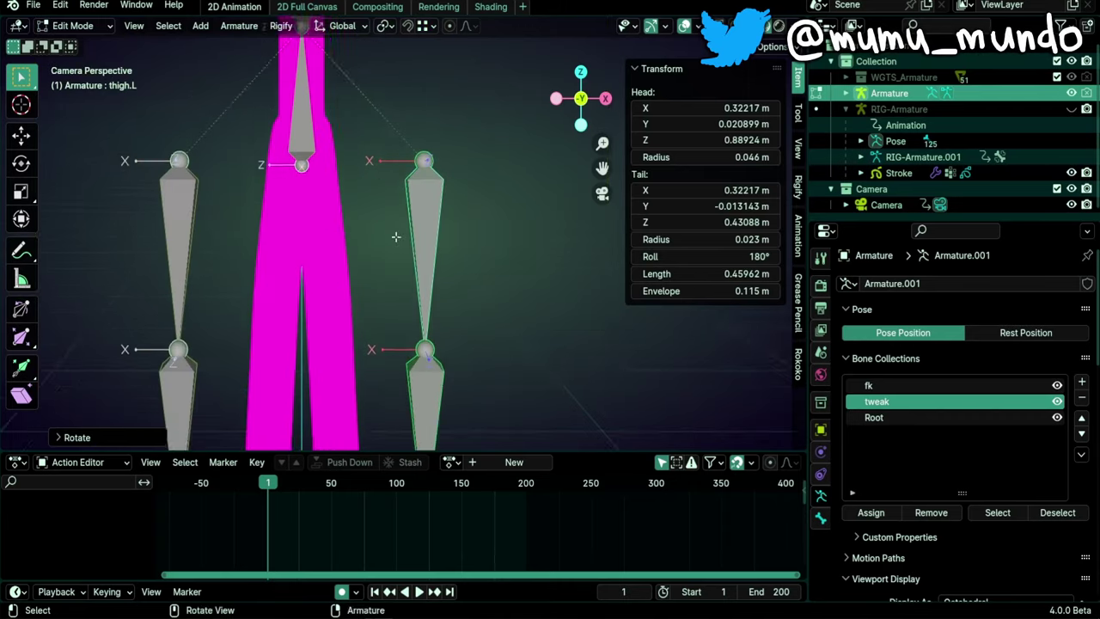
middle_click_drag(395, 236, 445, 314, "shift")
left_click(477, 239)
key("g")
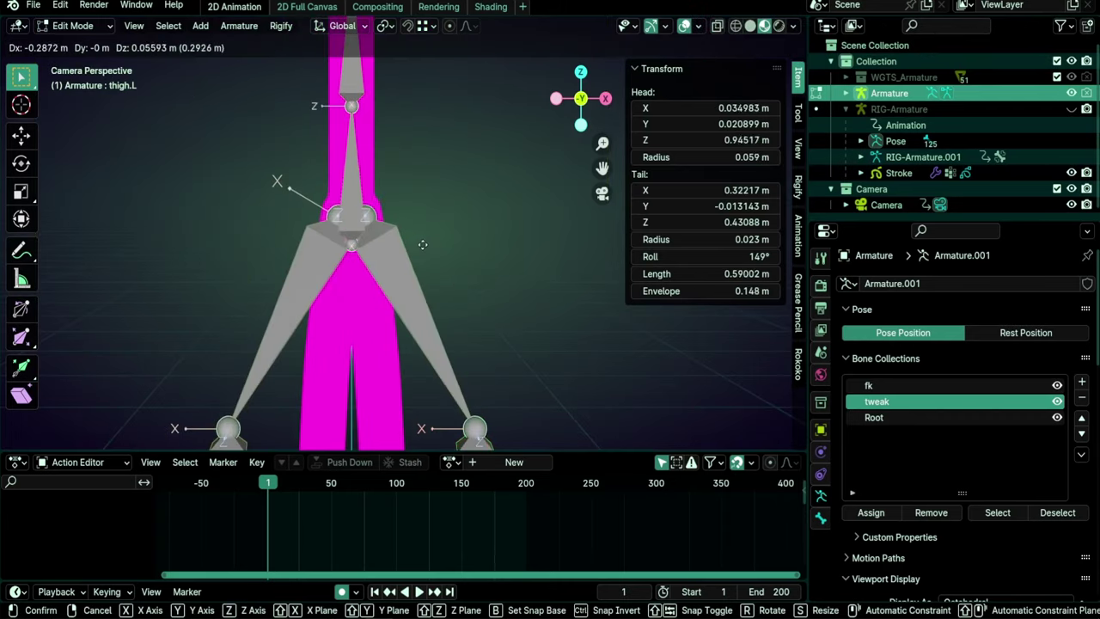
left_click(421, 242)
Step: Move the left lower leg chain into the leg stroke and refine the knee to about X 0.071 m, Z 0.501 m
middle_click_drag(459, 372, 461, 135, "shift")
left_click_drag(423, 159, 558, 388)
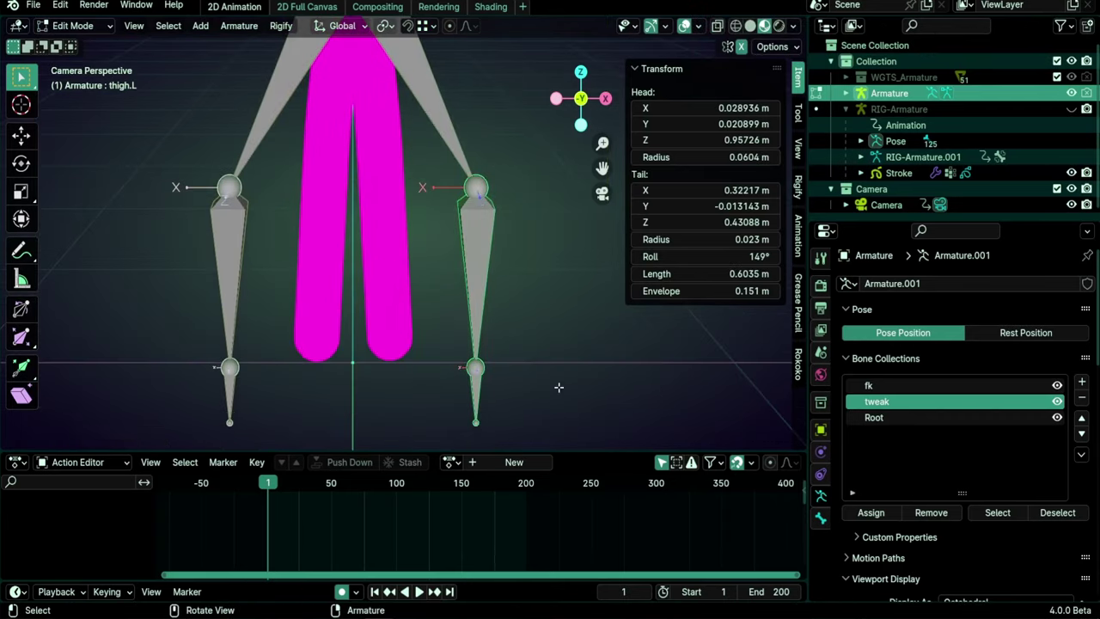
key("g")
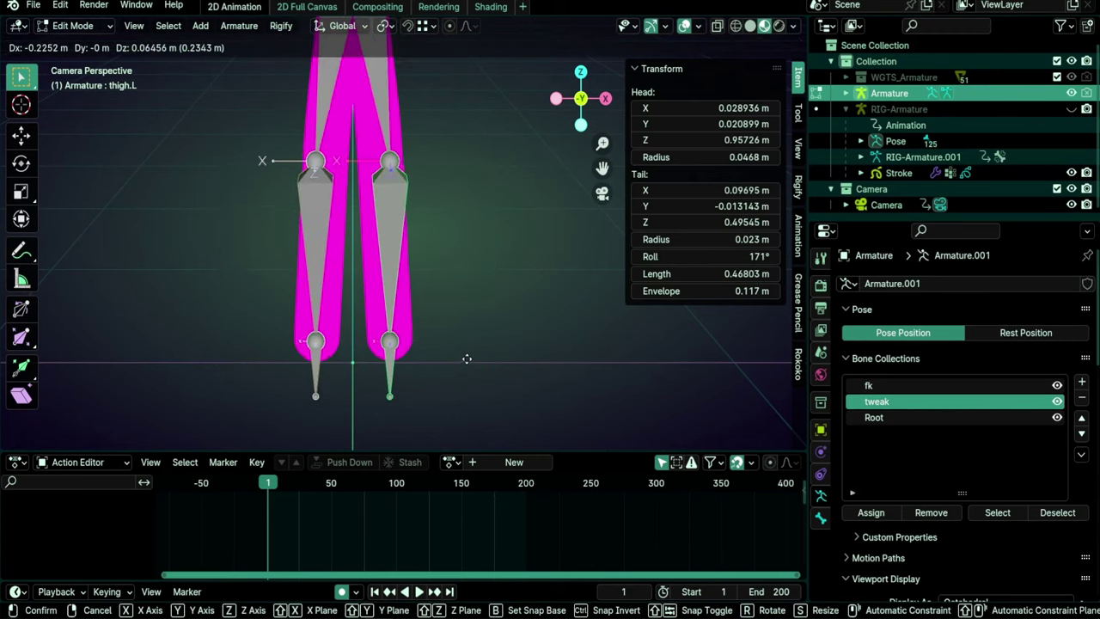
left_click(466, 337)
key("g")
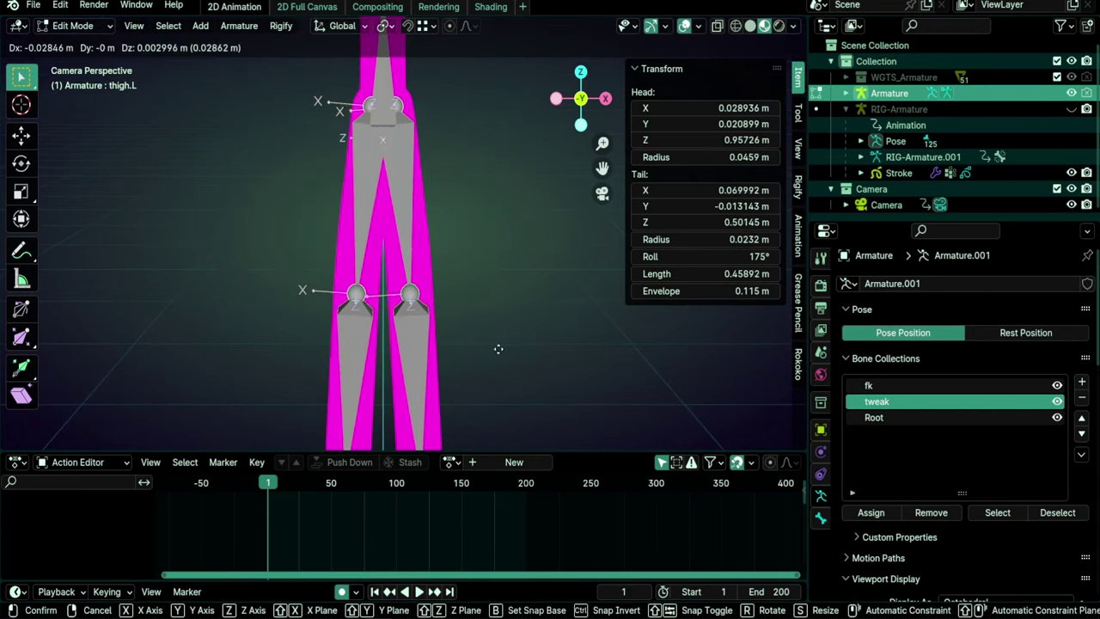
Step: Turn on X-ray and hide the leg bones overlapping the tummy bone's lower joint
left_click(412, 365)
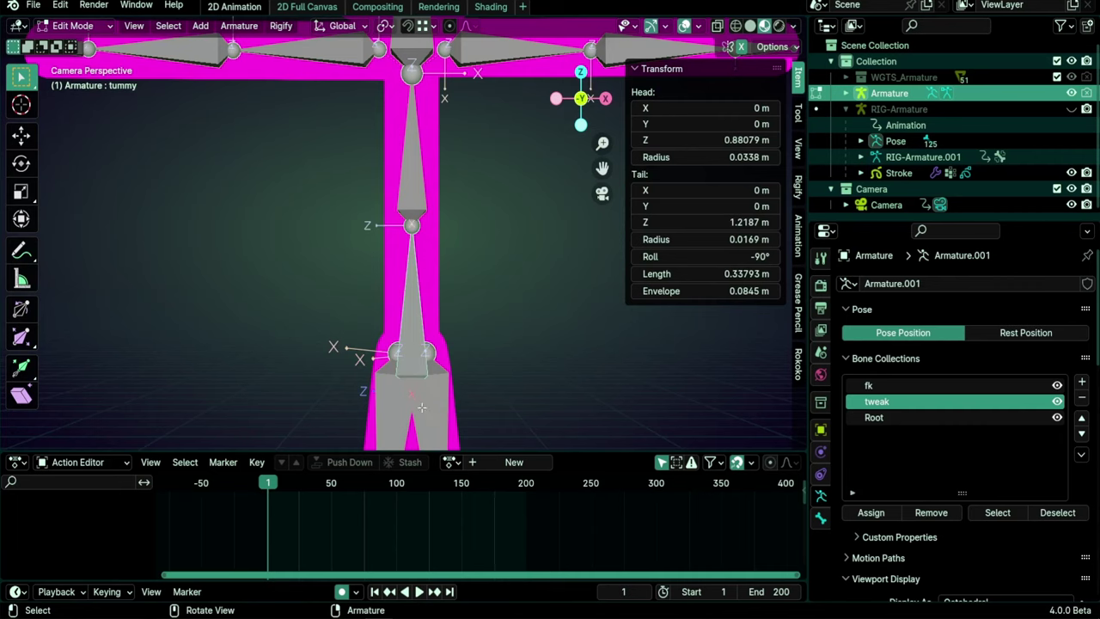
scroll(421, 407, "up", 6)
left_click(719, 27)
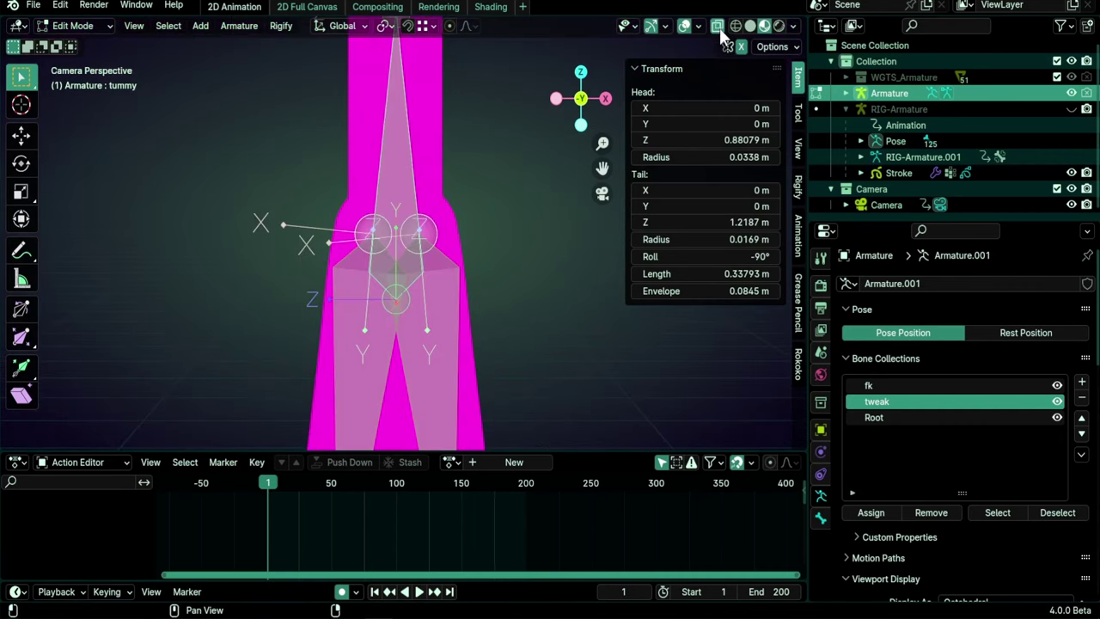
left_click(400, 303)
left_click(400, 304)
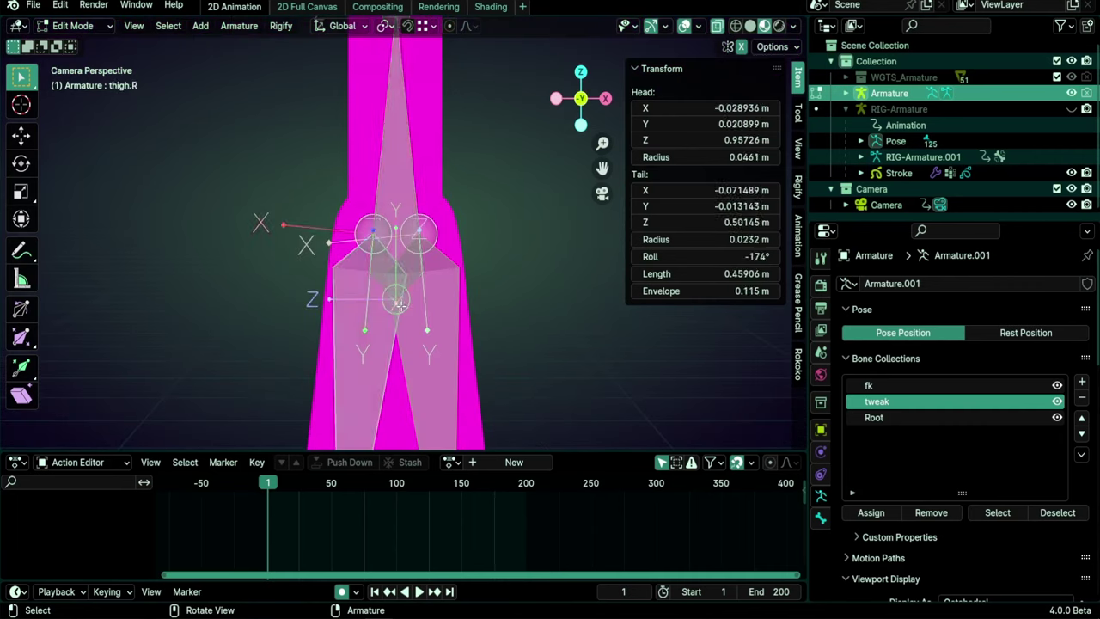
left_click(400, 304)
left_click(400, 304)
left_click(395, 314)
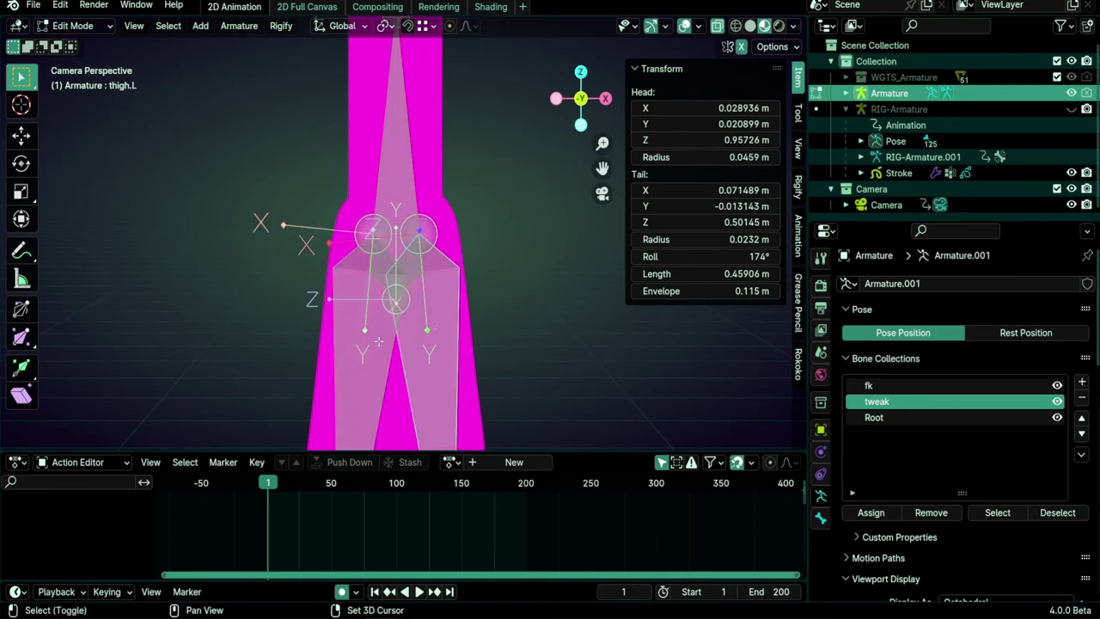
key("h")
Step: Raise the tummy bone's lower joint along global Z to about 0.979 m and reveal the hidden leg bones
left_click(396, 298)
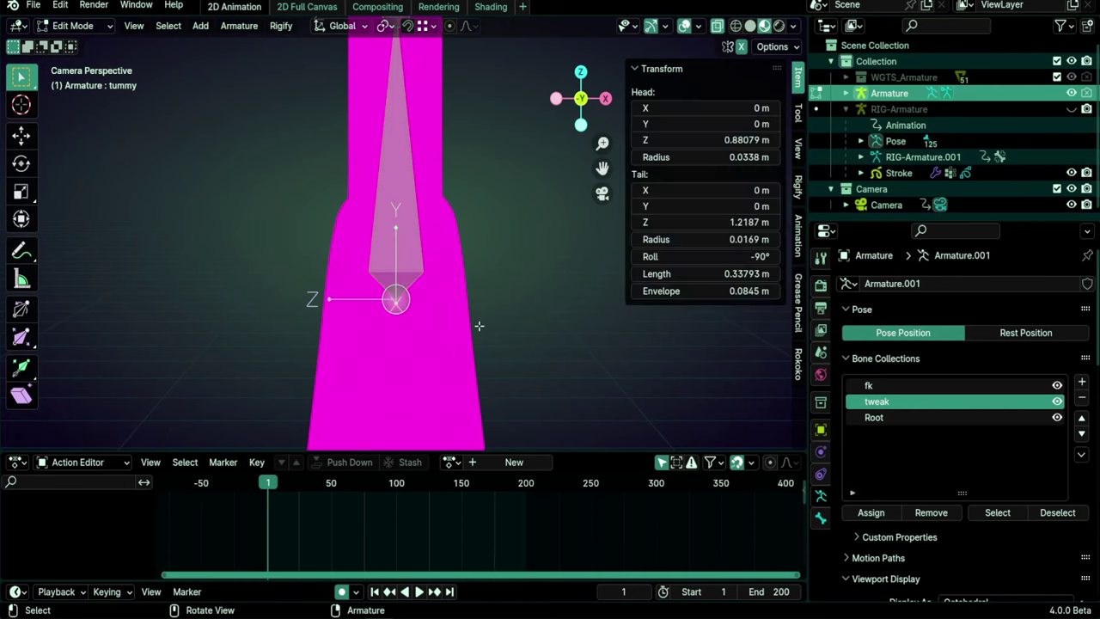
key("g")
key("z")
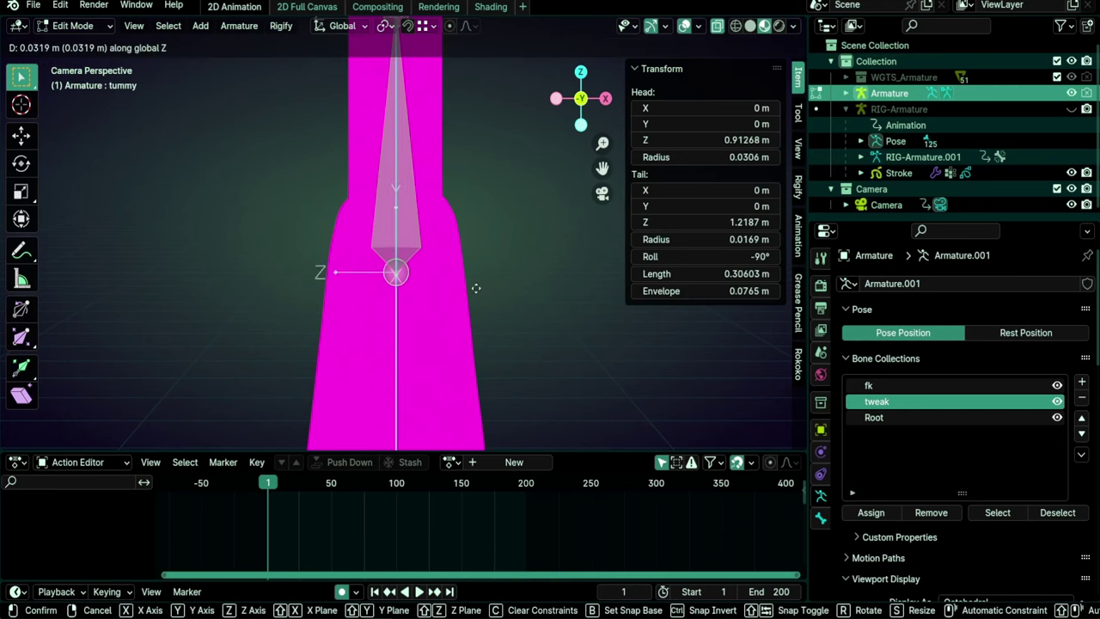
left_click(480, 216)
key("alt+h")
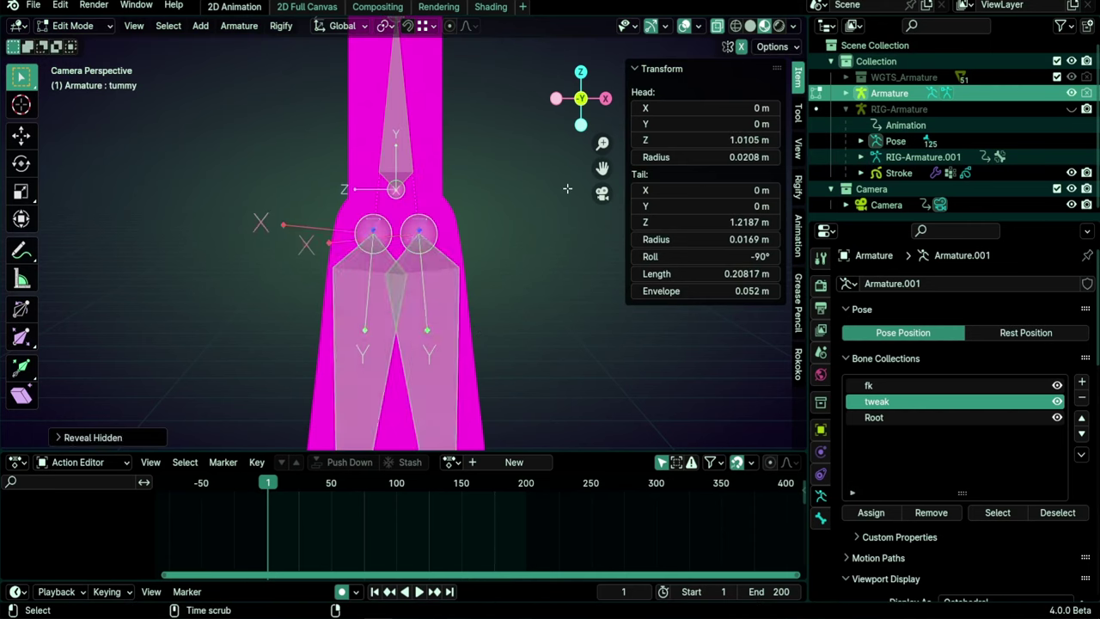
key("g")
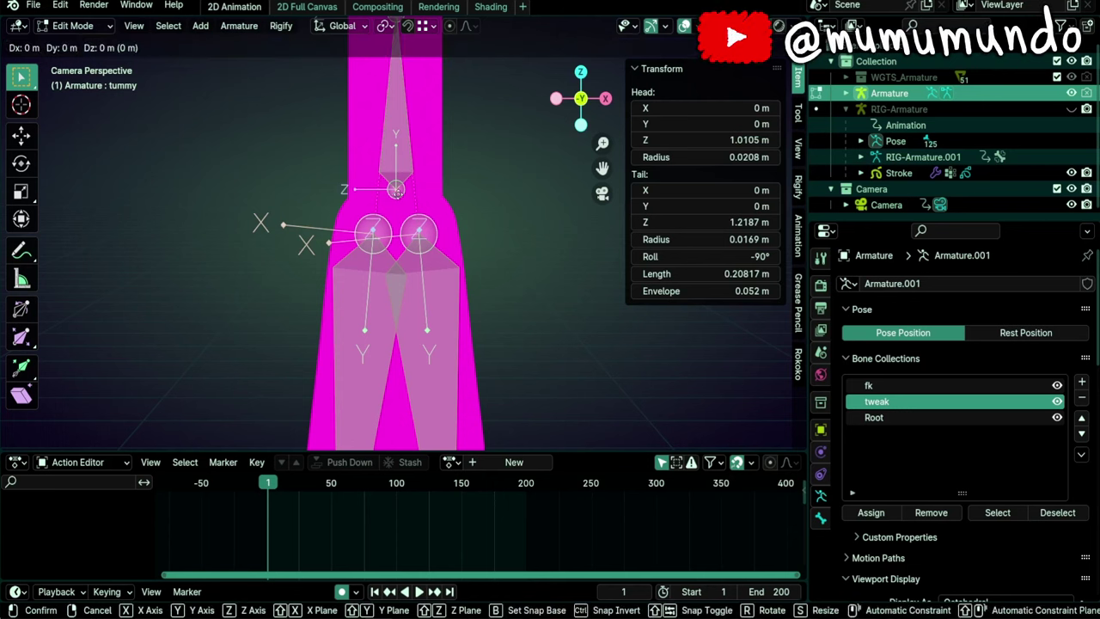
key("z")
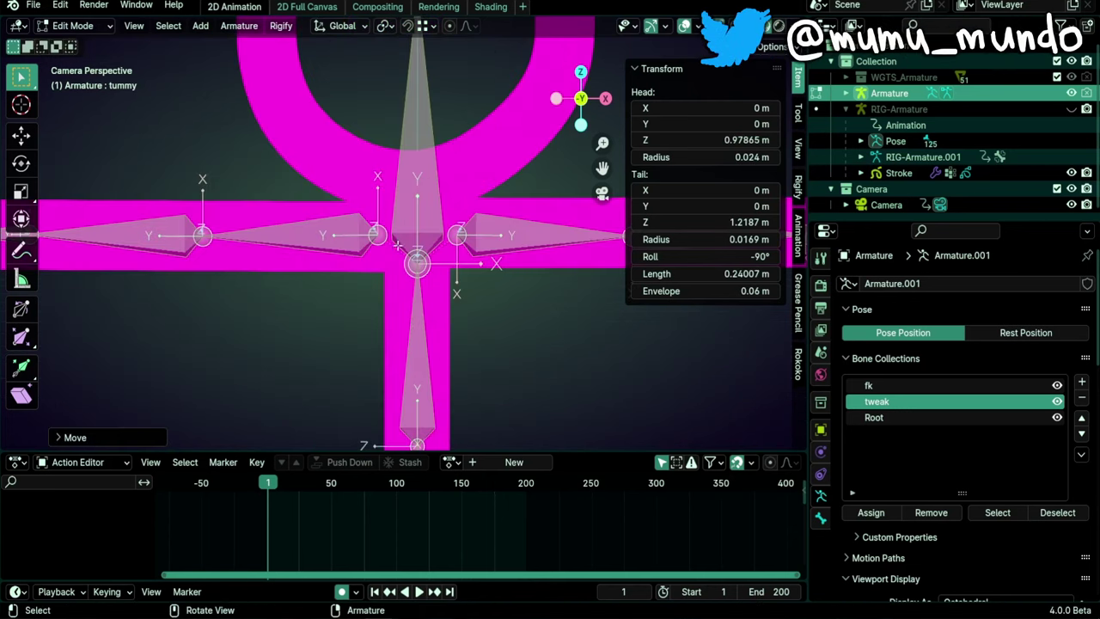
Step: Raise the joint between the chest and head bones slightly along global Z
key("g")
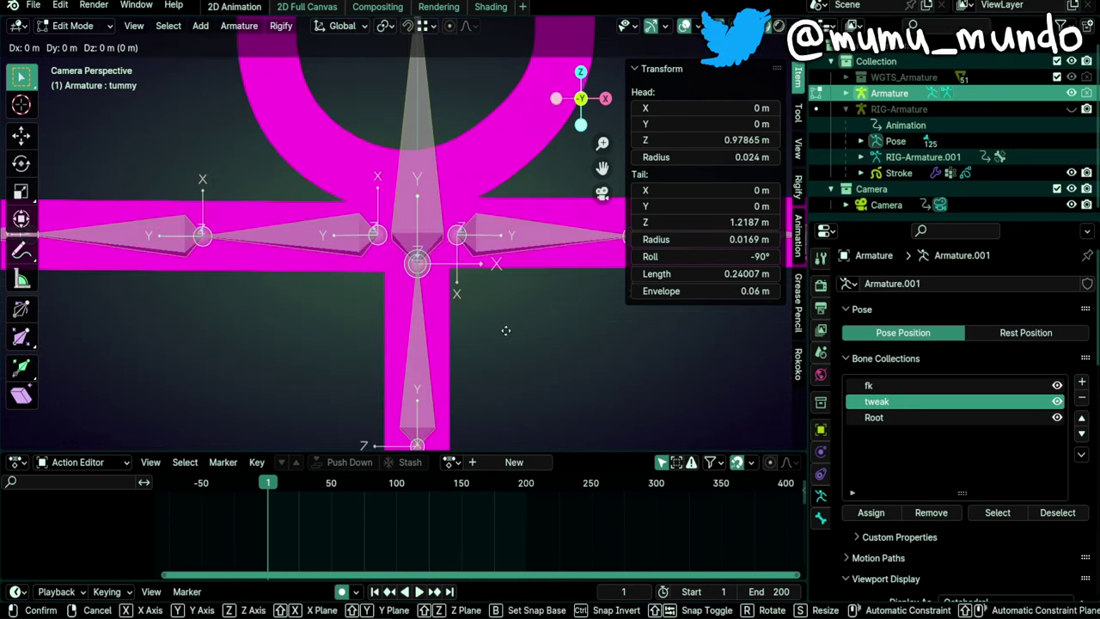
key("z")
left_click(508, 266)
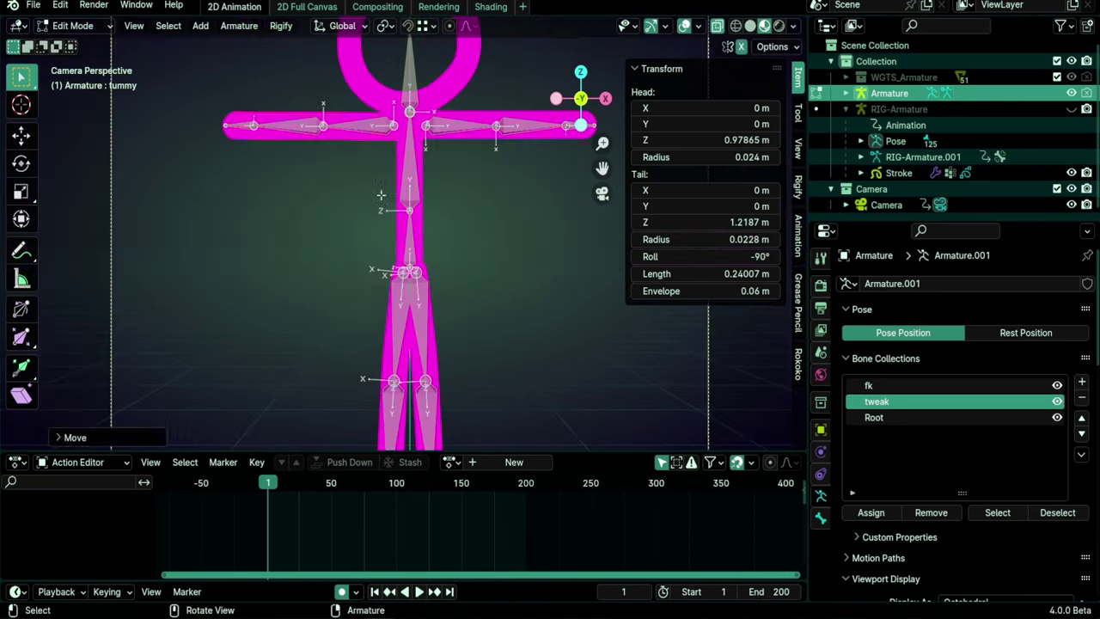
Step: Raise the joint between the tummy and chest bones along global Z to about 1.283 m
scroll(453, 231, "up", 3)
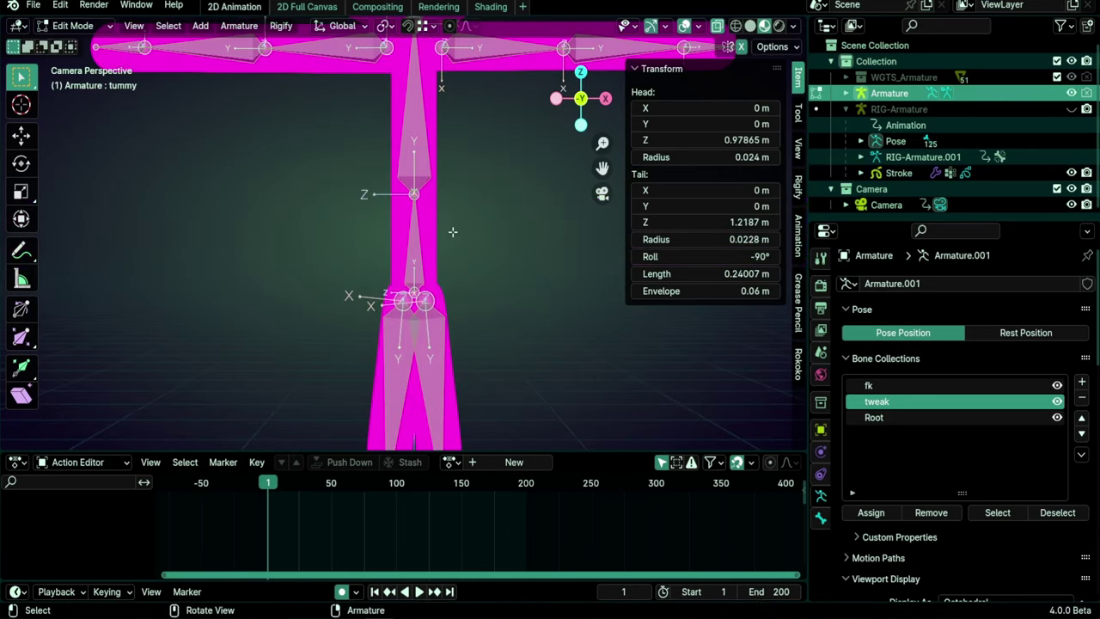
key("g")
key("z")
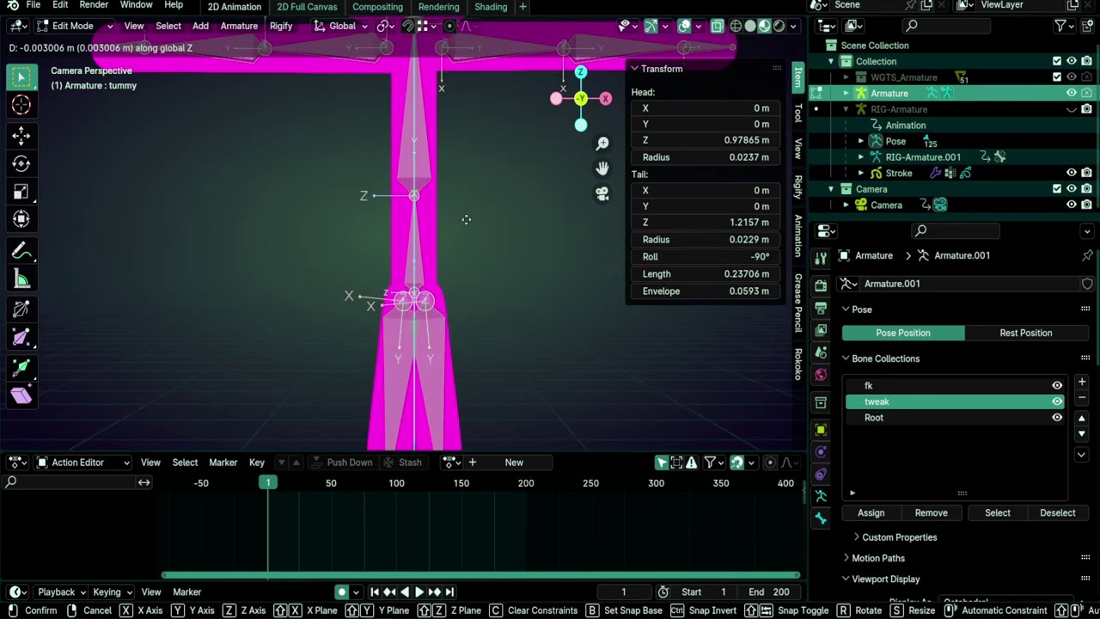
left_click(470, 191)
scroll(470, 191, "down", 3)
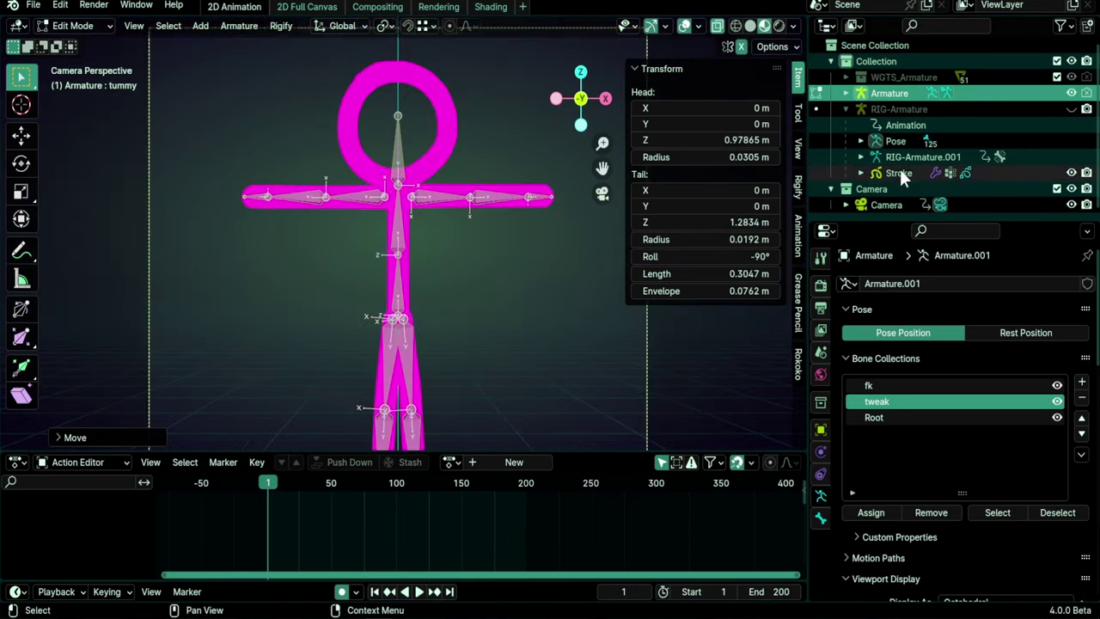
Step: Switch editing to the Stroke object and select all of its points to compare them with the bone joints
left_click(898, 173)
scroll(332, 211, "up", 4)
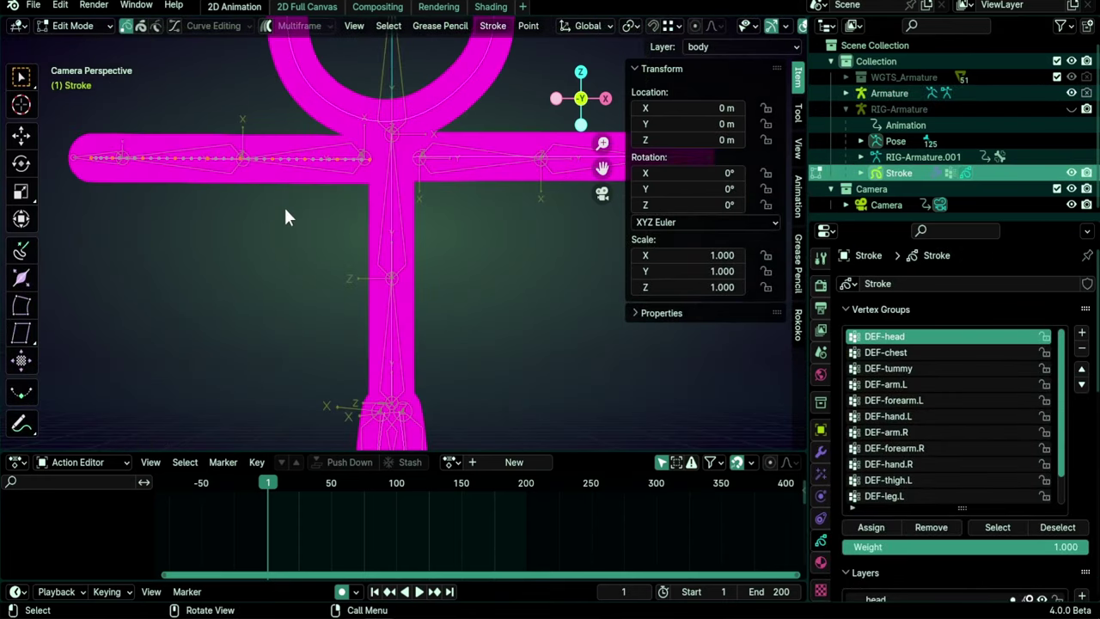
mouse_move(257, 204)
middle_mouse_down("shift")
mouse_move(284, 307)
mouse_move(356, 310)
middle_mouse_up("shift")
scroll(412, 336, "up", 2)
key("a")
scroll(466, 354, "down", 3)
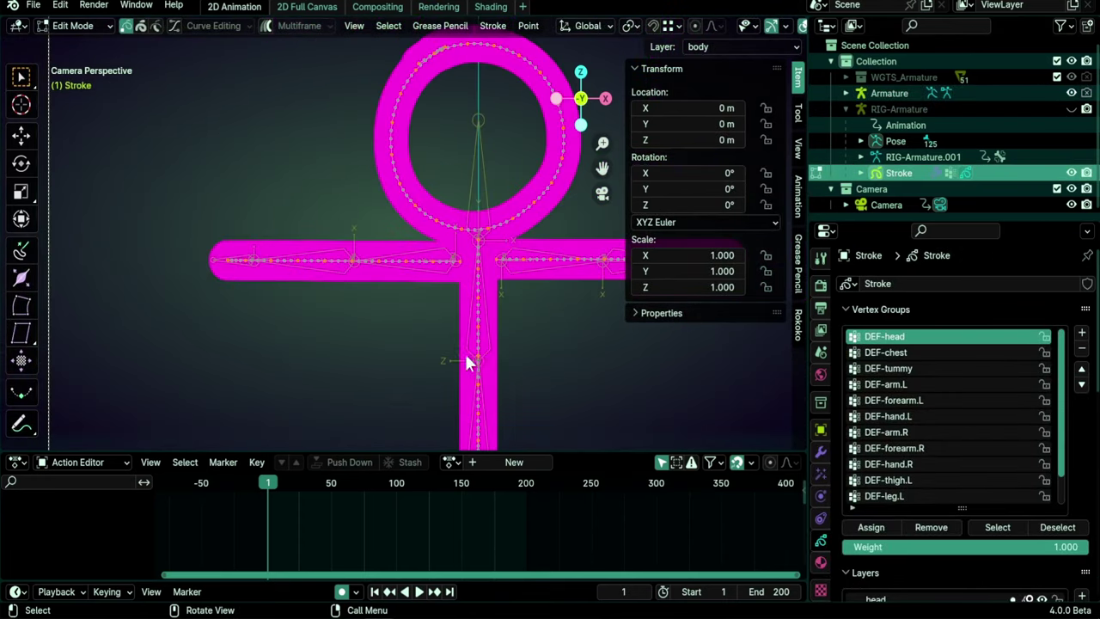
middle_click_drag(468, 352, 371, 340, "shift")
scroll(373, 348, "up", 1)
Step: Choose the Annotate Line tool and set its line end style to Arrow
left_click(21, 423)
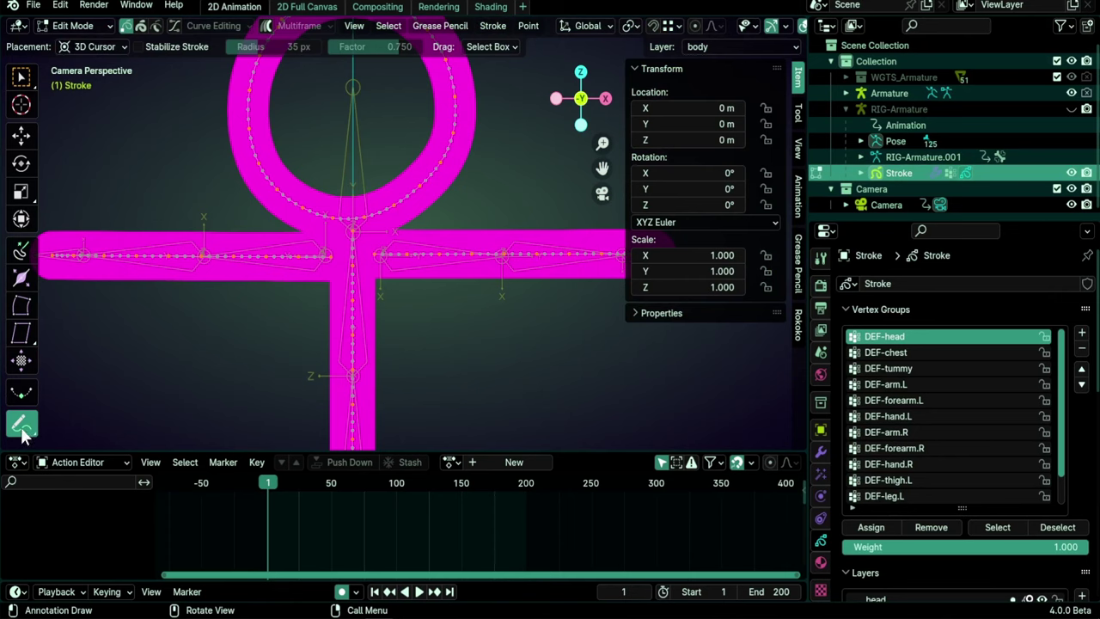
left_click_drag(21, 434, 80, 457)
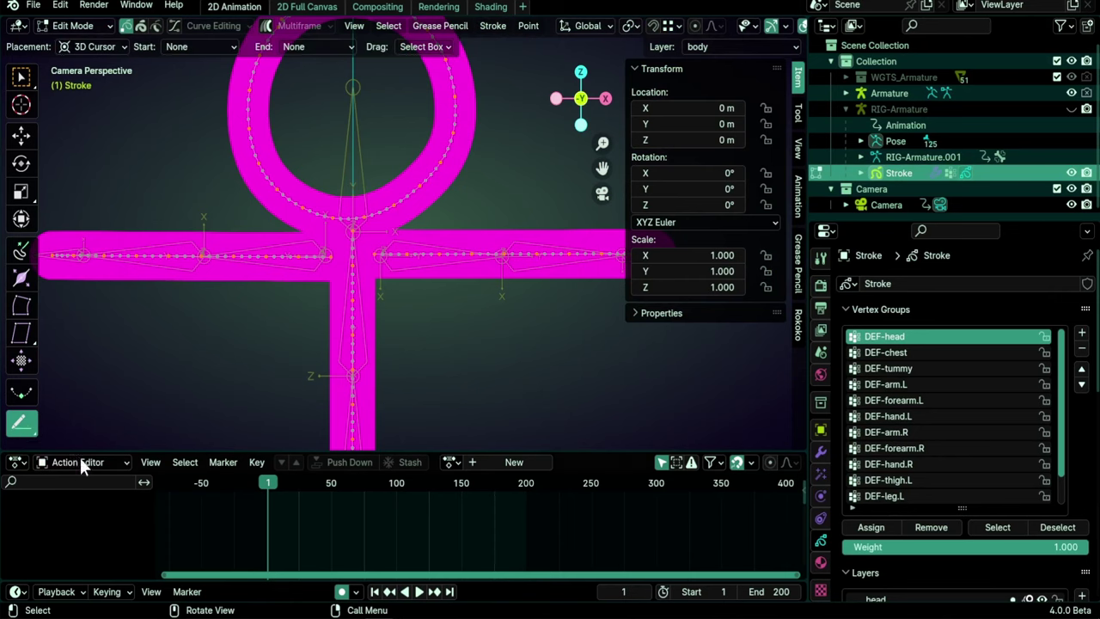
left_click(314, 47)
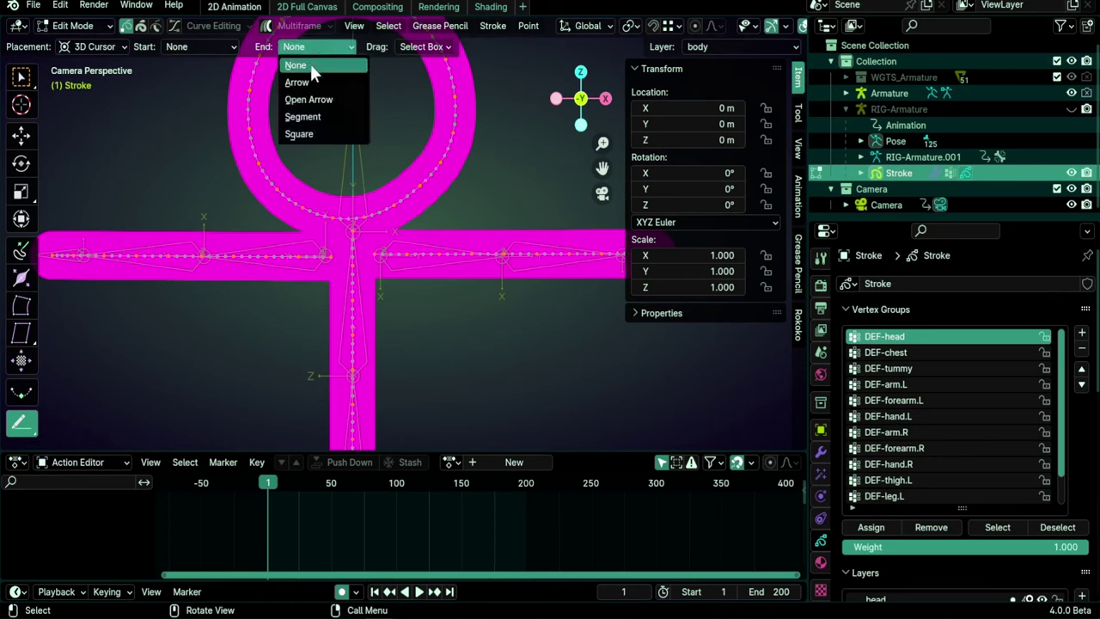
left_click(308, 84)
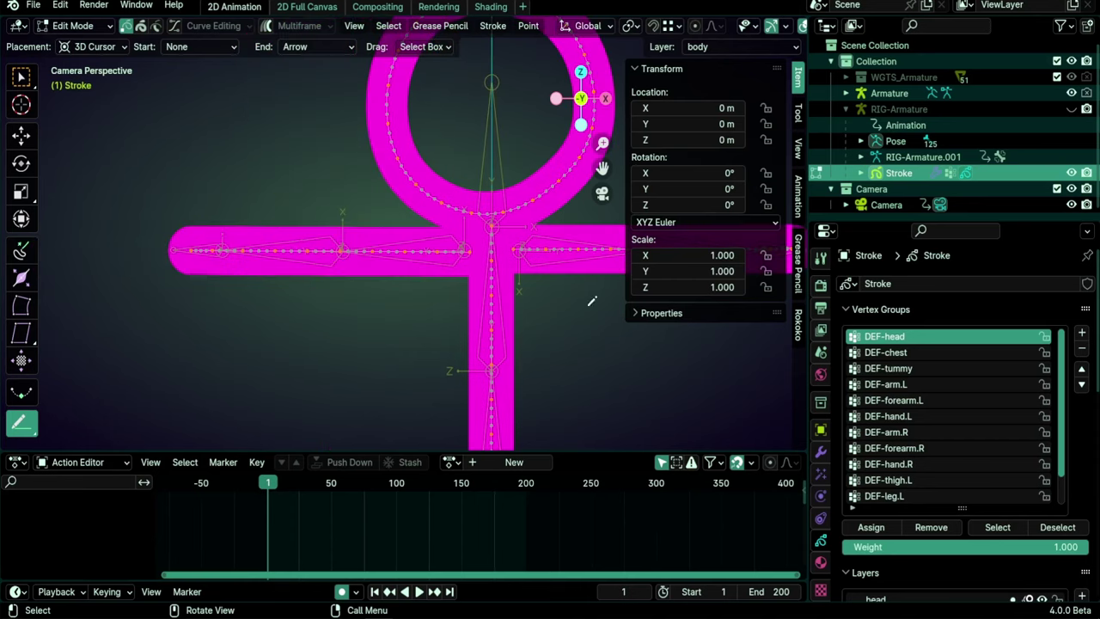
Step: Draw annotation arrows pointing to the left elbow, left wrist and mid-spine joints
middle_click_drag(601, 334, 327, 342, "shift")
scroll(411, 300, "up", 2)
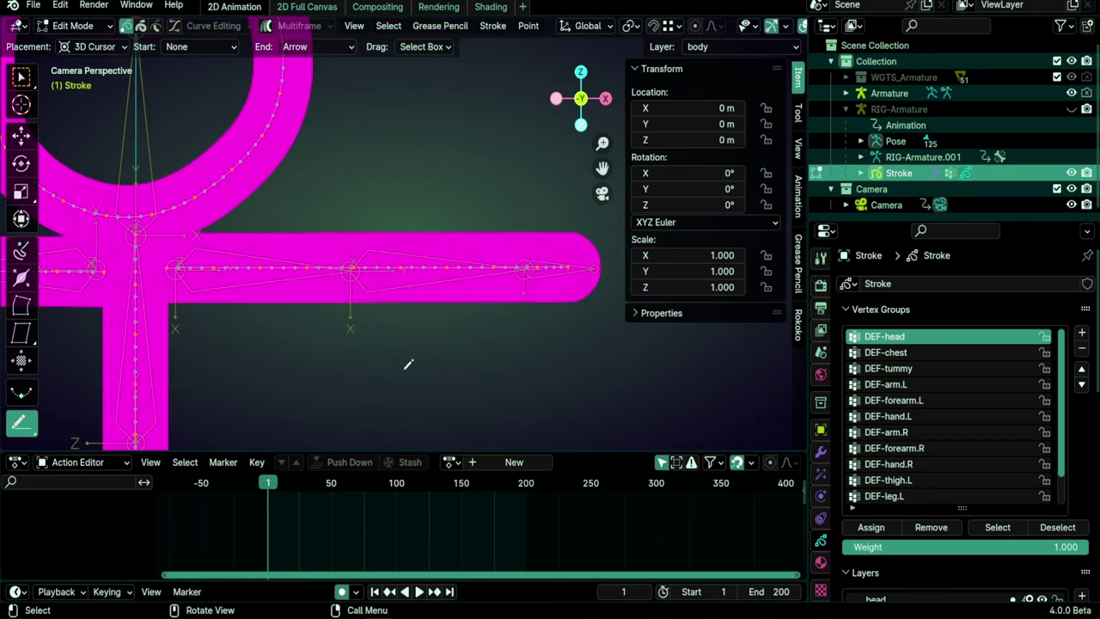
left_click_drag(407, 364, 365, 291)
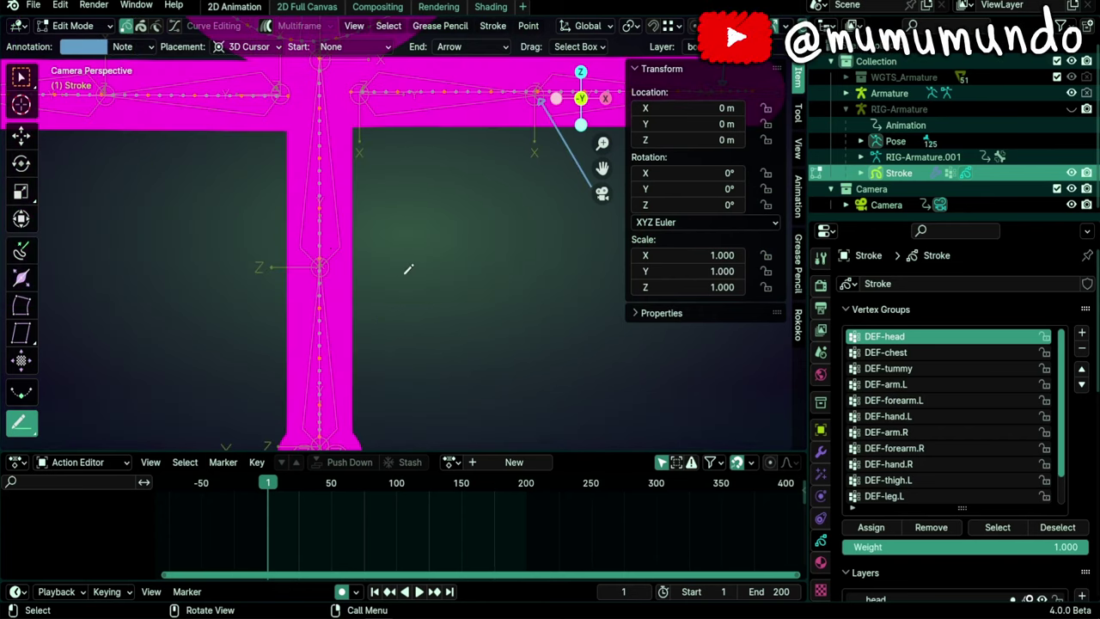
left_click_drag(409, 269, 338, 247)
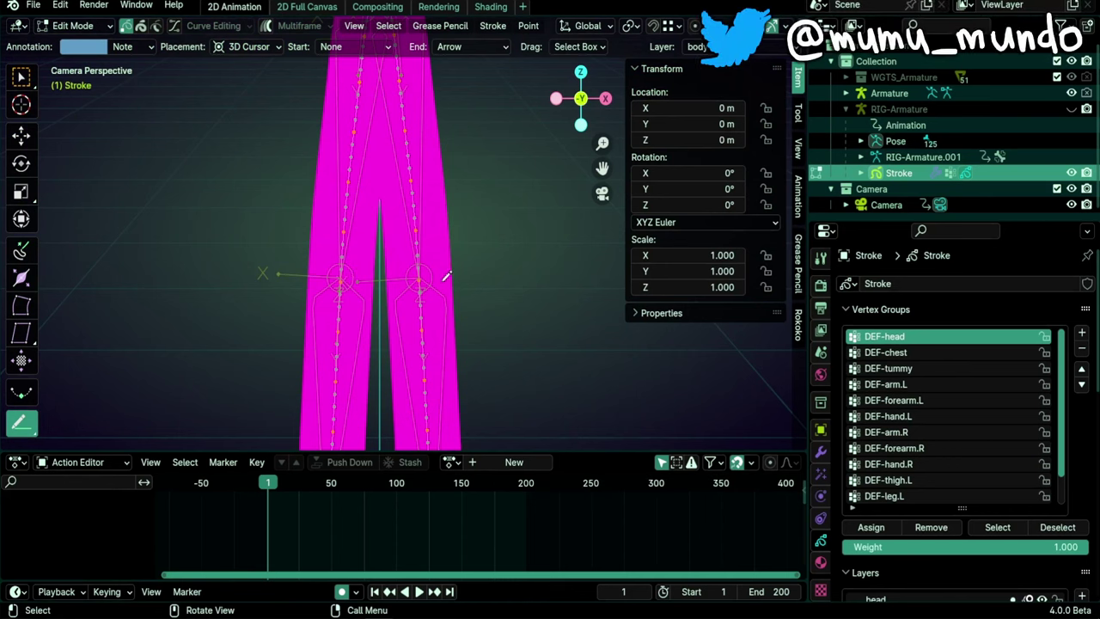
Step: Return to the Armature object in Edit Mode
scroll(477, 363, "down", 6)
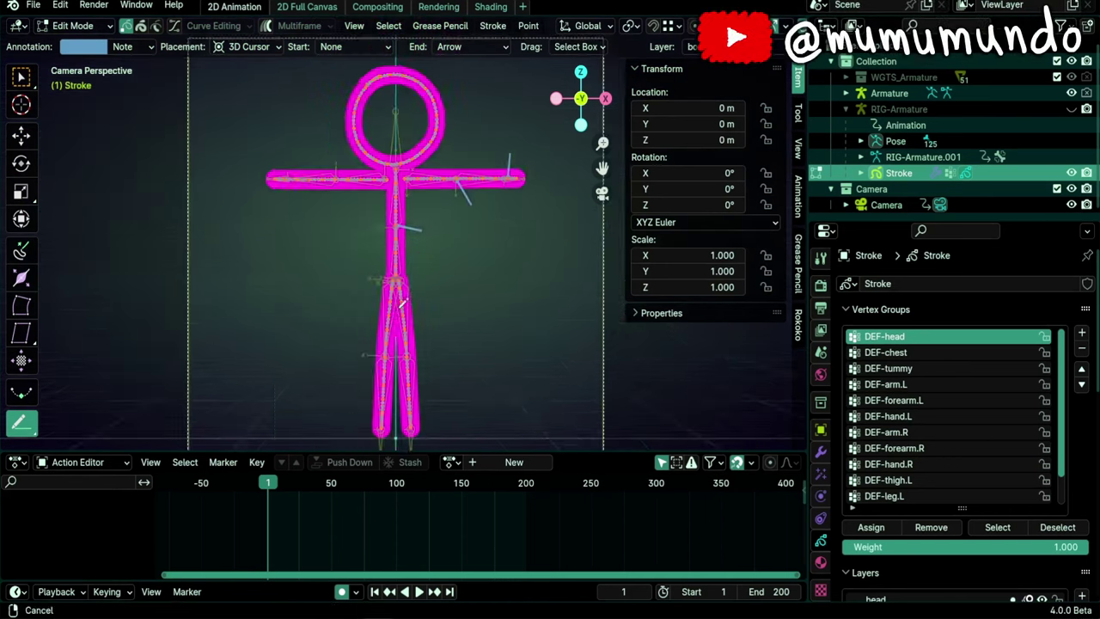
scroll(401, 302, "up", 1)
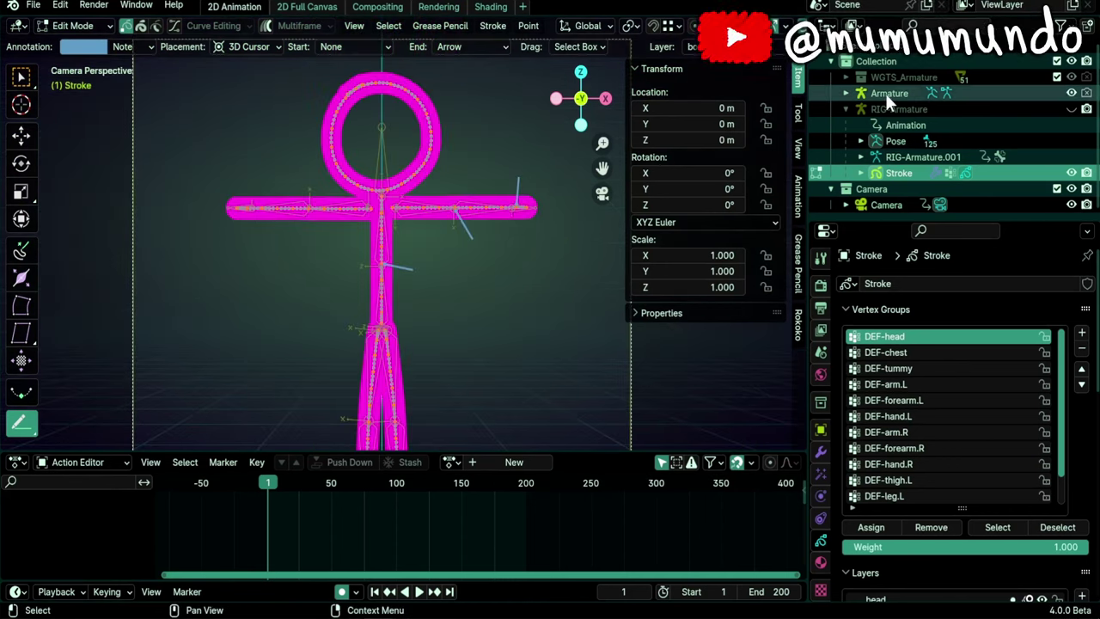
left_click(885, 93)
key("Tab")
scroll(454, 246, "up", 4)
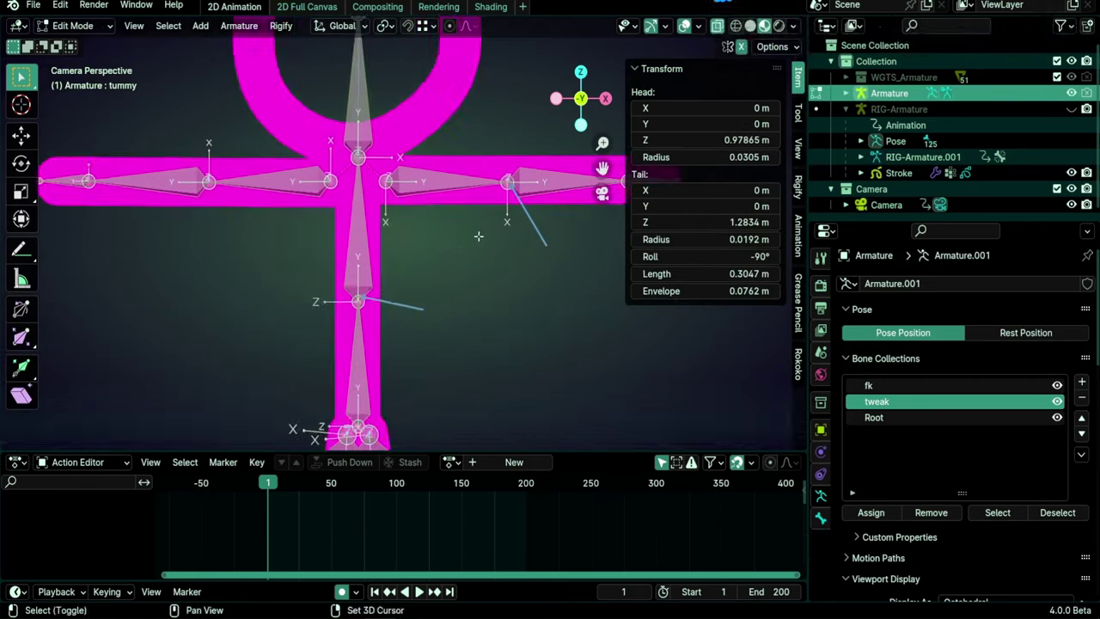
Step: Move the left elbow joint along the global X axis to line up with its annotation arrow
middle_click_drag(478, 236, 399, 322, "shift")
scroll(399, 322, "up", 5)
middle_click_drag(577, 296, 492, 266, "shift")
left_click_drag(342, 237, 413, 320)
key("g")
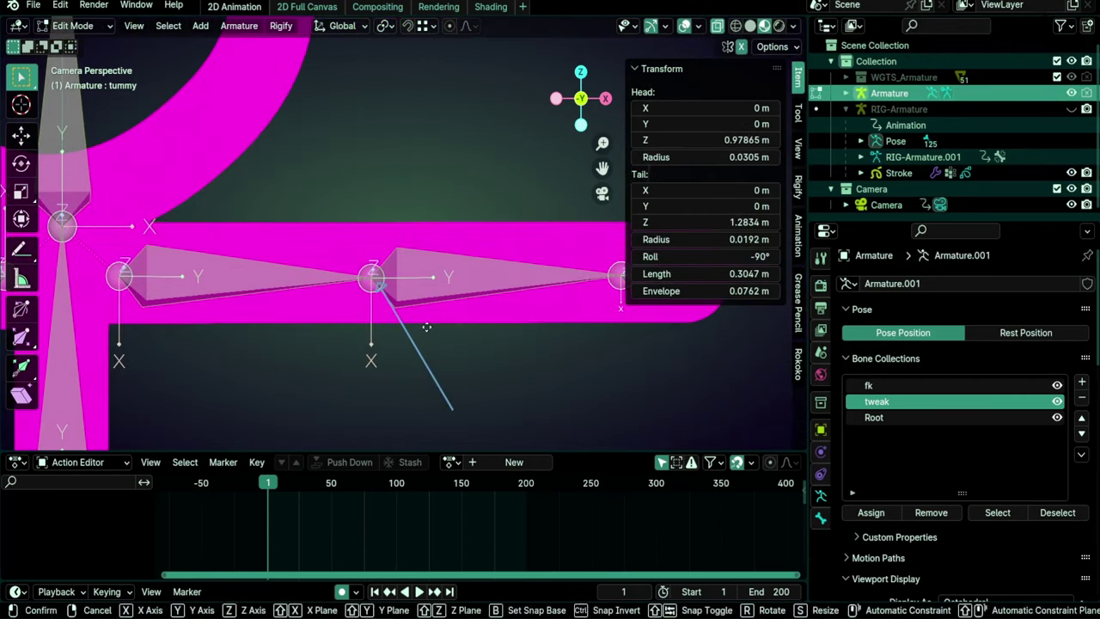
key("x")
left_click(435, 326)
Step: Move the left wrist joint along the global X axis to line up with its annotation arrow
middle_click_drag(593, 231, 345, 251, "shift")
left_click_drag(345, 251, 414, 342)
key("g")
key("x")
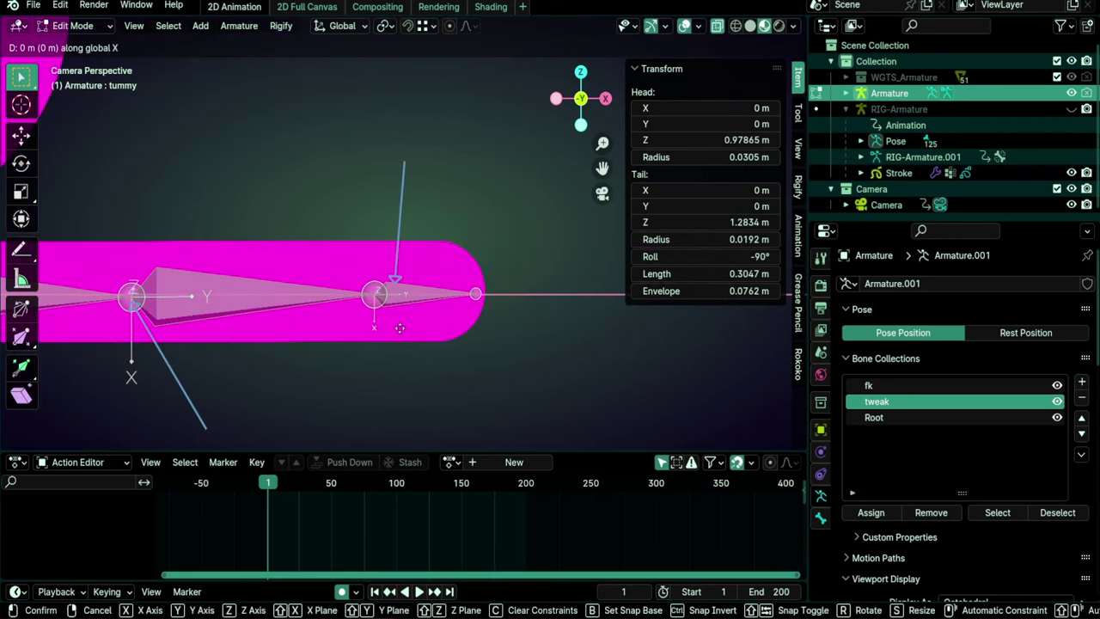
left_click(417, 325)
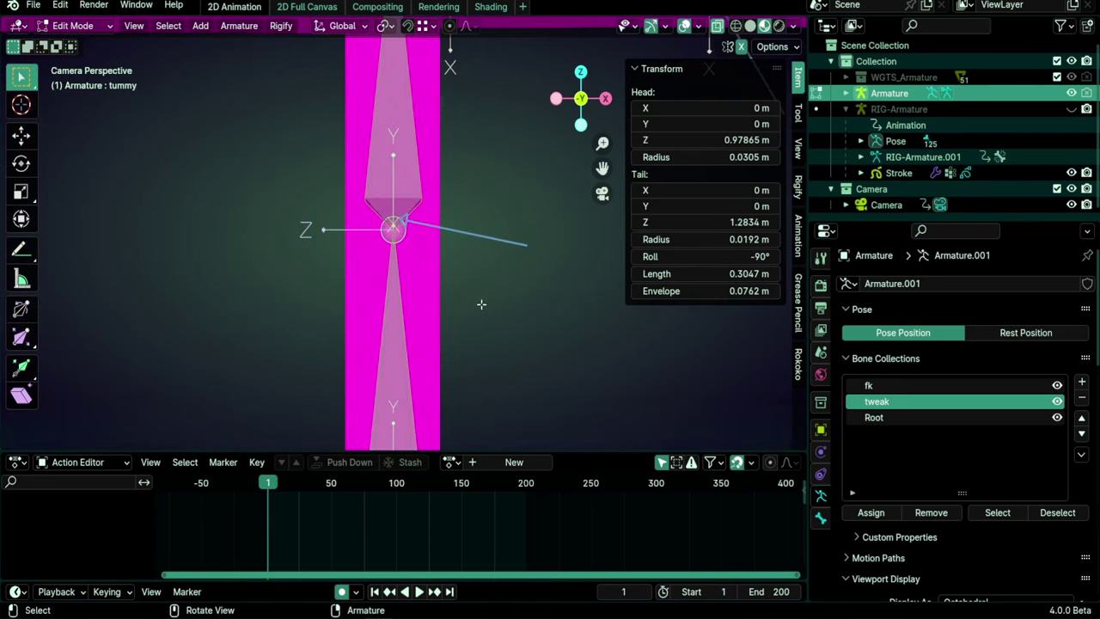
Step: Move the mid-spine joint up about 0.014 m along the global Z axis to meet its annotation arrow
key("g")
key("z")
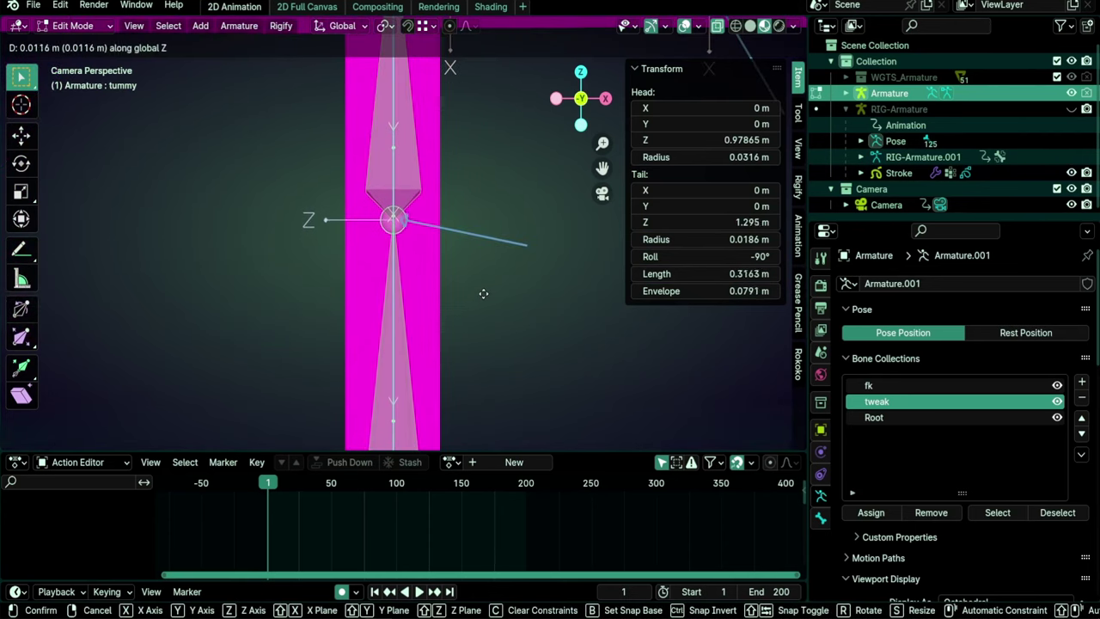
left_click(484, 292)
Step: Re-generate the Rigify rig from the adjusted armature and hide the original Armature object
scroll(464, 288, "down", 5)
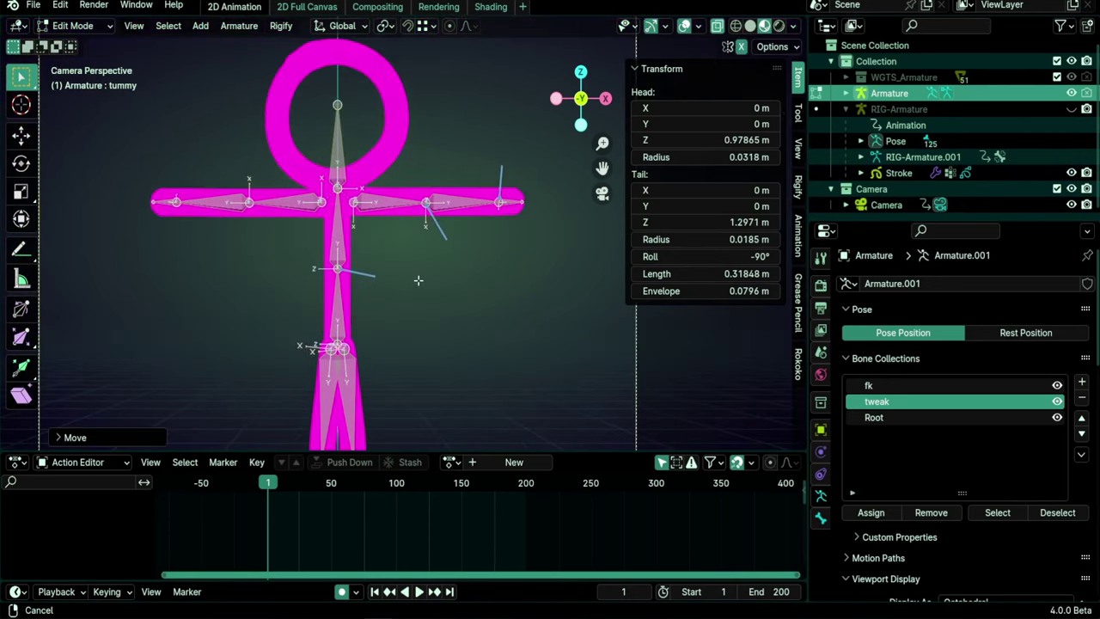
middle_click_drag(397, 319, 399, 228, "shift")
scroll(435, 292, "down", 3)
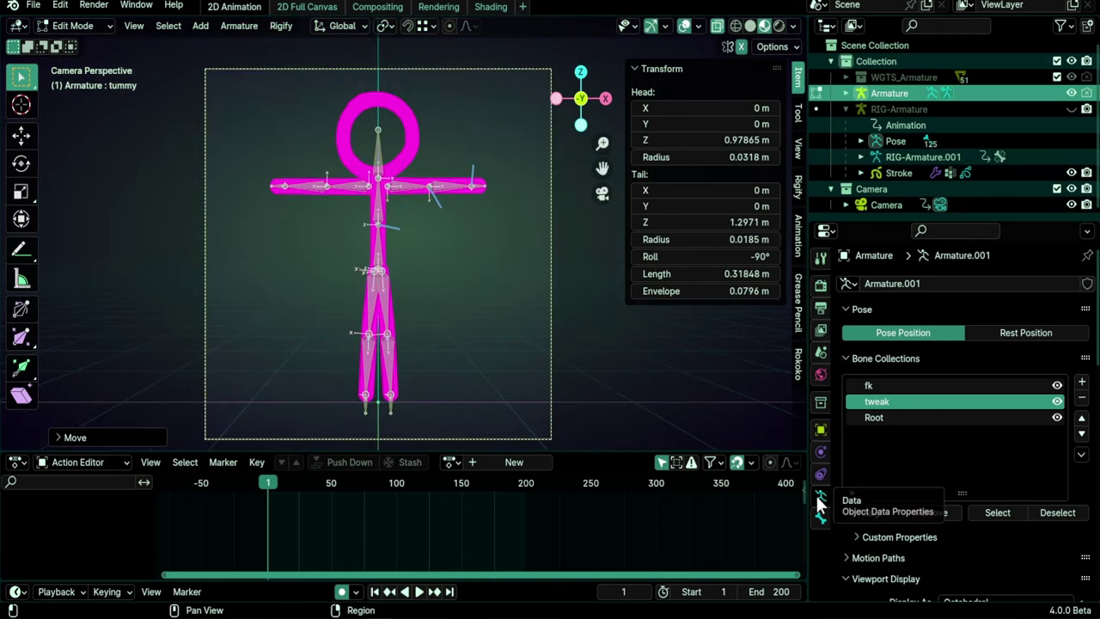
scroll(955, 329, "down", 10)
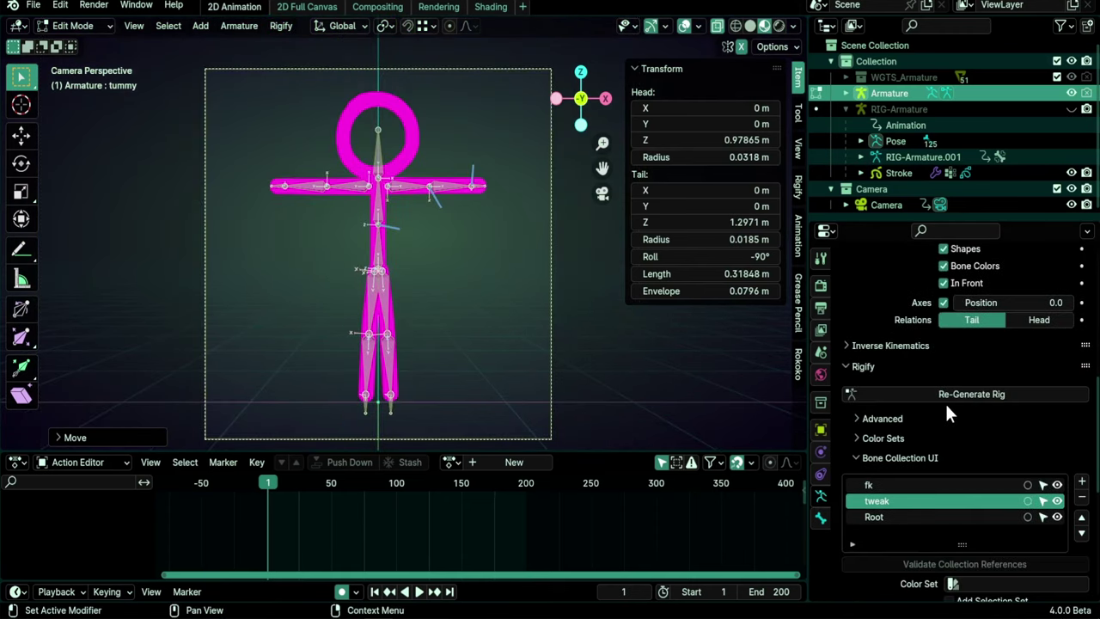
left_click(945, 394)
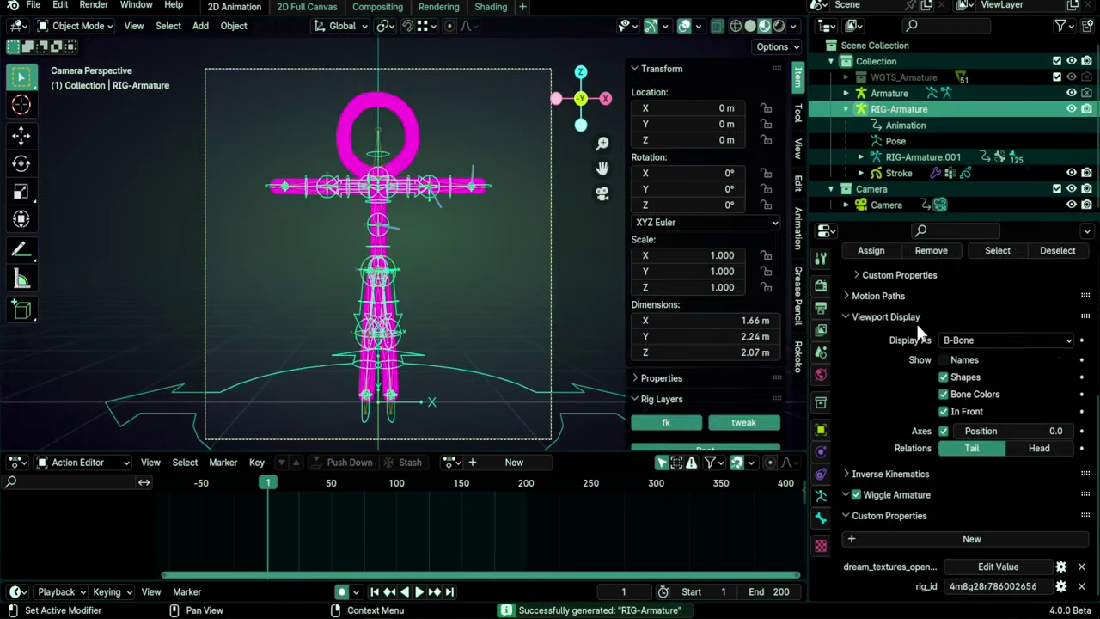
left_click(1070, 93)
Step: Add a new bone collection to RIG-Armature and place it directly below the fk collection
scroll(466, 346, "up", 6)
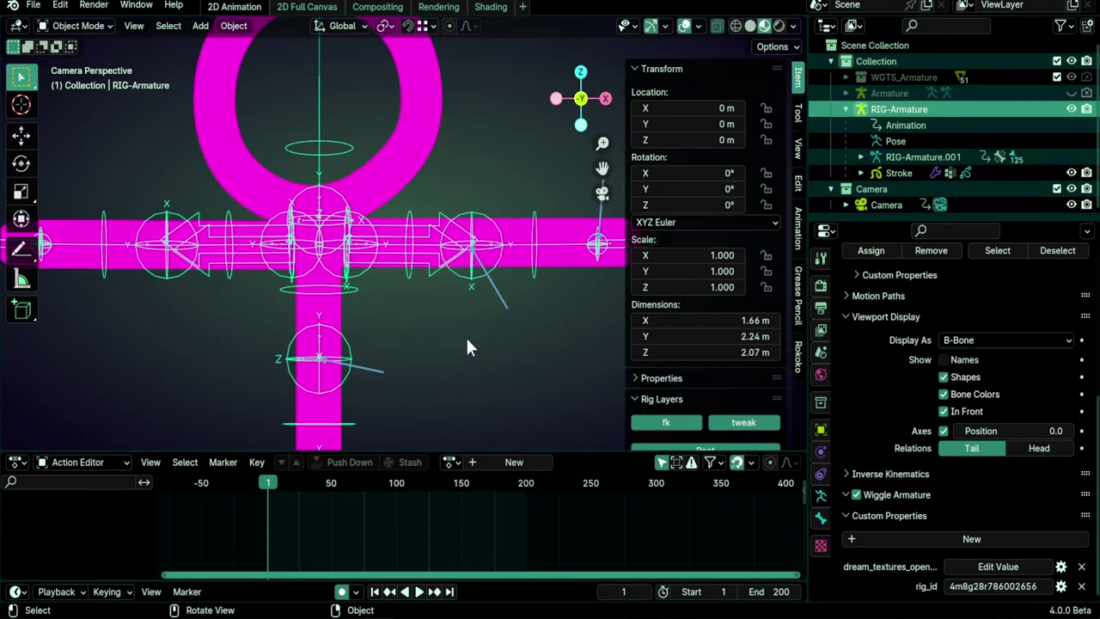
scroll(490, 320, "down", 1)
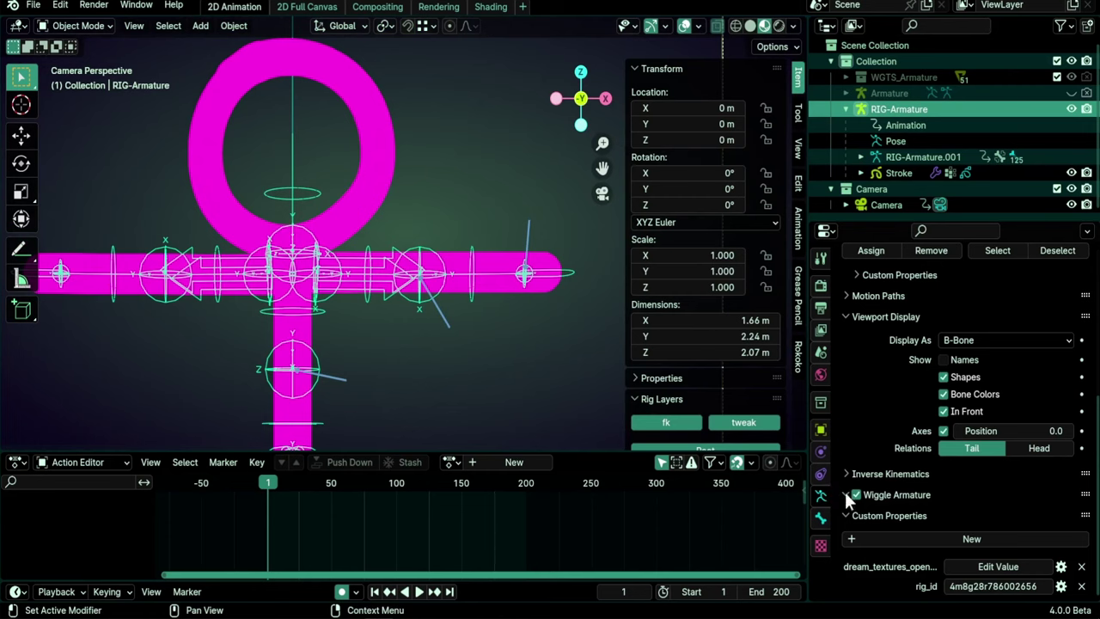
scroll(859, 491, "up", 6)
left_click(1081, 382)
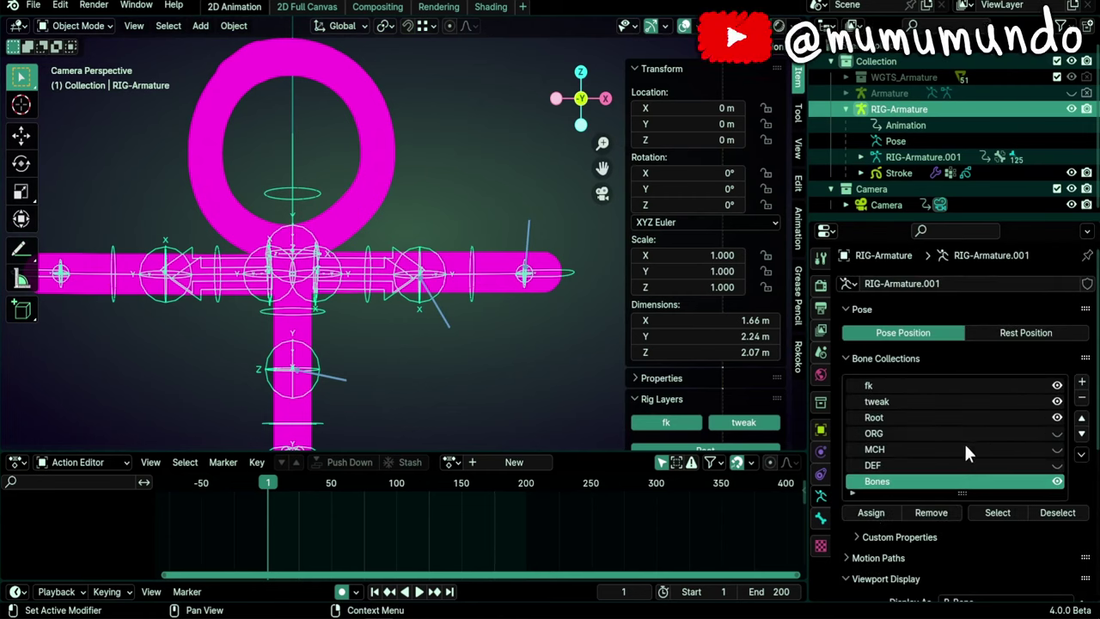
left_click(1081, 418)
left_click(1081, 417)
left_click(1081, 418)
left_click(1081, 418)
left_click(1081, 417)
left_click(1081, 417)
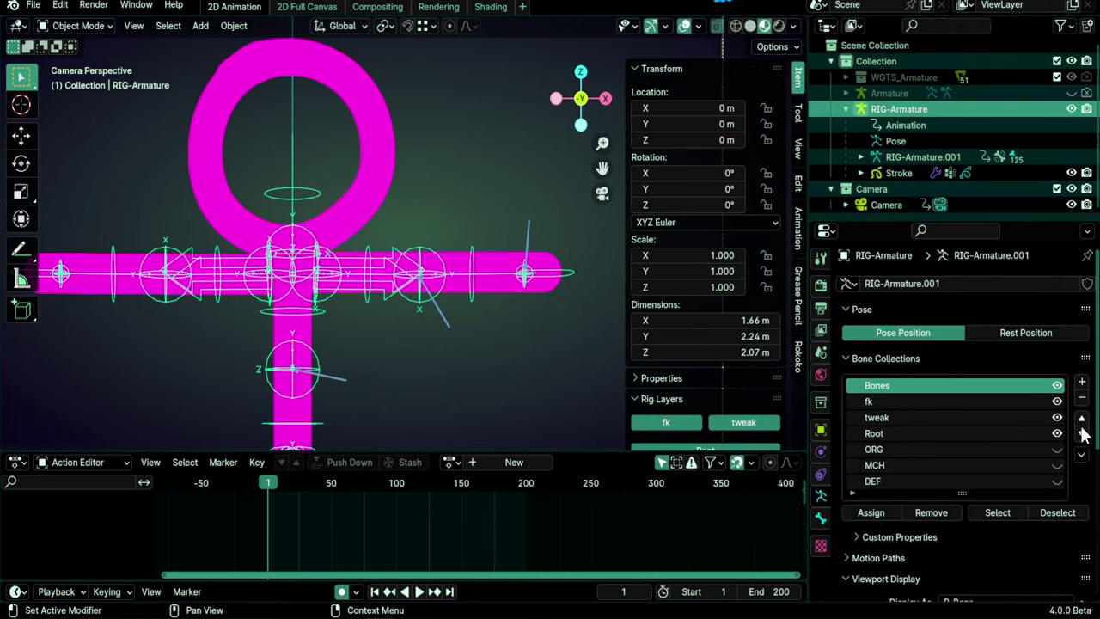
left_click(1081, 433)
Step: Rename the new bone collection to ik
double_click(890, 402)
double_click(889, 402)
type("ik")
key("Return")
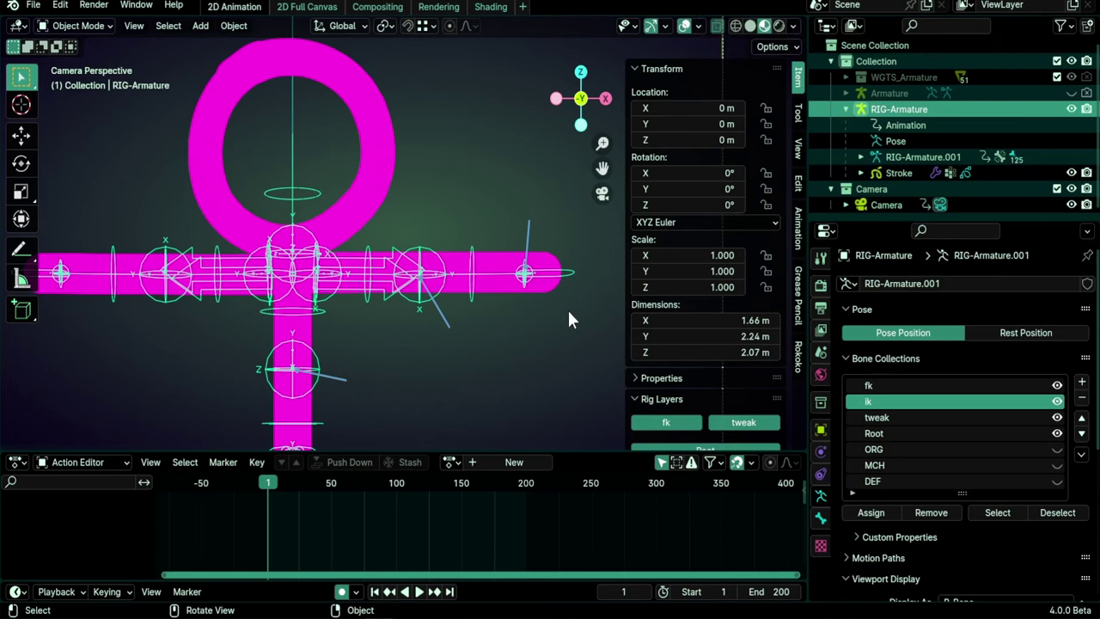
Step: In Pose Mode, select the rig's IK controls for both arms, hands, thighs and feet
key("ctrl+Tab")
left_click(551, 291, "shift")
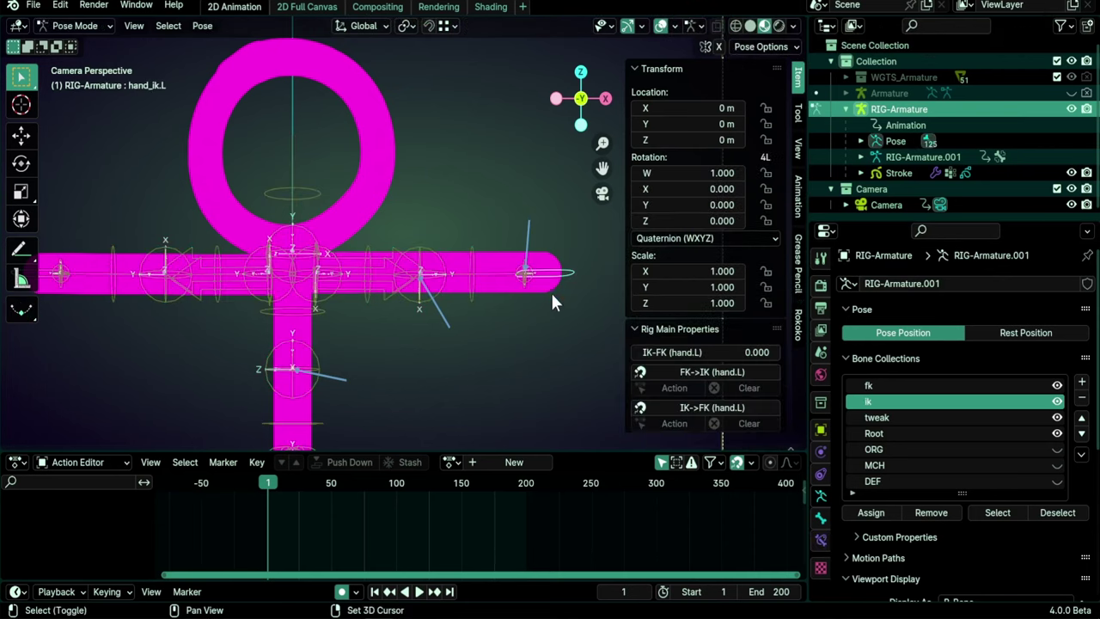
left_click(380, 295)
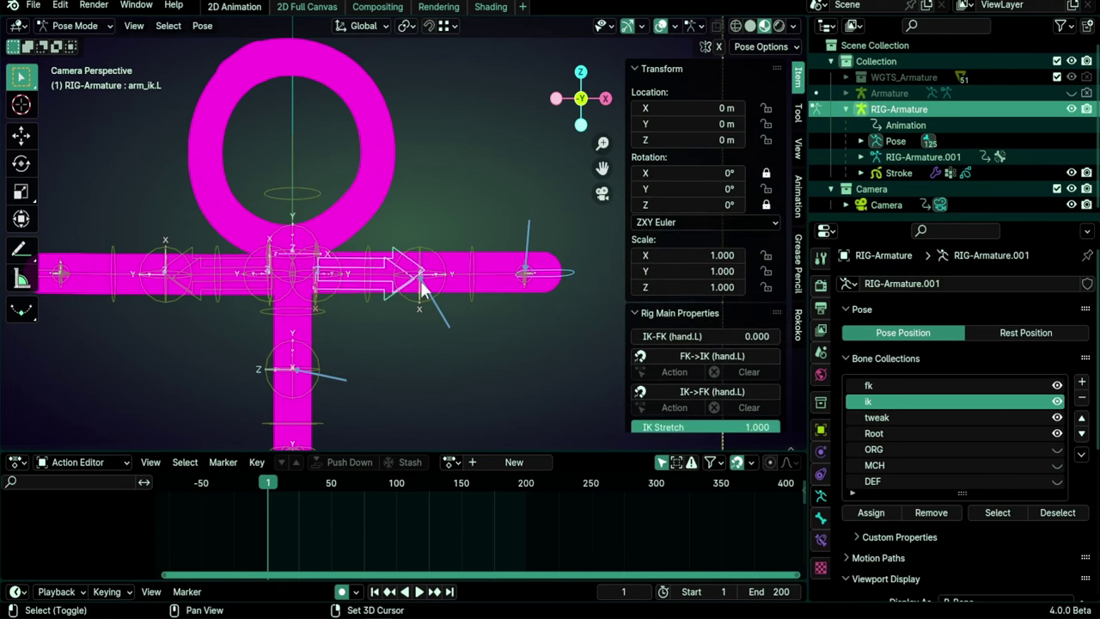
left_click(196, 299, "shift")
middle_click_drag(142, 342, 300, 315, "shift")
left_click(206, 248, "shift")
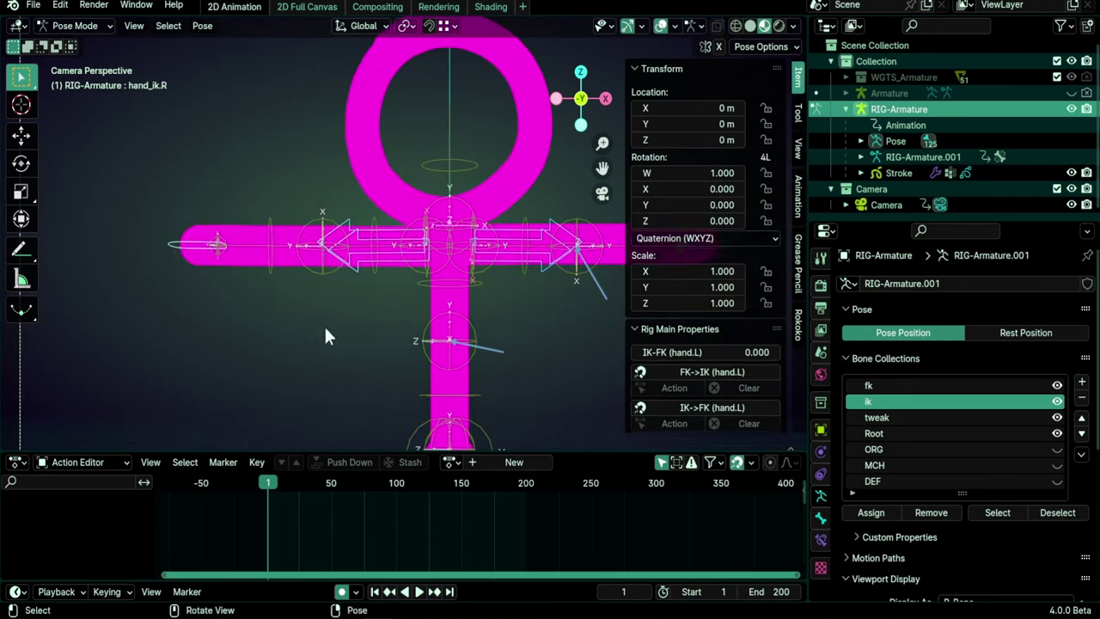
middle_click_drag(534, 408, 489, 135, "shift")
left_click(445, 239, "shift")
middle_click_drag(444, 245, 444, 279)
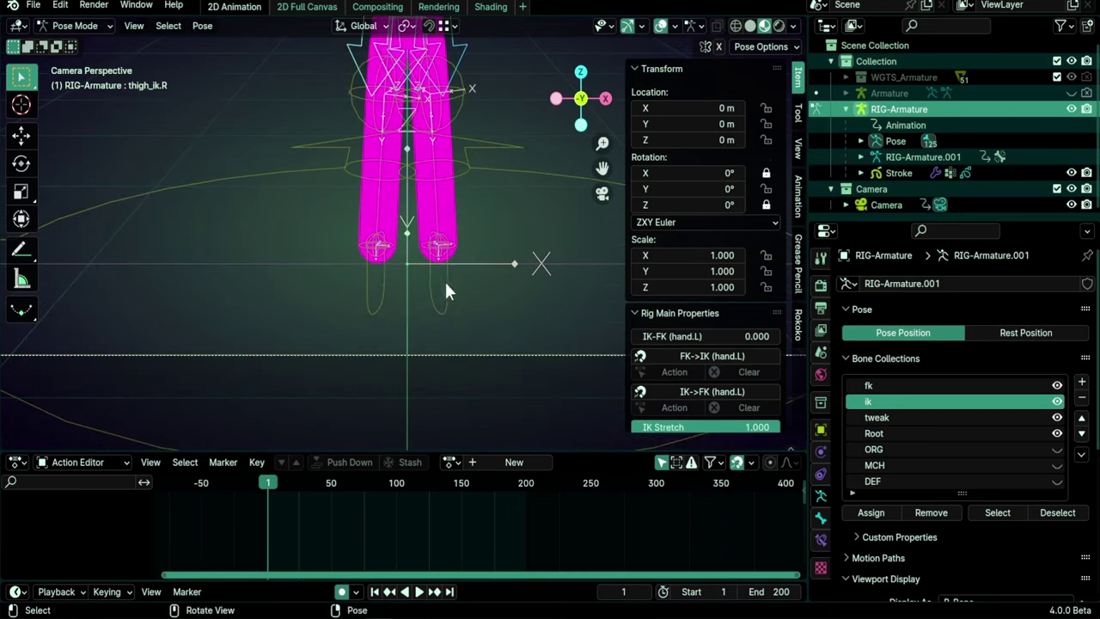
left_click(380, 316)
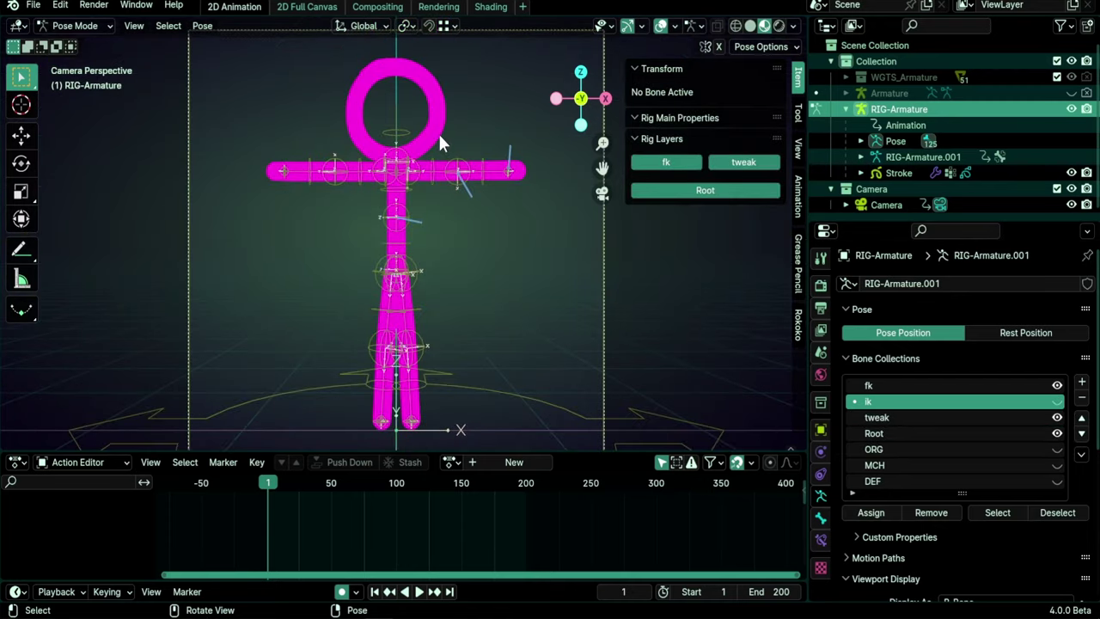
Step: Switch to the Stroke object, remove its Note annotation layer with the arrows, and leave Edit Mode
key("alt+q")
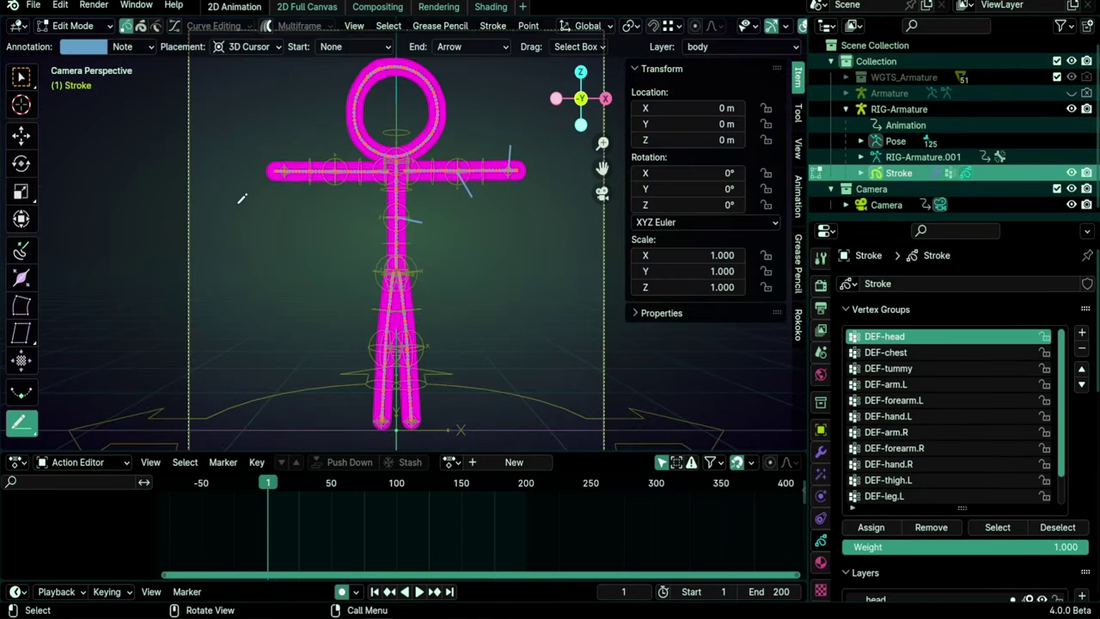
left_click(151, 48)
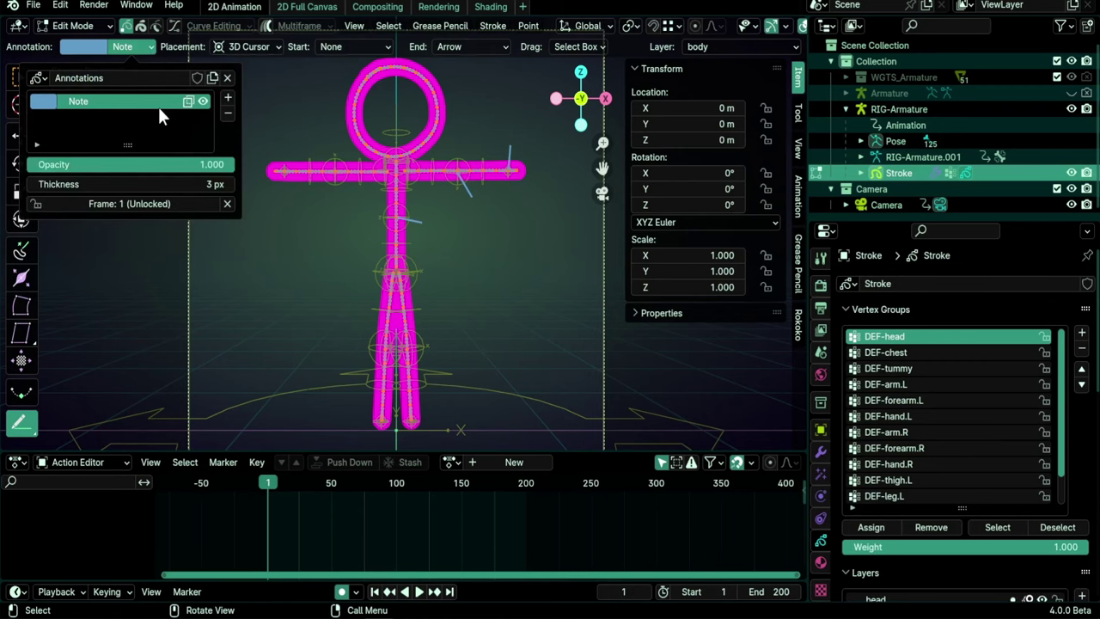
left_click(230, 112)
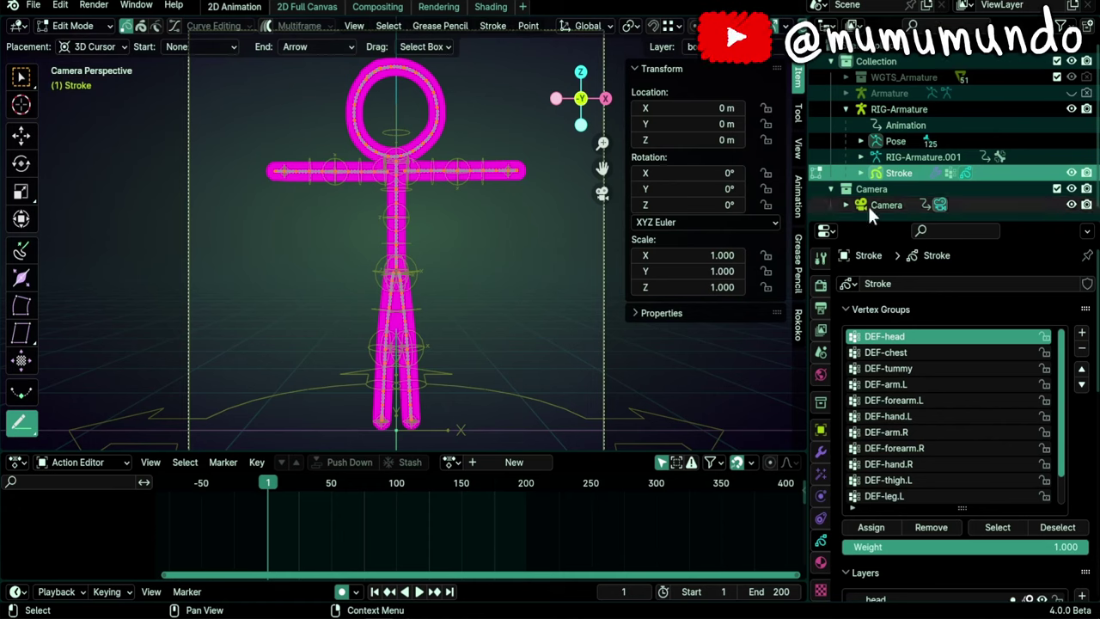
left_click(817, 170)
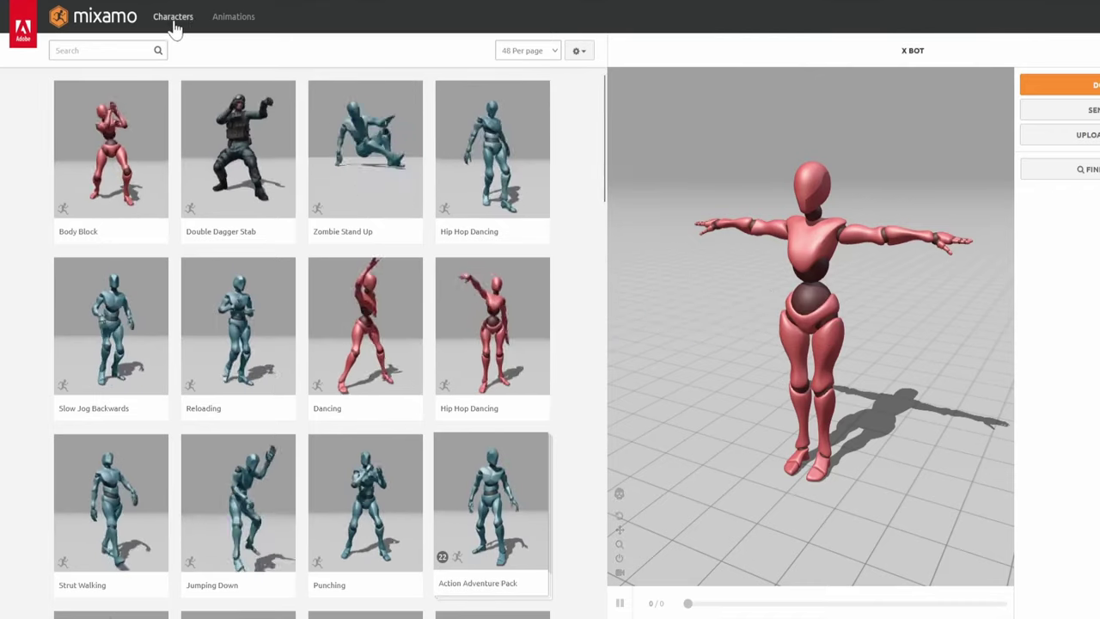
Step: Switch to Mixamo and search the animations for "flying" within the Superhero genre
left_click(230, 23)
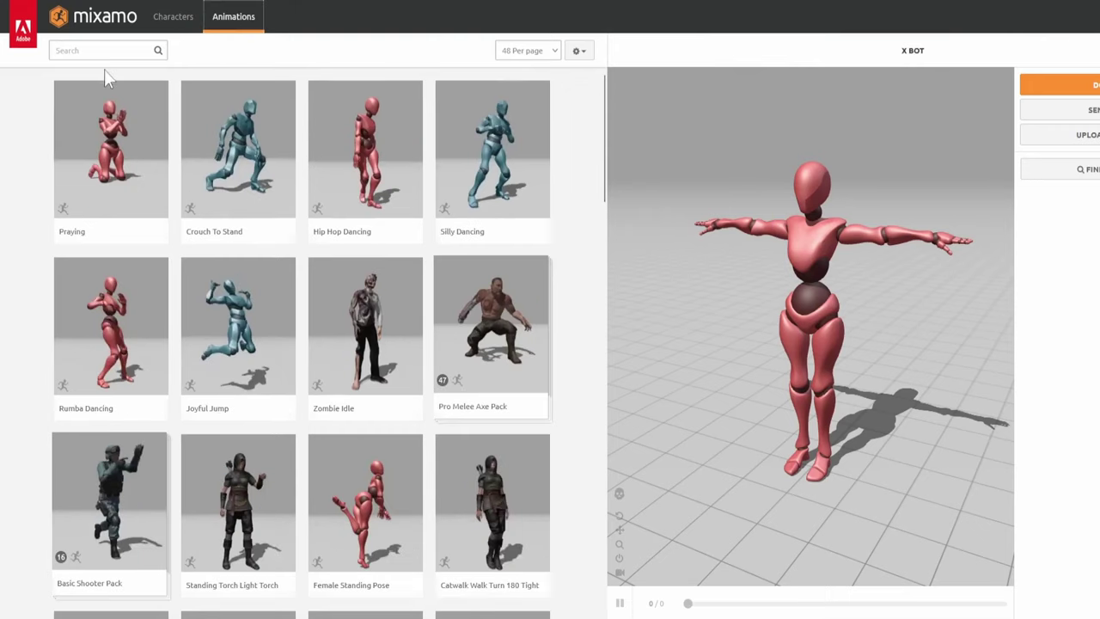
left_click(98, 50)
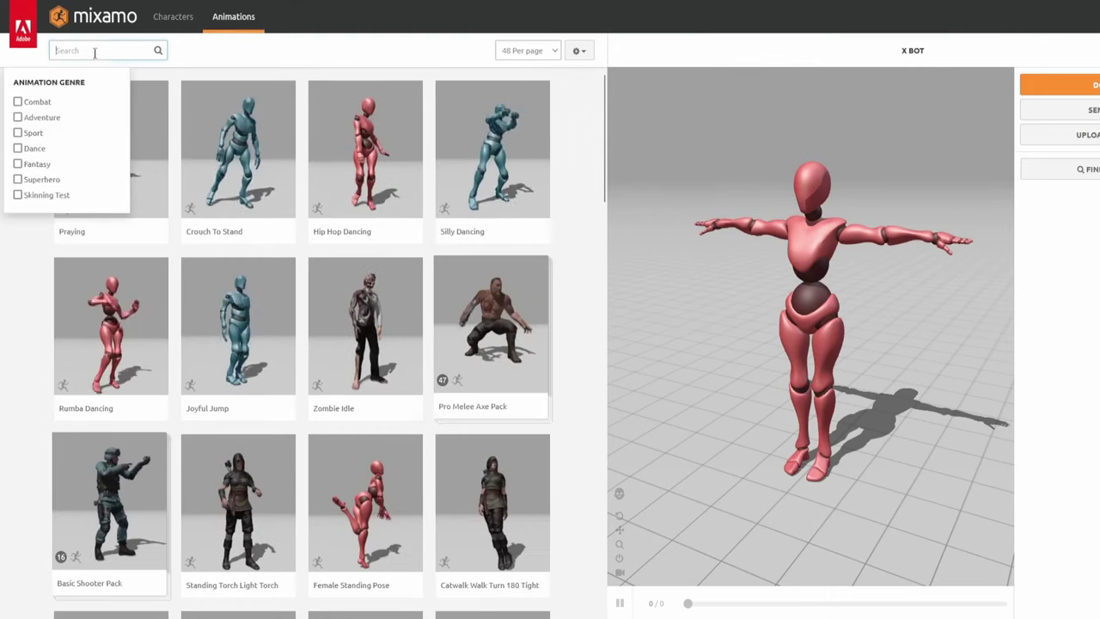
left_click(16, 179)
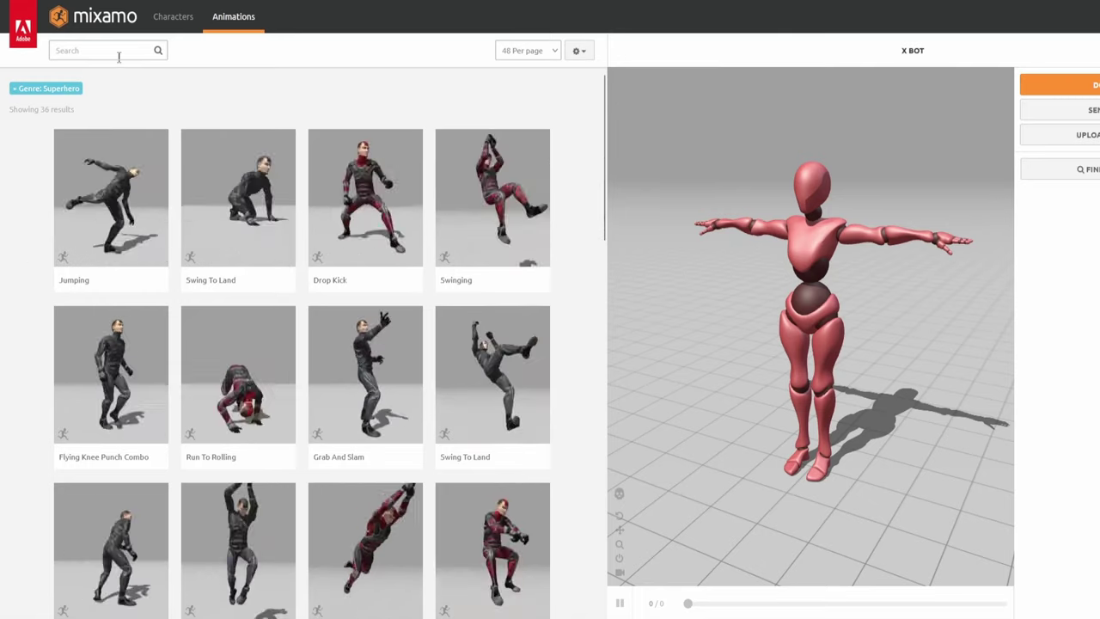
left_click(118, 50)
type("fly")
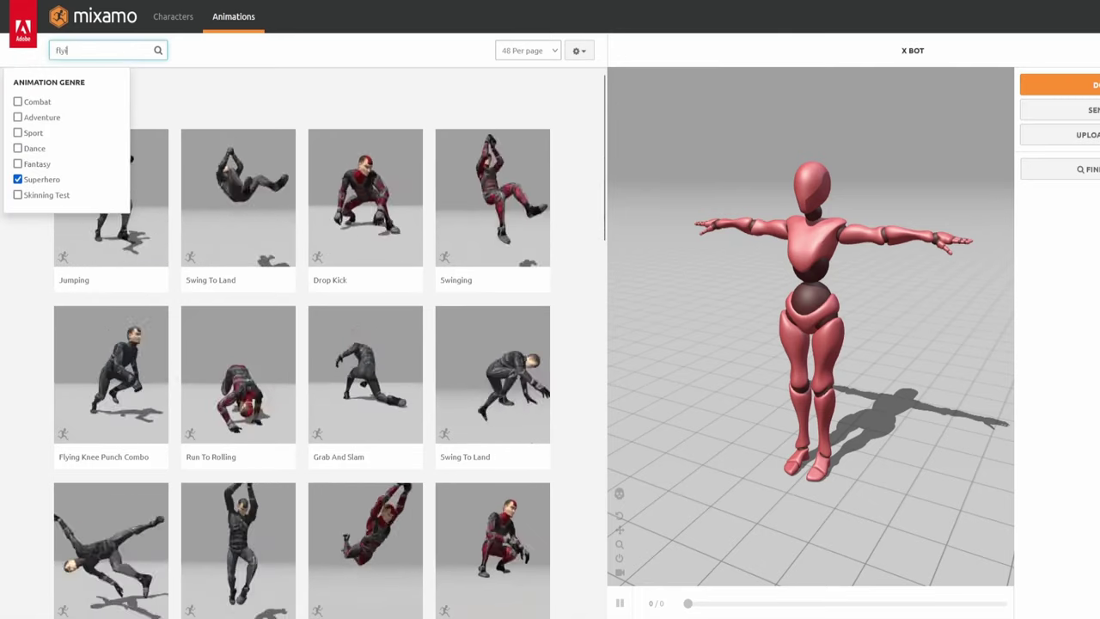
type("ing")
key("Return")
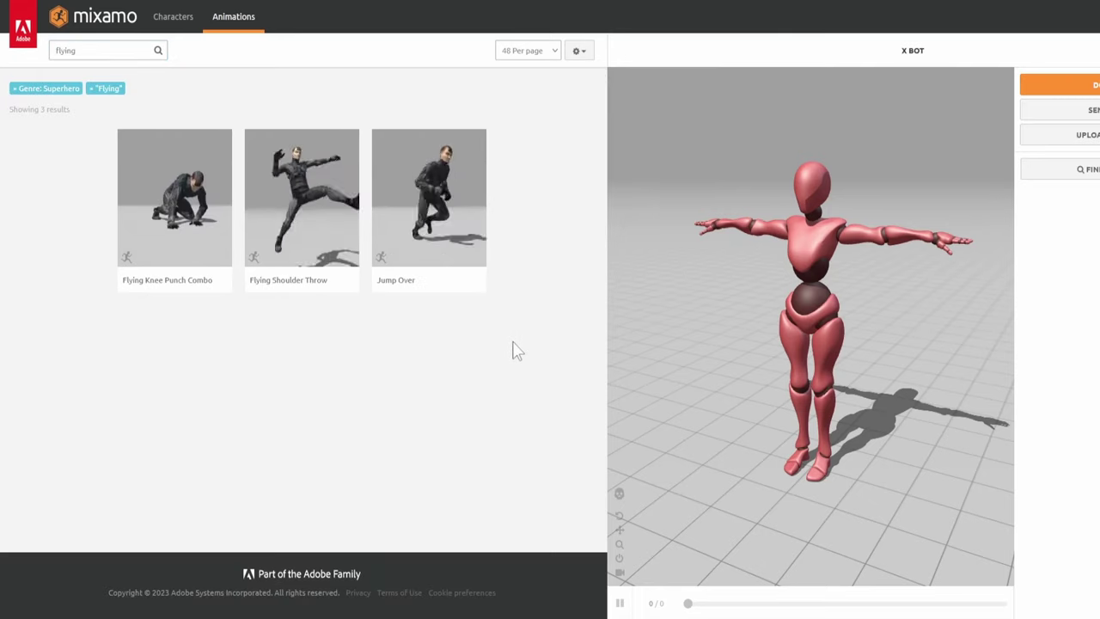
Step: Download the Flying Shoulder Throw animation as FBX Binary at 24 frames per second, without skin
left_click(313, 231)
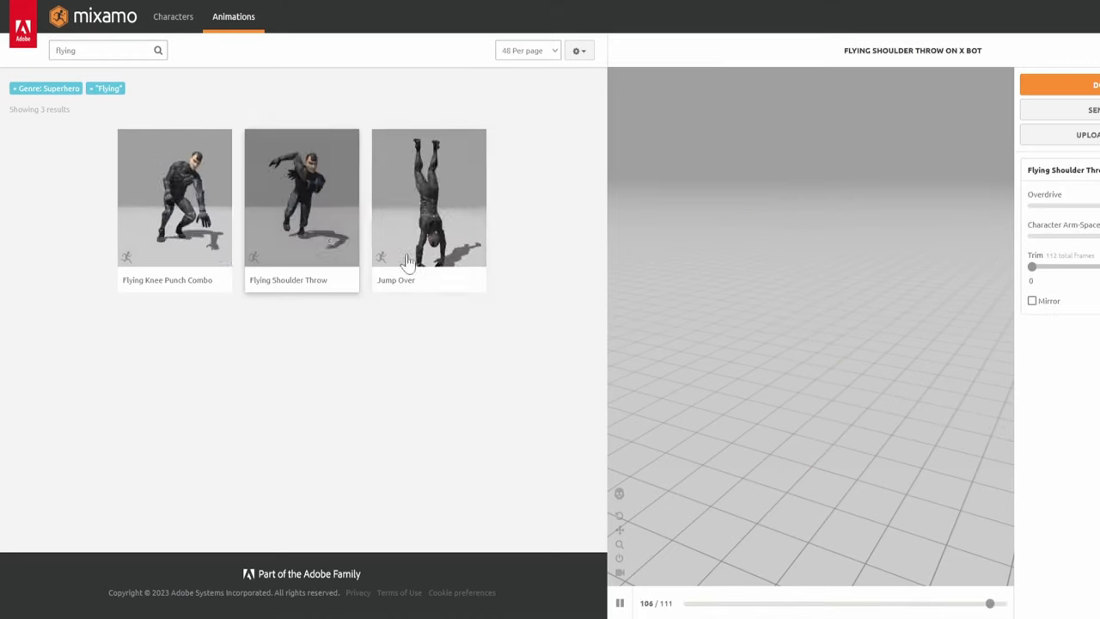
left_click(1012, 87)
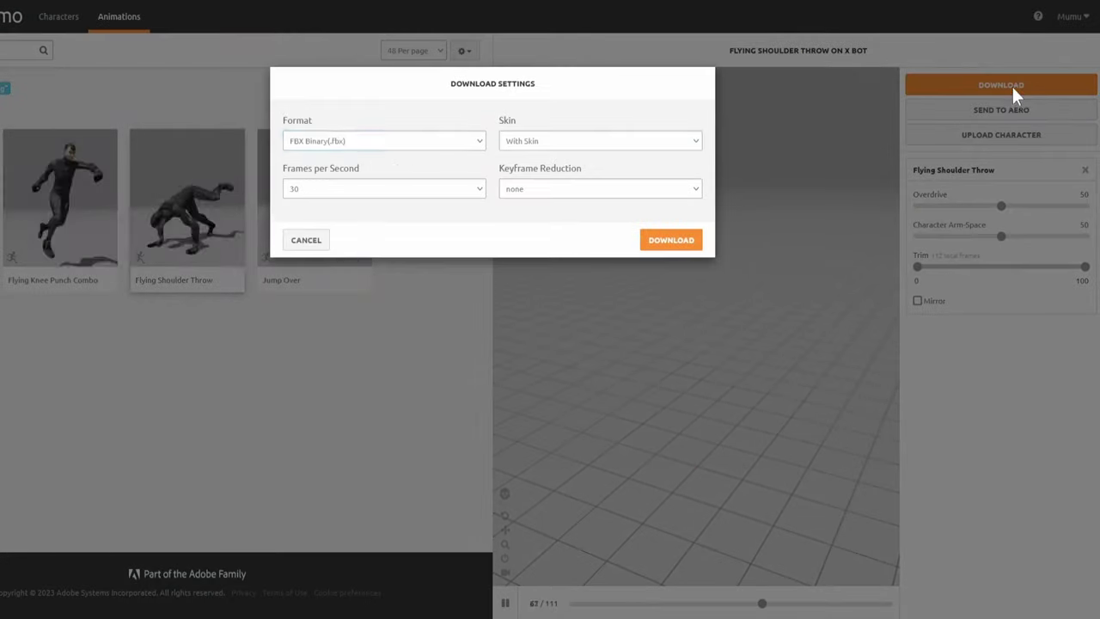
left_click(310, 190)
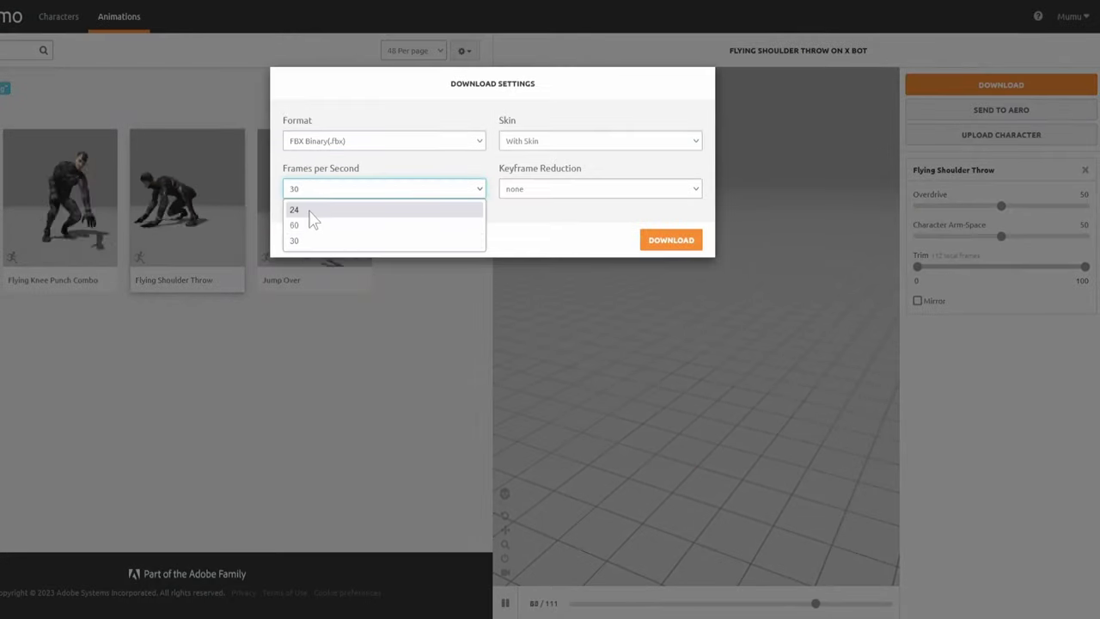
left_click(318, 210)
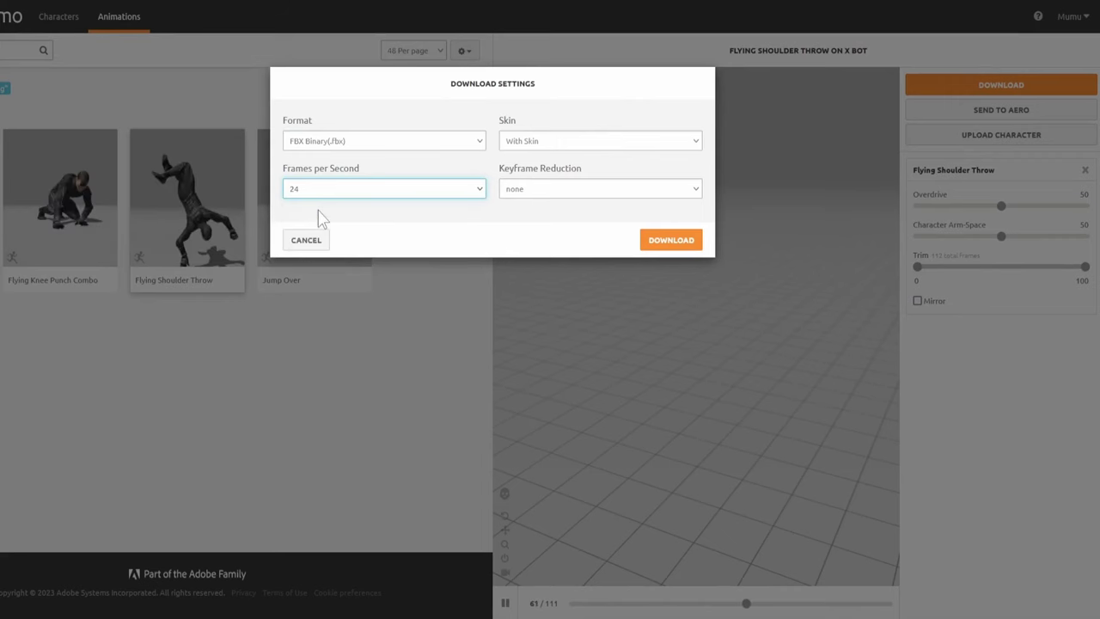
left_click(532, 143)
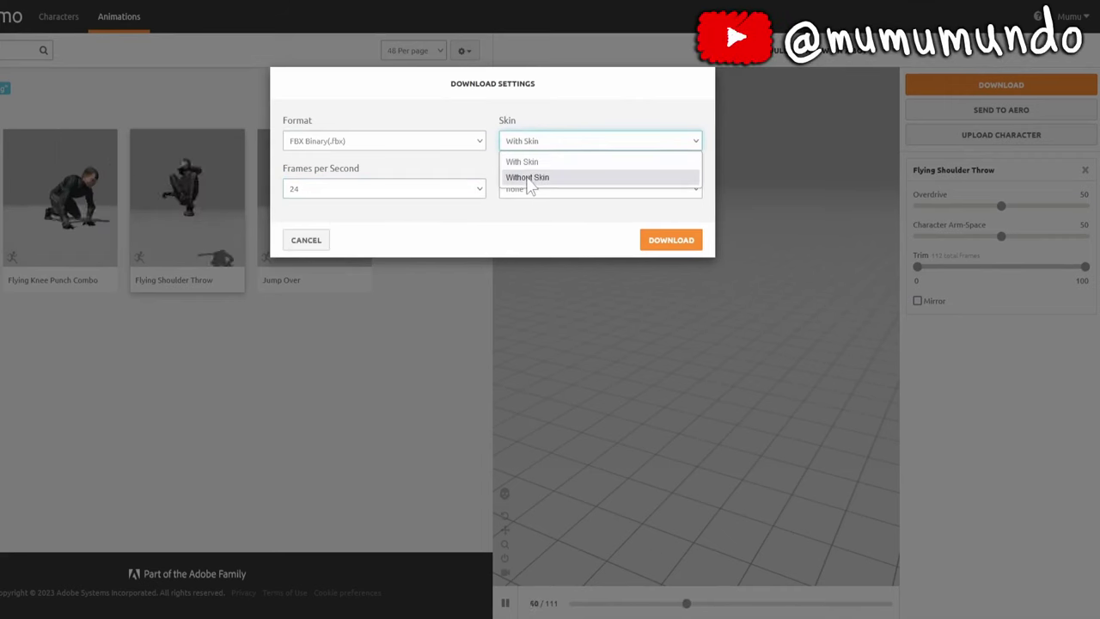
left_click(528, 178)
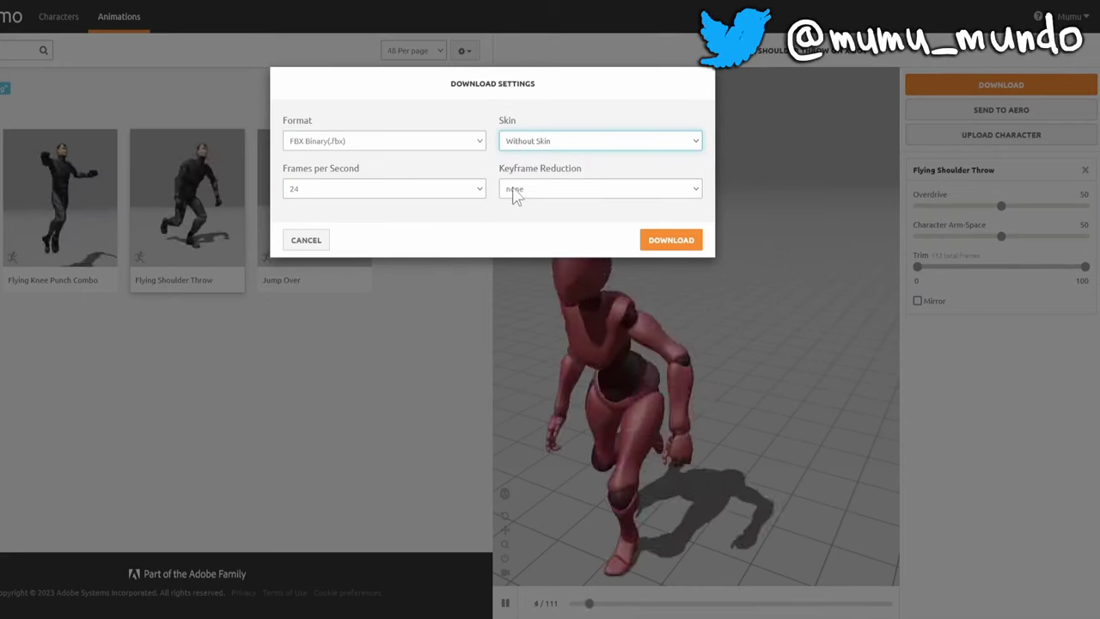
left_click(671, 240)
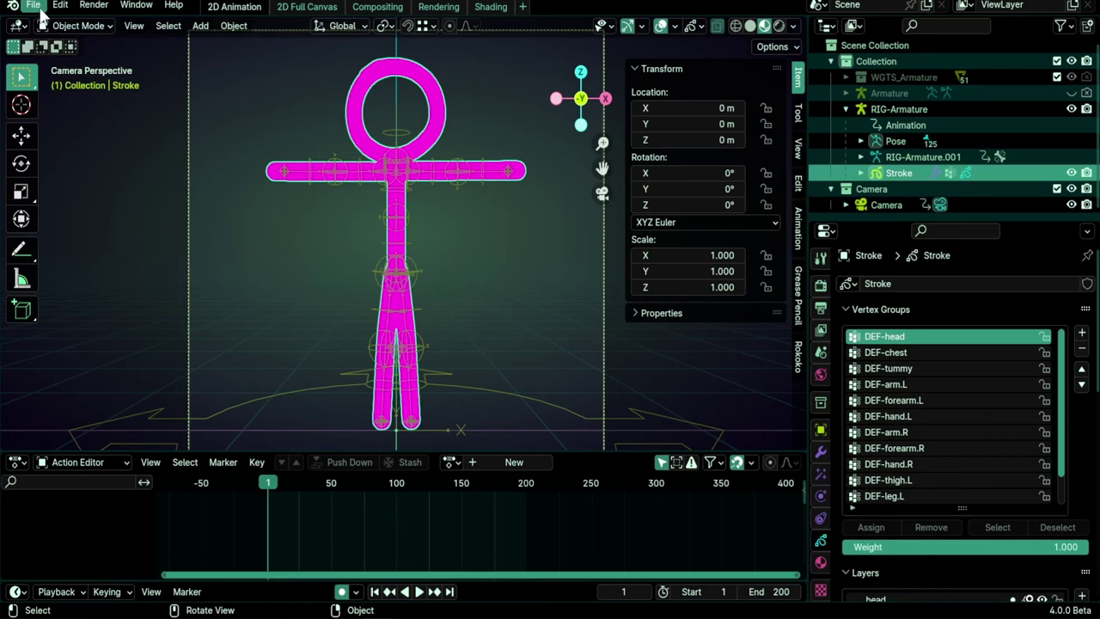
Step: Enable the Import-Export: FBX format add-on in Blender's preferences
left_click(35, 7)
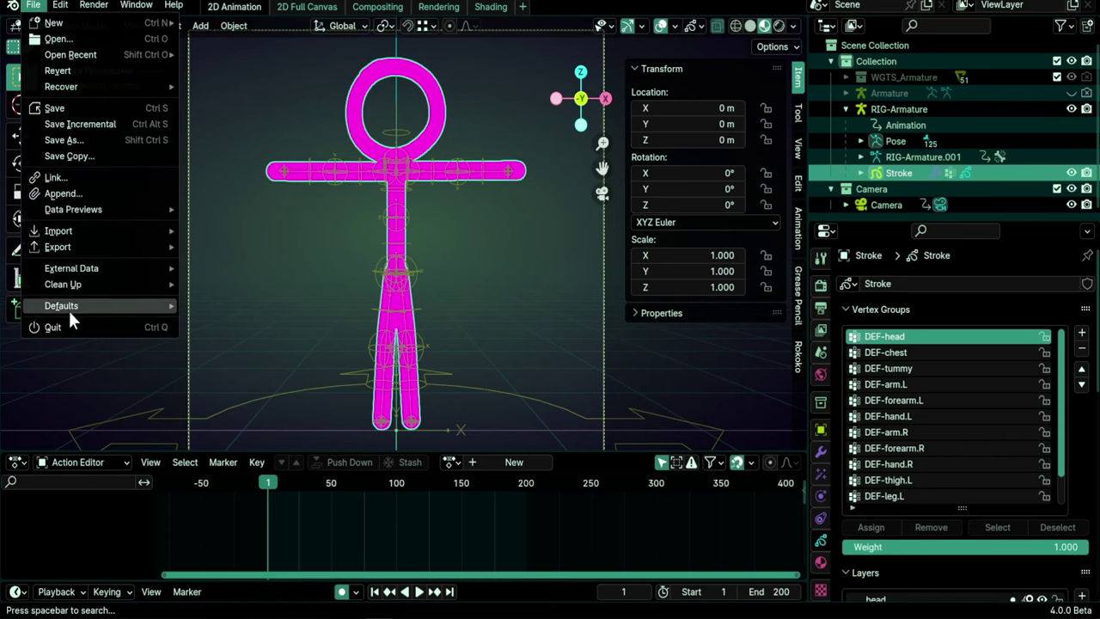
mouse_move(100, 229)
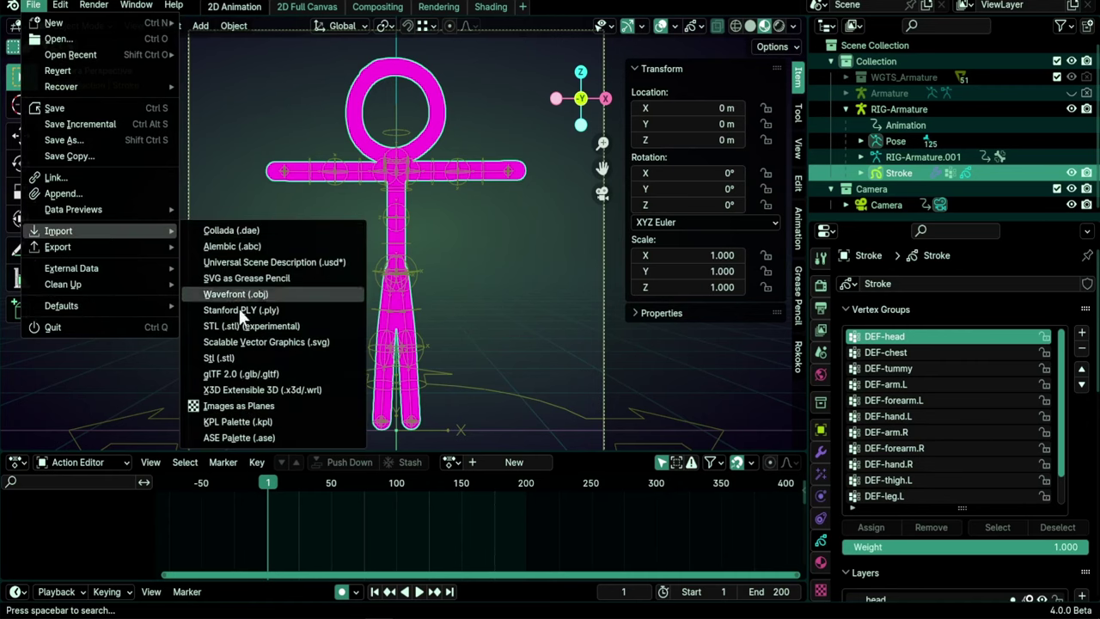
mouse_move(62, 12)
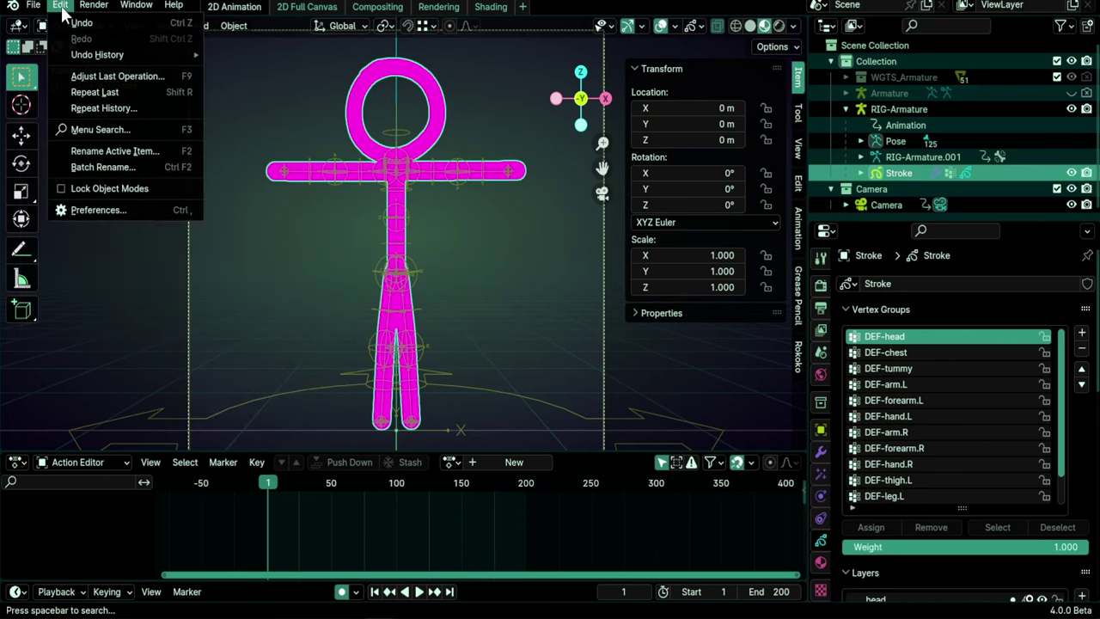
left_click(98, 211)
type("fbx")
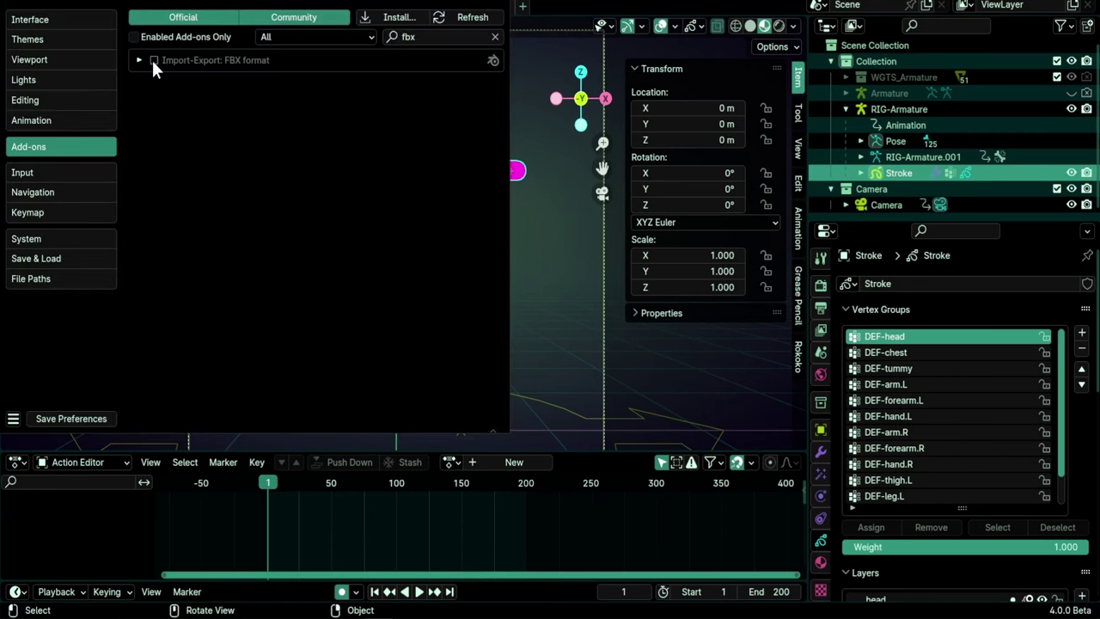
left_click(153, 61)
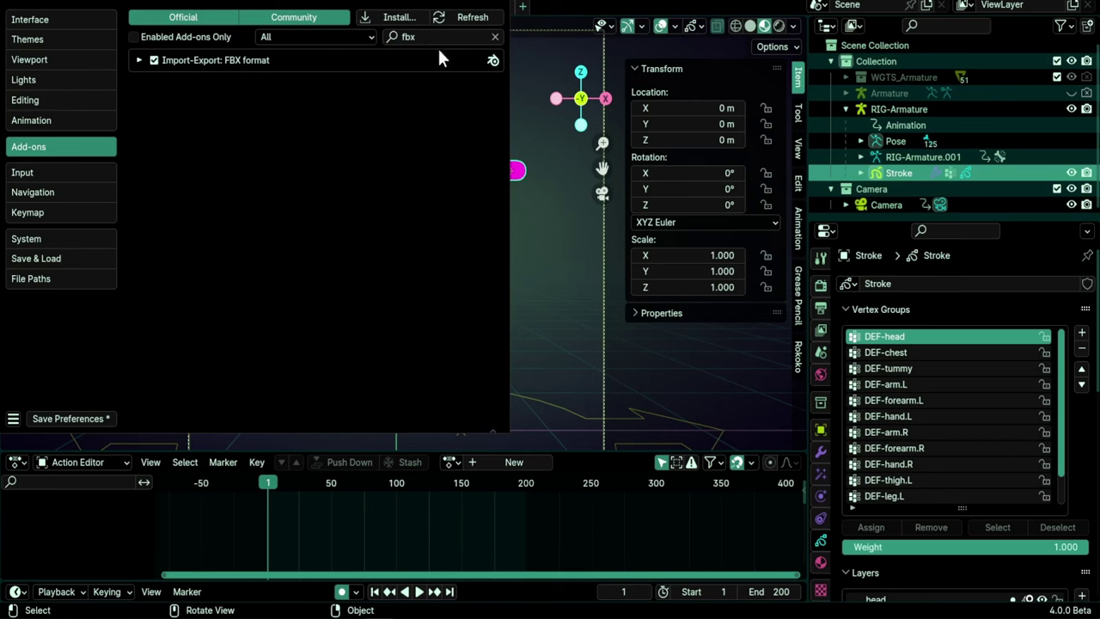
left_click(497, 3)
Step: Import the animation file Catwalk Walk Turn 180 Tight.fbx into the scene
left_click(35, 6)
mouse_move(108, 233)
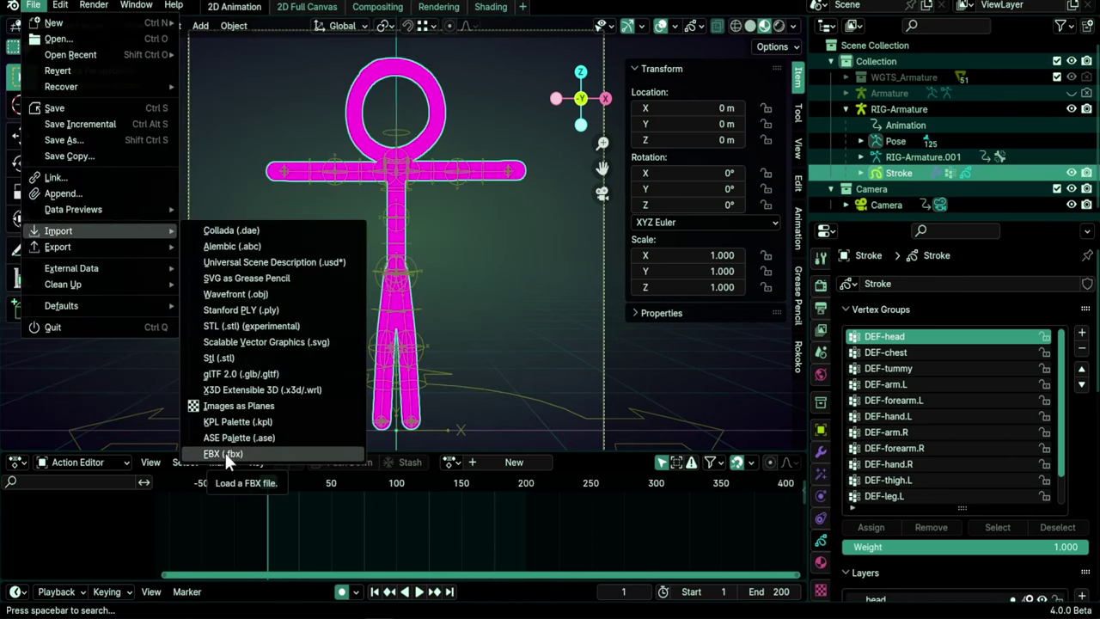
left_click(225, 453)
double_click(162, 68)
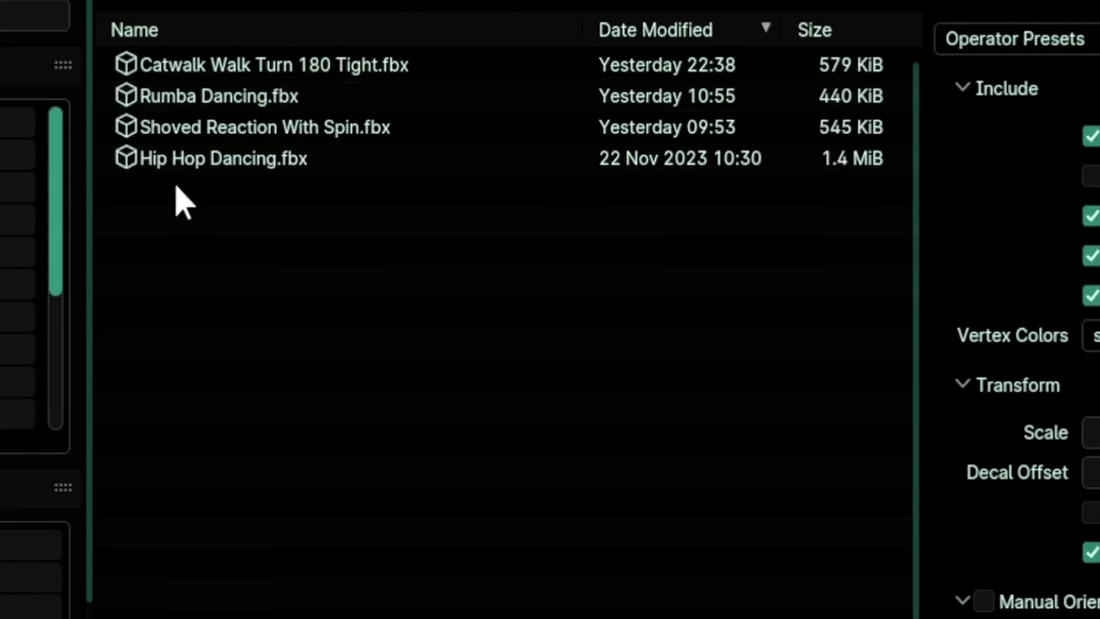
left_click(197, 67)
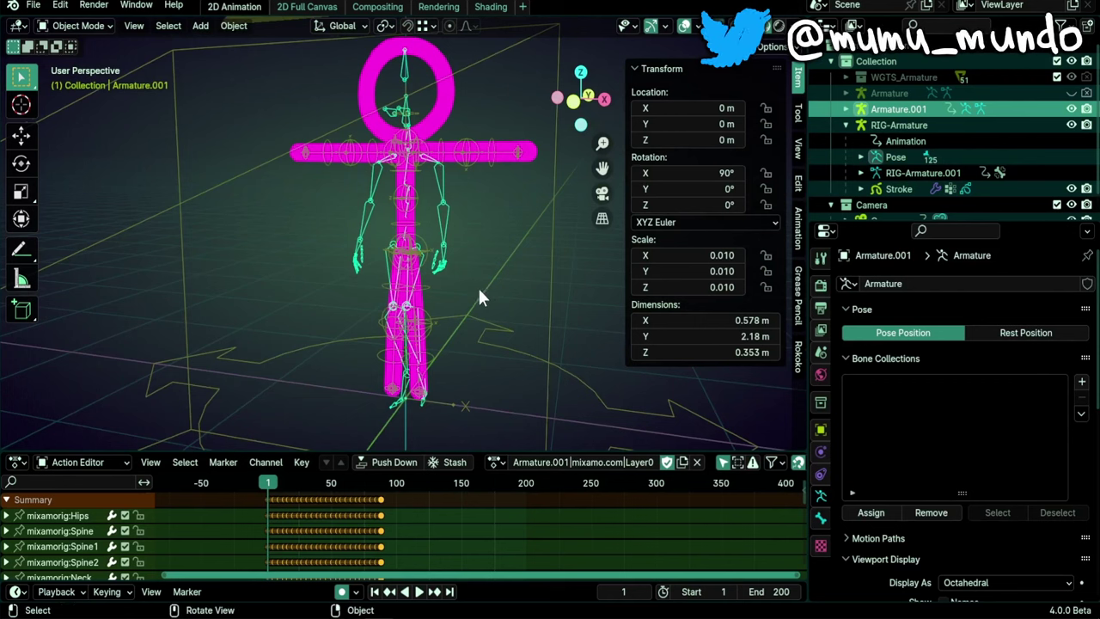
Step: Play back the imported walk animation and set the scene's end frame to 88
key("space")
scroll(471, 279, "down", 3)
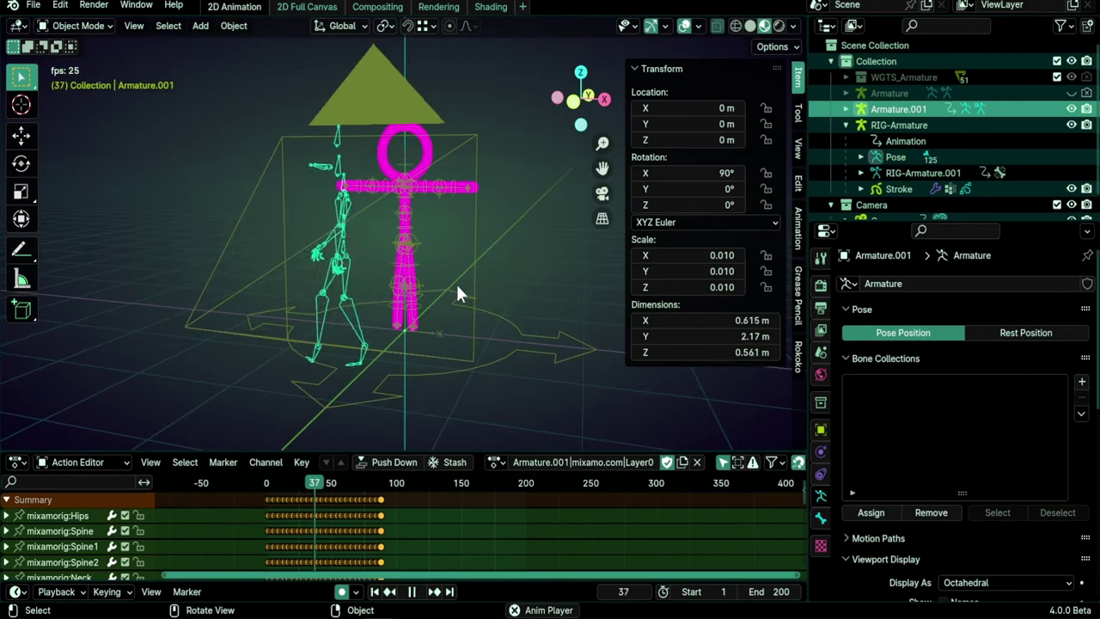
key("space")
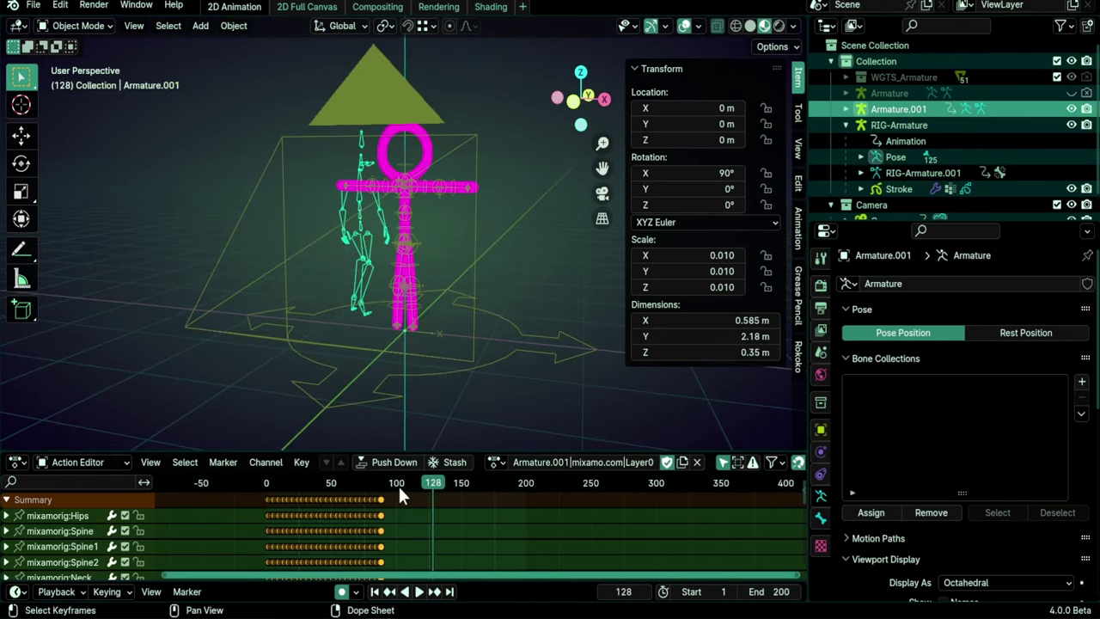
left_click(767, 591)
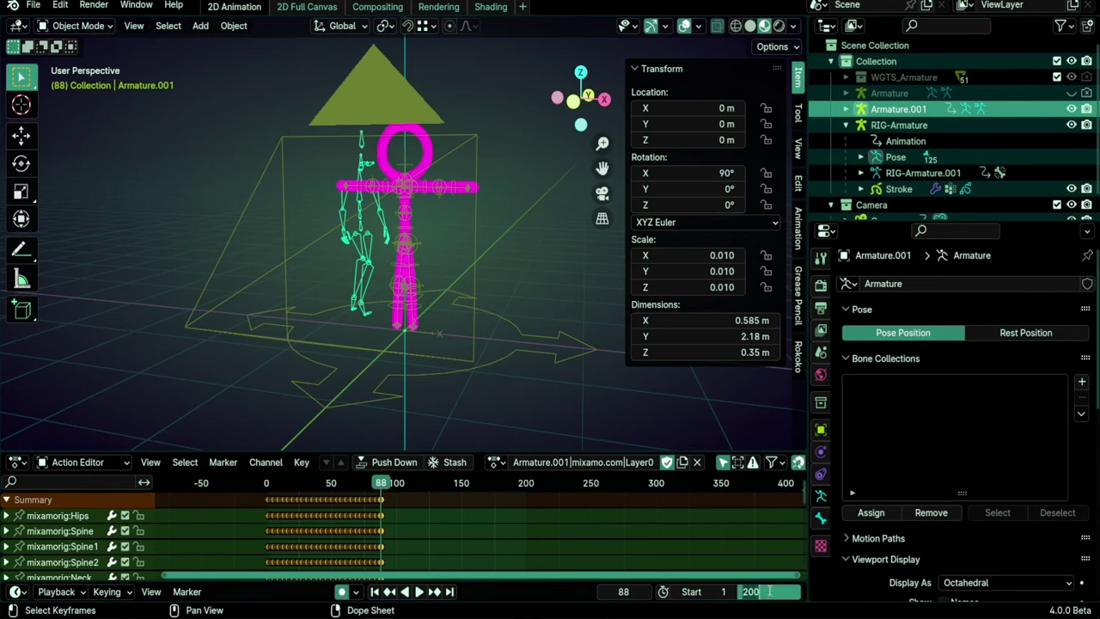
type("88")
key("Return")
Step: Replay the animation over the shortened frame range, and return to frame 1
key("space")
key("space")
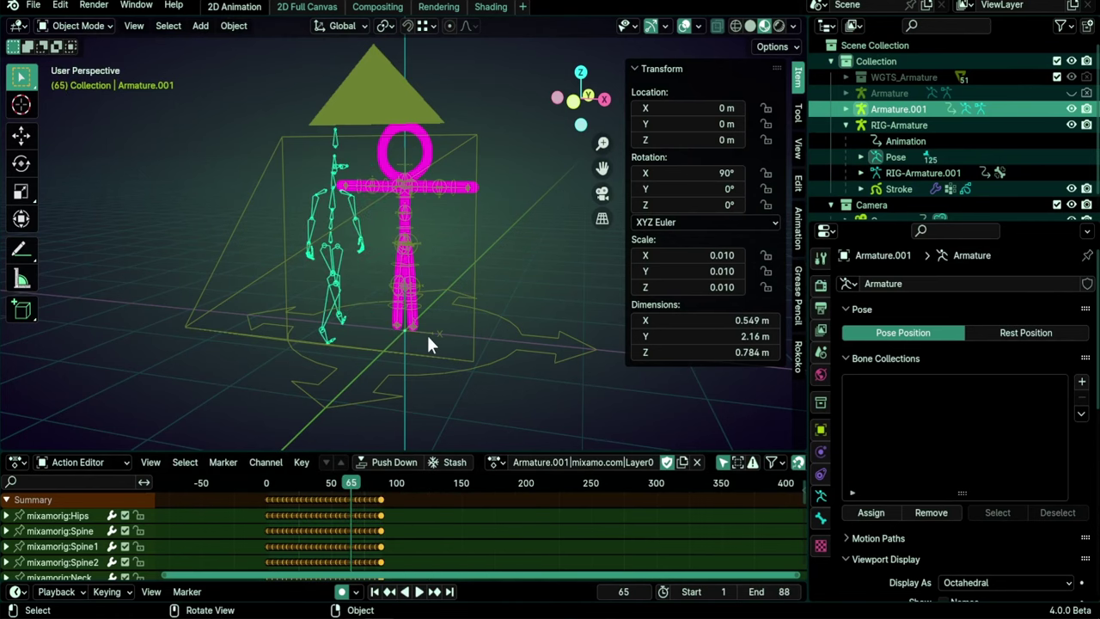
key("shift")
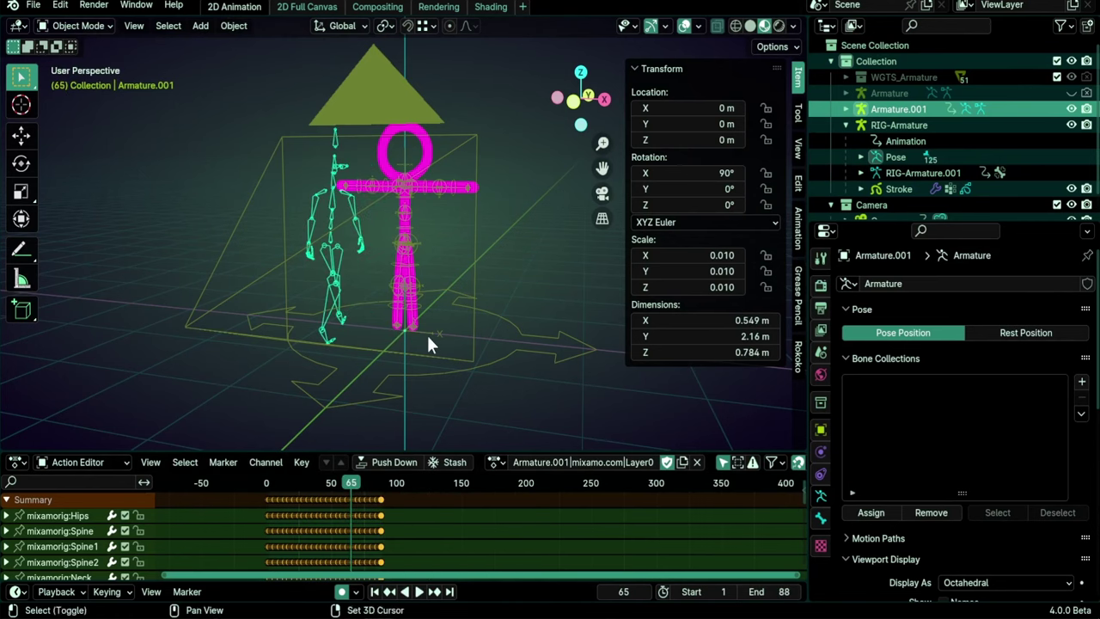
key("shift+Left")
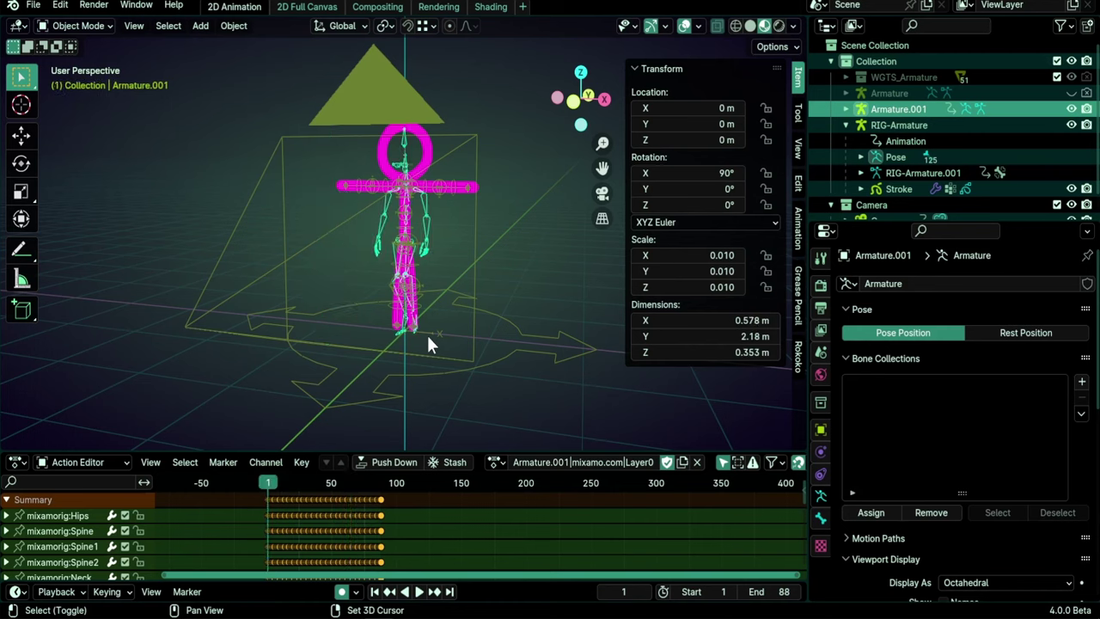
Step: Rename the imported Armature.001 object as Mixamo
double_click(896, 109)
type("M")
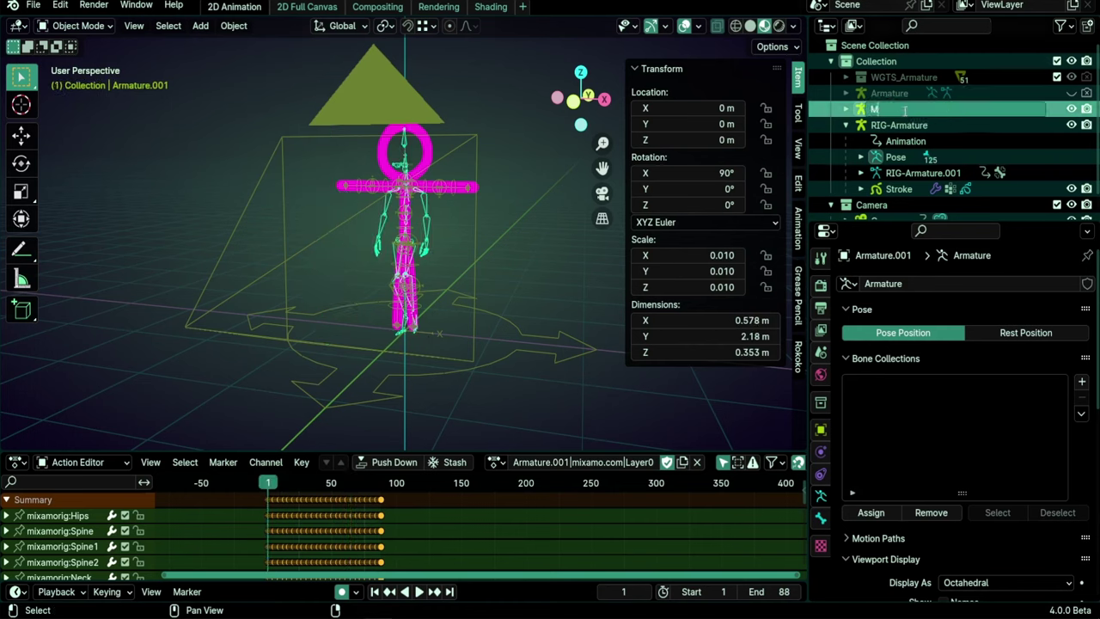
type("ixamo")
key("Return")
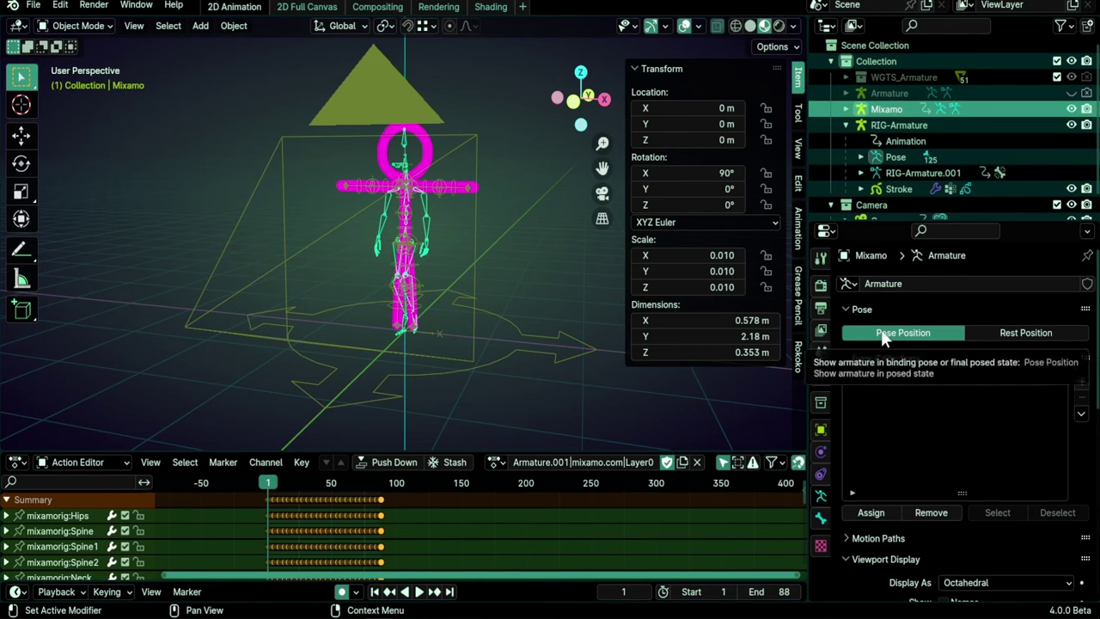
Step: Switch the Mixamo armature to Rest Position and enter Edit Mode on it
left_click(1044, 336)
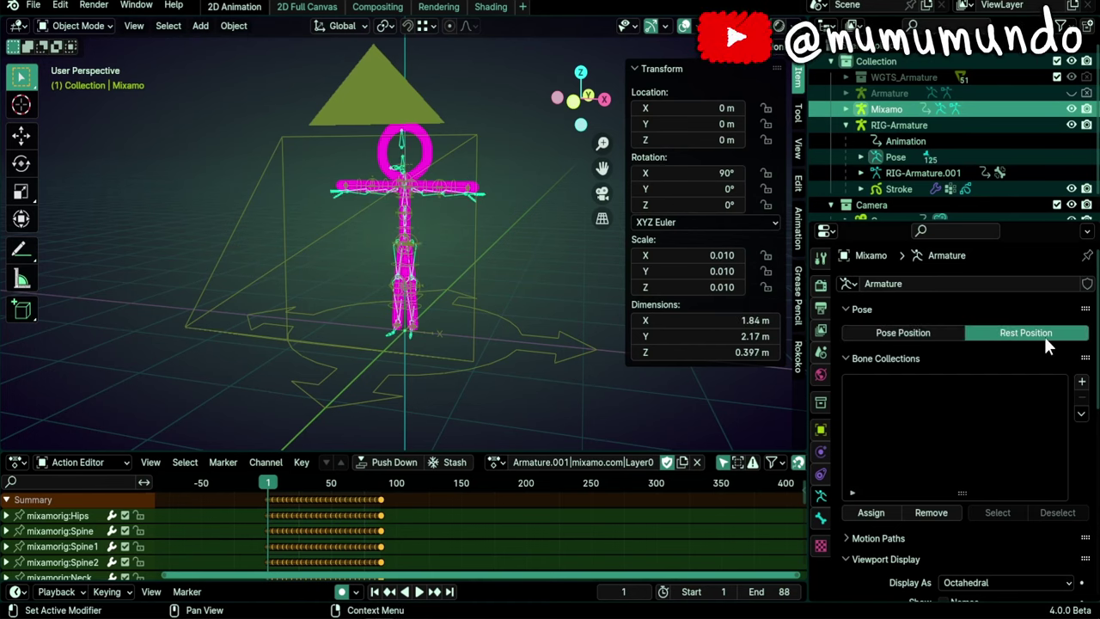
key("KP_1")
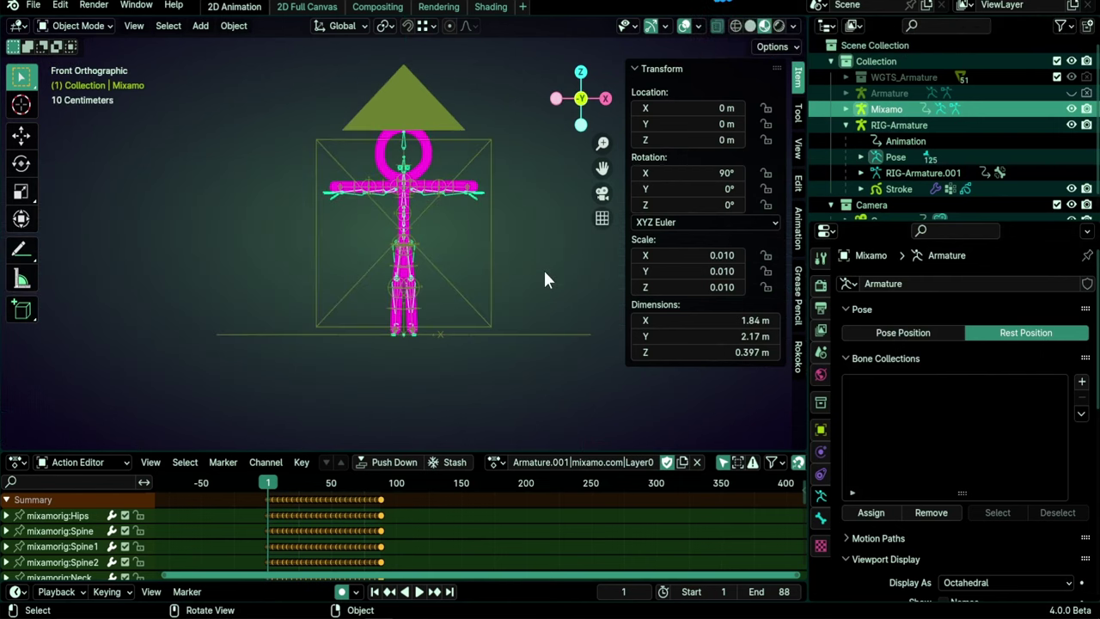
key("Tab")
Step: Delete the neck bone between the head and the upper spine of the Mixamo armature
scroll(425, 291, "up", 8)
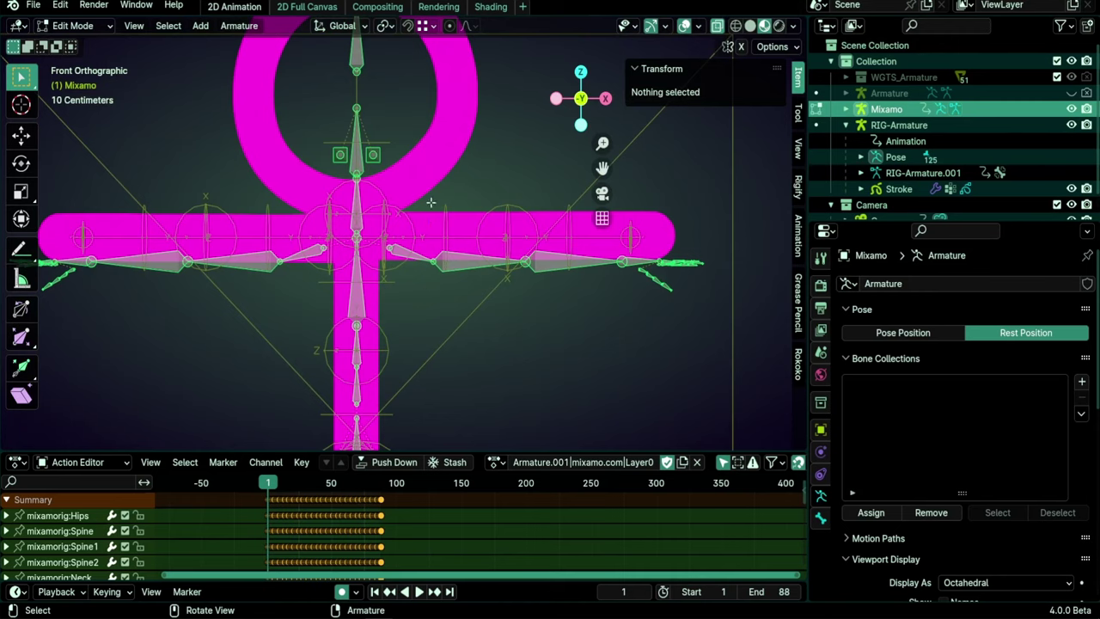
scroll(431, 201, "down", 3)
scroll(430, 194, "up", 2)
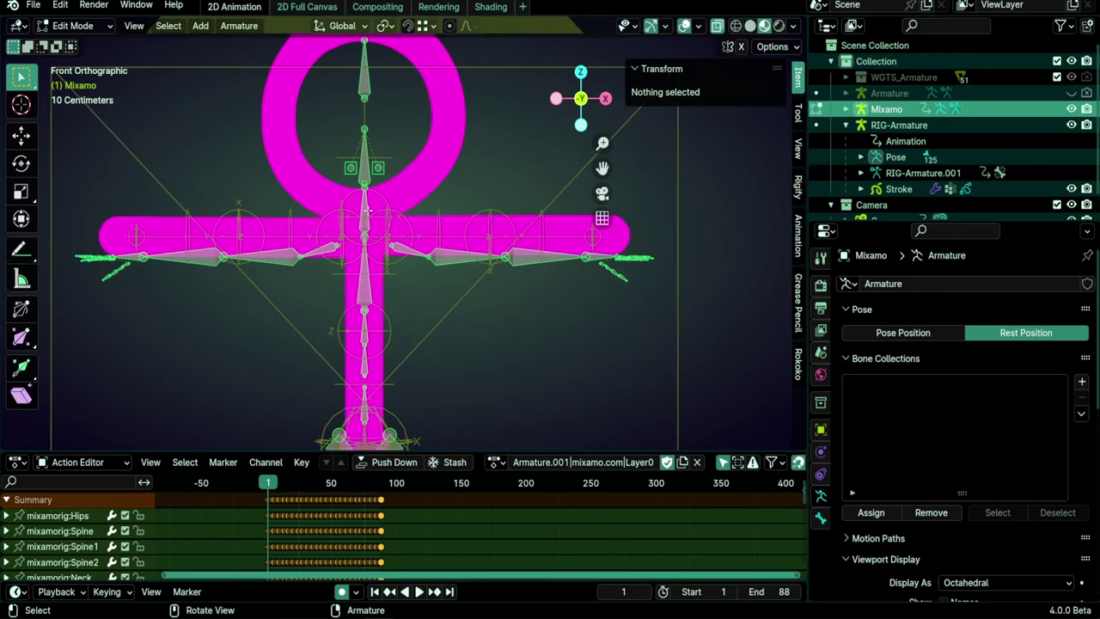
left_click(366, 208)
key("x")
left_click(426, 343)
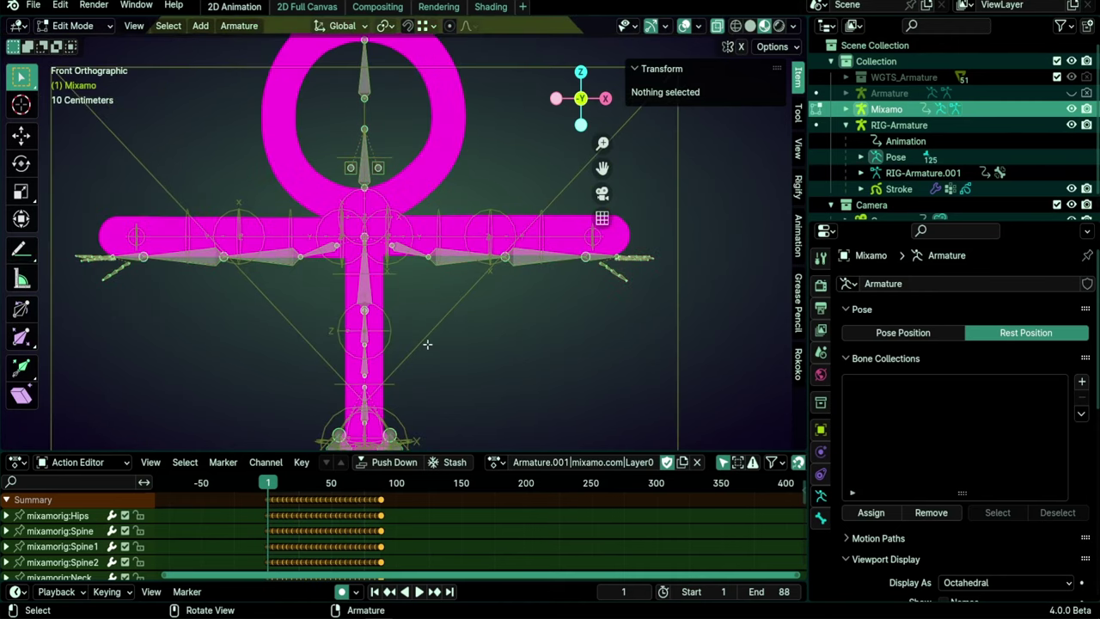
Step: Delete the Spine and Spine2 bones from the torso, keeping Hips and Spine1
scroll(373, 332, "down", 3, "shift")
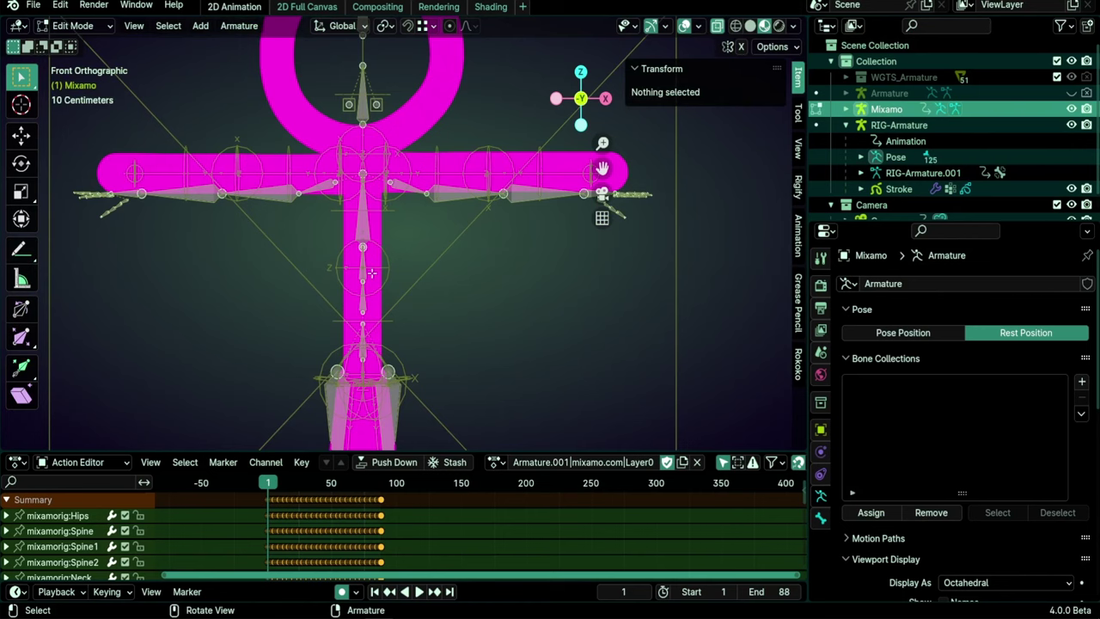
left_click(362, 348)
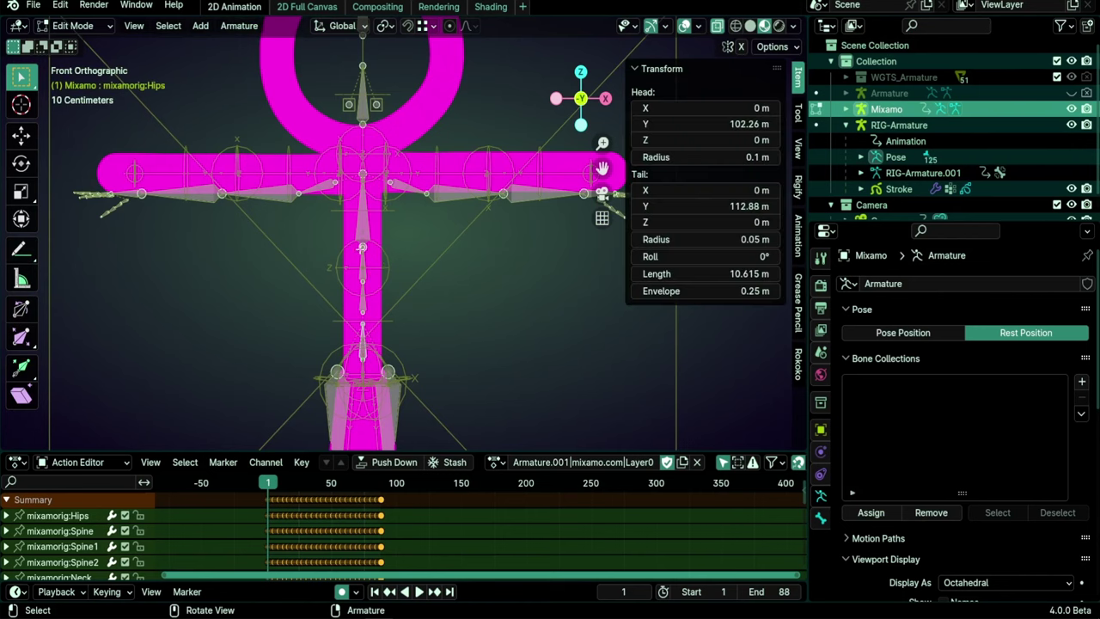
left_click(365, 269)
left_click(367, 303)
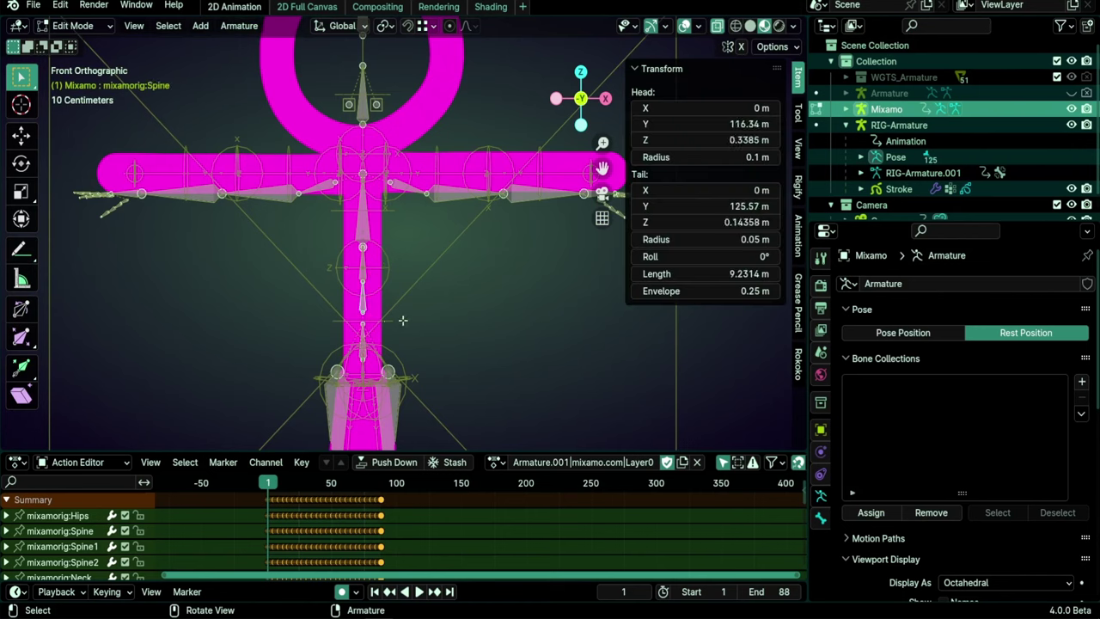
left_click(362, 225)
key("x")
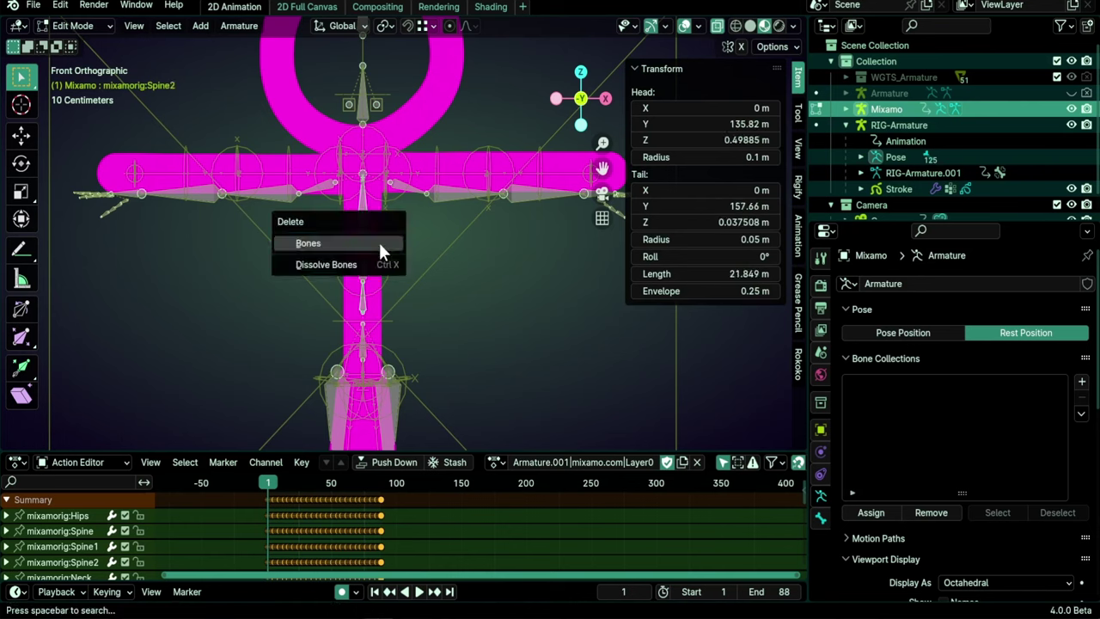
left_click(379, 242)
Step: Delete both the RightShoulder and LeftShoulder bones from the Mixamo armature
left_click(349, 189)
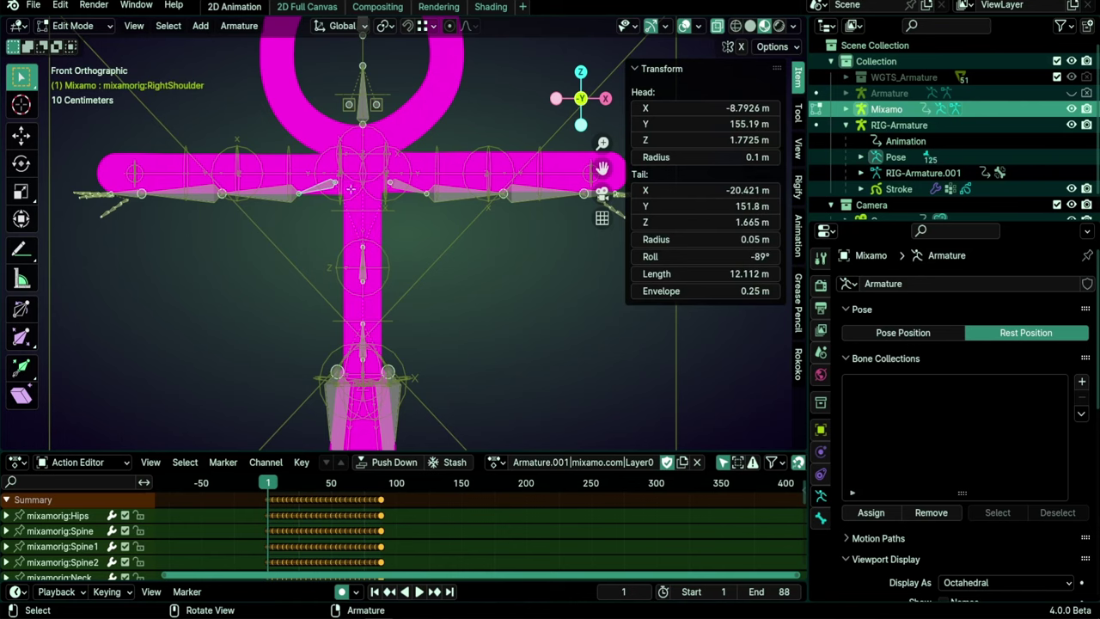
left_click(403, 184, "shift")
key("x")
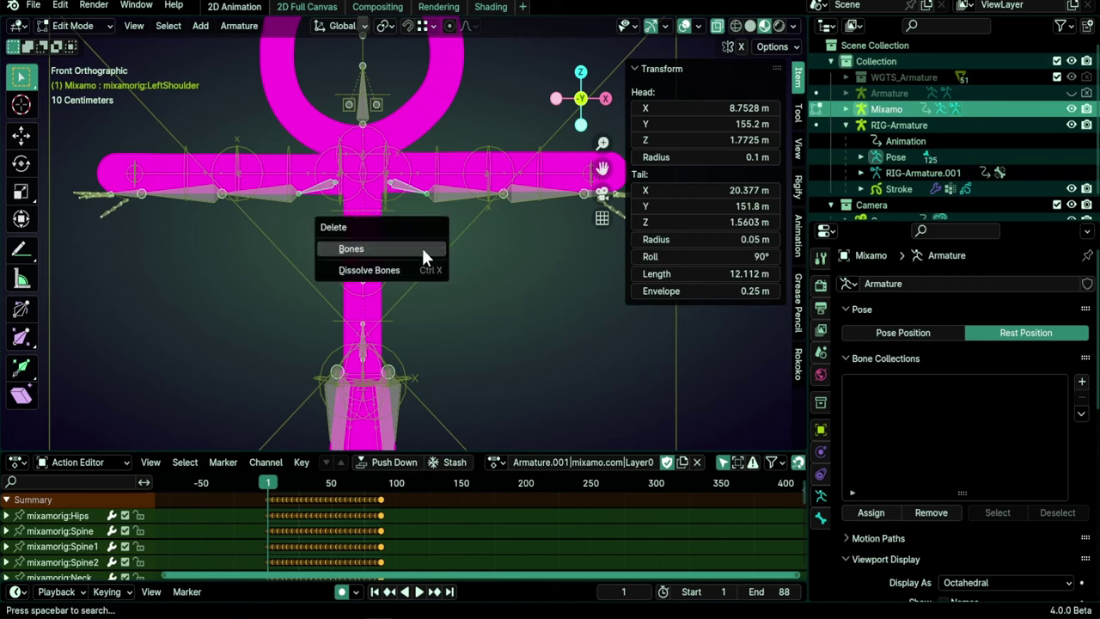
left_click(421, 250)
Step: Hide RIG-Armature and delete all finger and thumb bones of the Mixamo armature's left hand
key("KP_7")
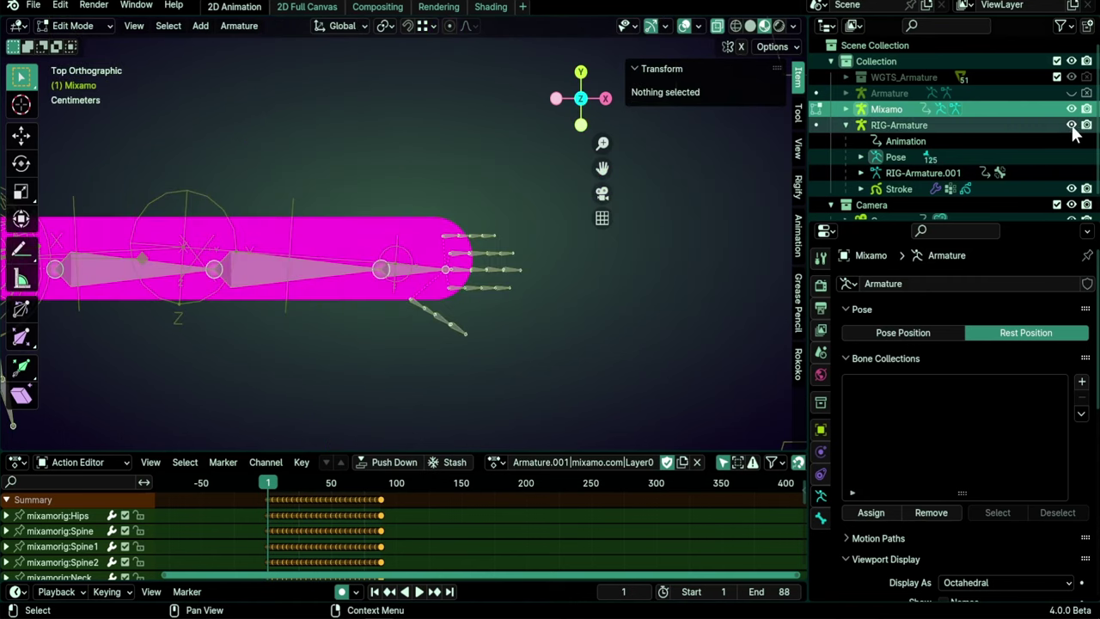
left_click(1073, 125)
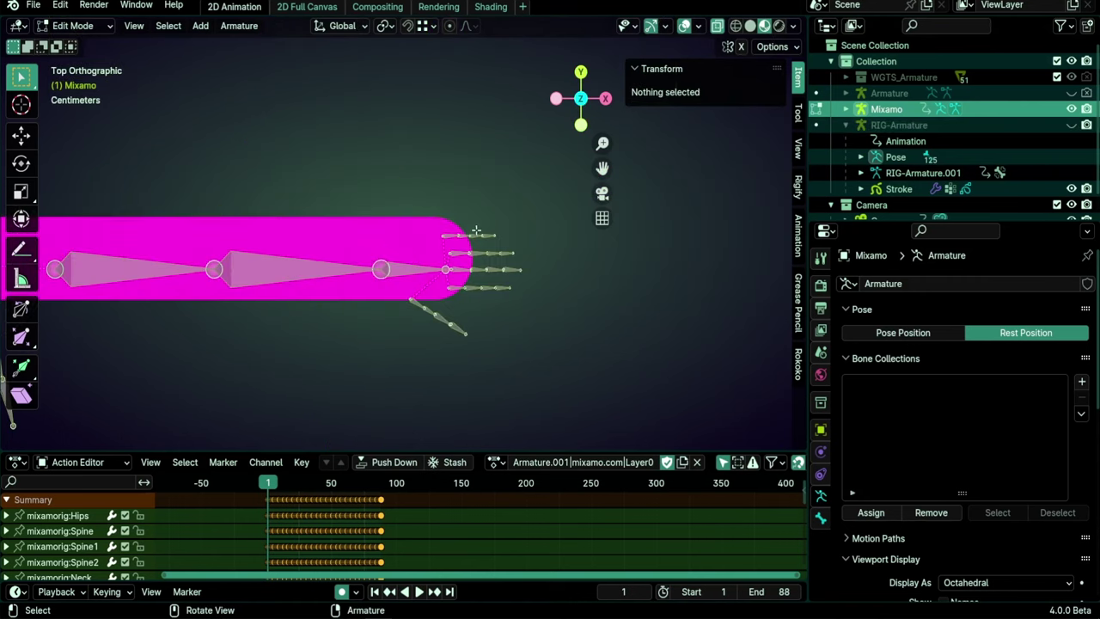
left_click_drag(429, 186, 544, 259)
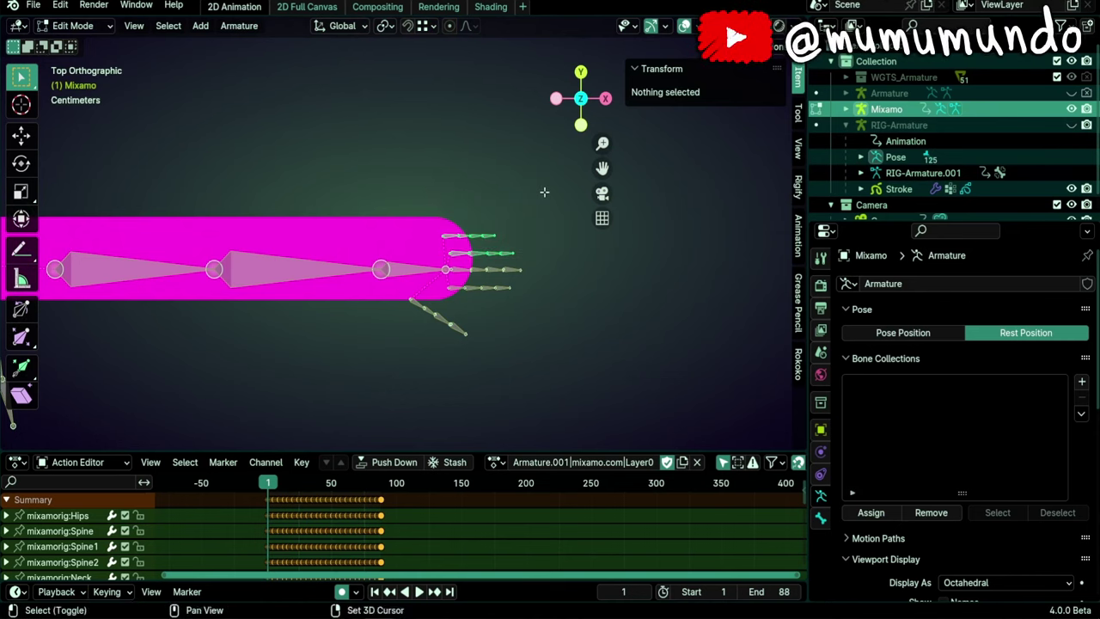
left_click_drag(544, 192, 470, 323)
left_click_drag(503, 367, 386, 295)
left_click(495, 286, "shift")
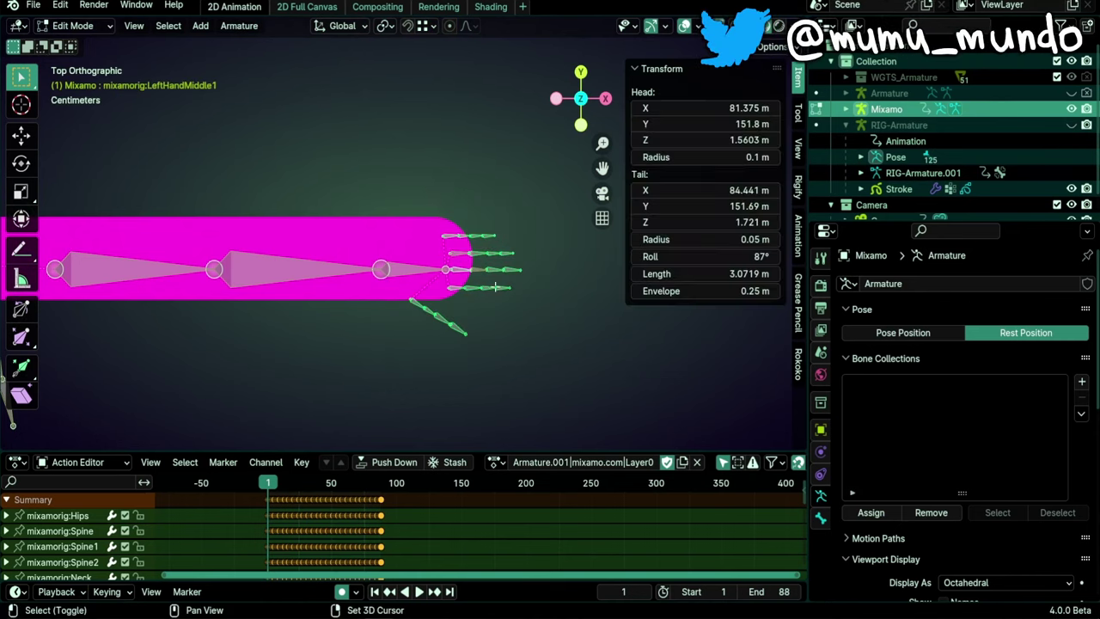
left_click(464, 252, "shift")
key("x")
left_click(479, 317)
Step: Delete all finger and thumb bones of the Mixamo armature's right hand
scroll(136, 242, "up", 1)
middle_click_drag(136, 243, 629, 248, "shift")
middle_click_drag(240, 267, 510, 299, "shift")
left_click_drag(245, 170, 378, 368)
left_click_drag(497, 366, 303, 311, "shift")
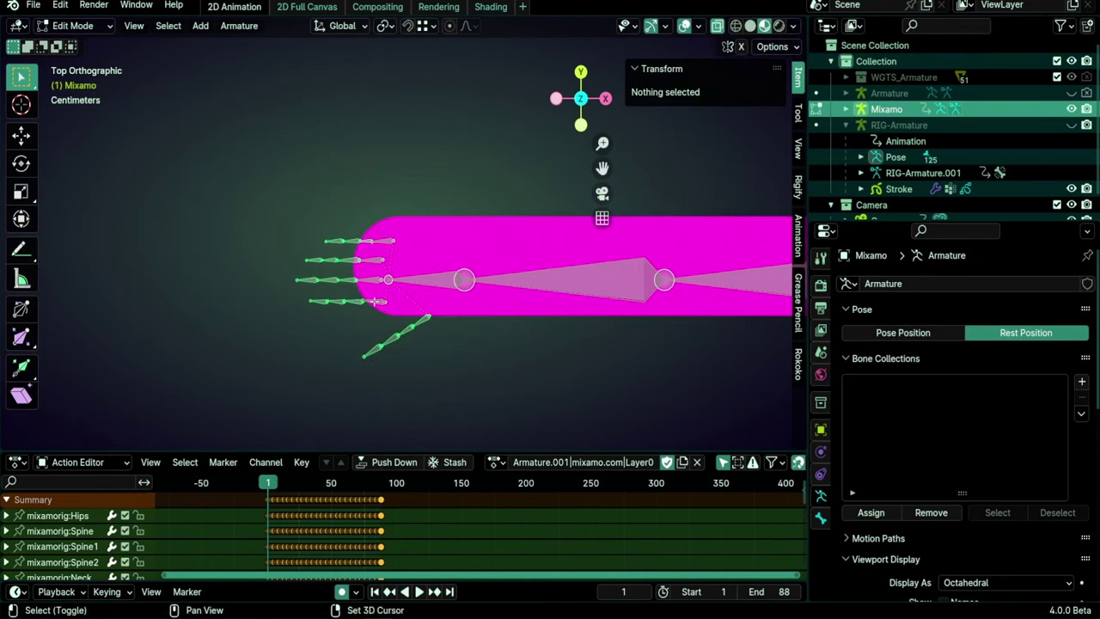
left_click_drag(294, 203, 434, 263, "shift")
left_click(373, 301, "shift")
key("x")
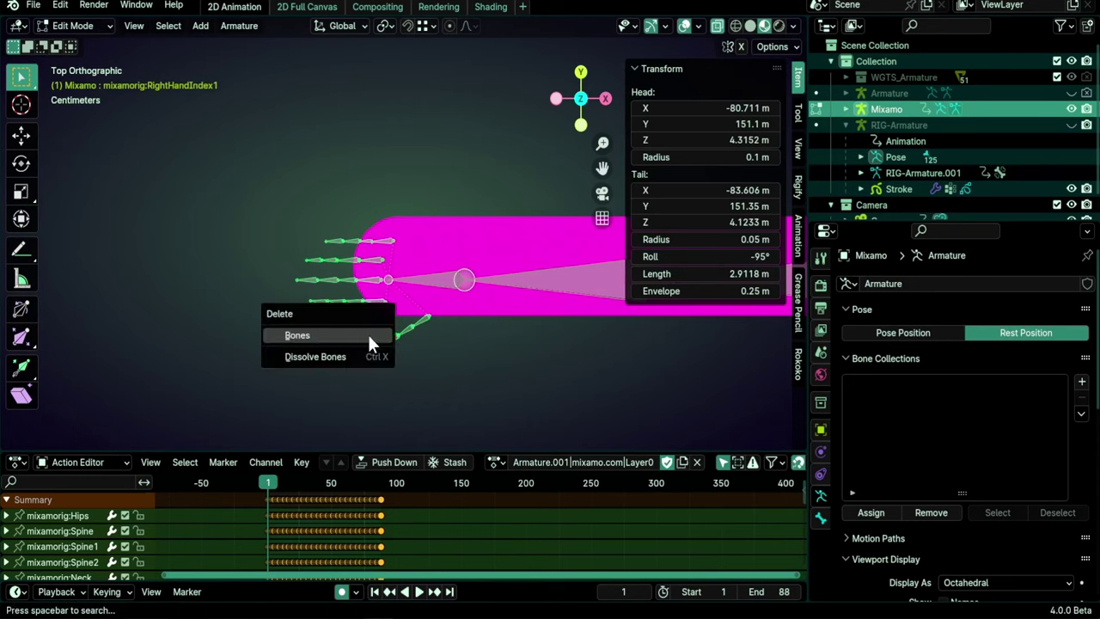
left_click(369, 338)
Step: Select the HeadTop_End bone above the head of the Mixamo armature
middle_click_drag(528, 356, 499, 235)
left_click(433, 169)
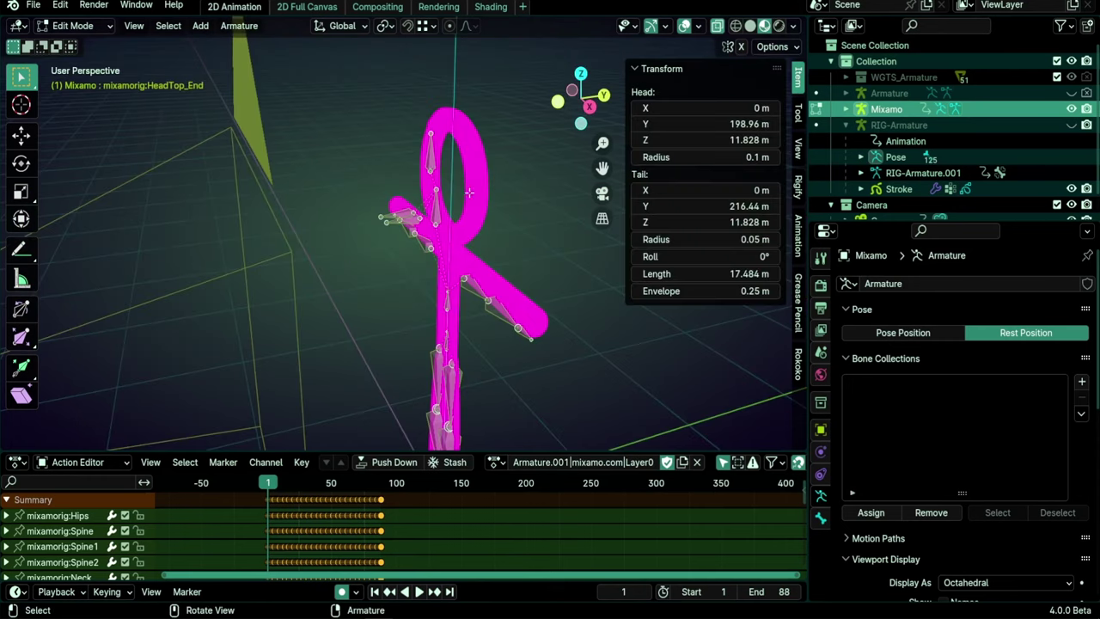